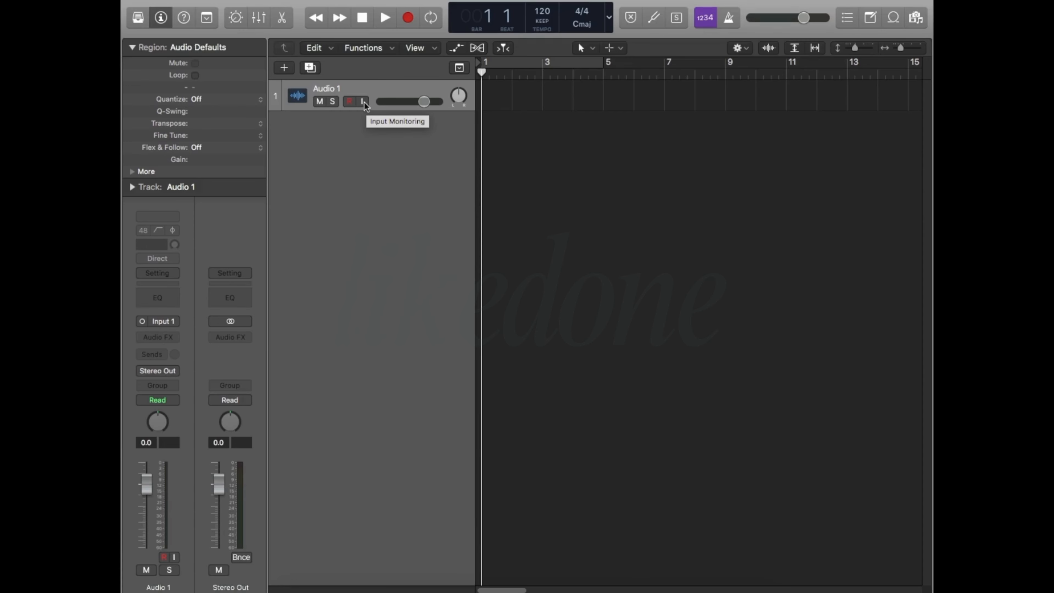
# Step: Check the Audio 1 signal with input monitoring, switch monitoring off and record about 17 bars on the track
pyautogui.click(363, 101)
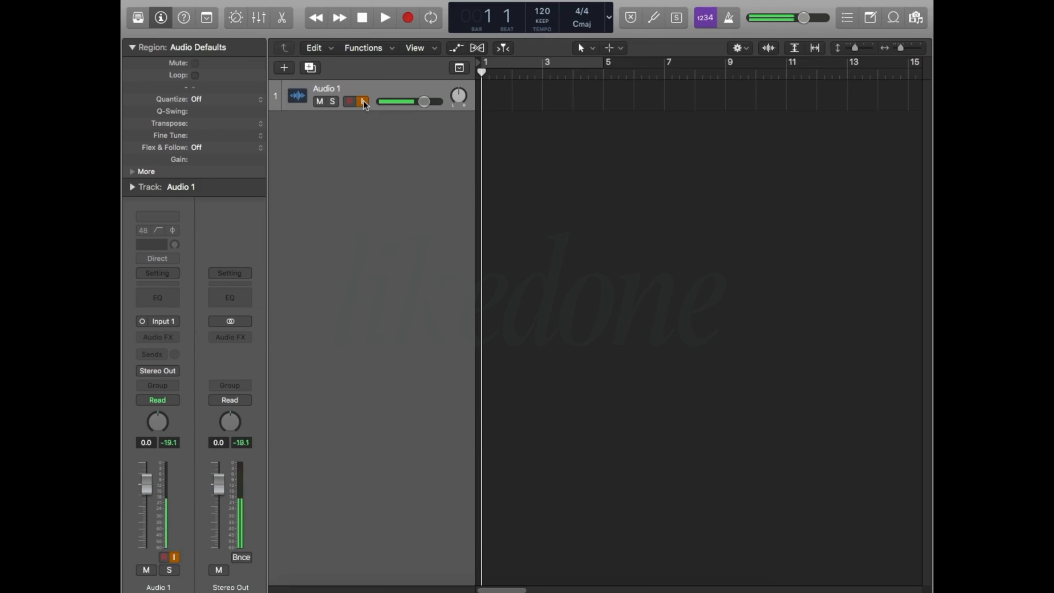
pyautogui.click(362, 102)
pyautogui.click(408, 18)
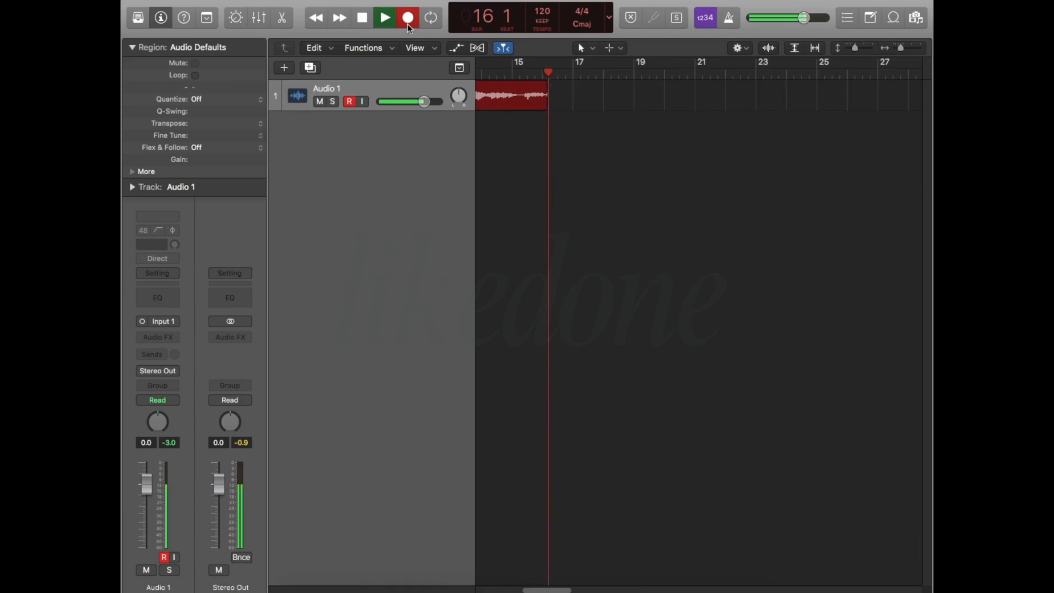
pyautogui.press('space')
# Step: Bring the whole recorded region on Audio 1 into view and play it back
pyautogui.hscroll(-5, 564, 556)
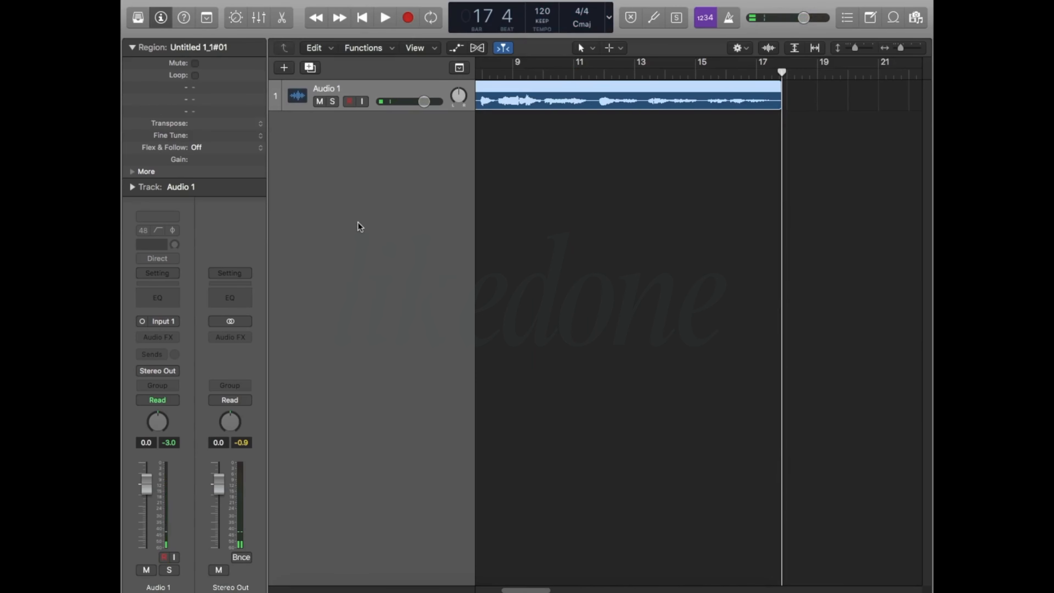
pyautogui.moveTo(548, 590); pyautogui.dragTo(518, 589)
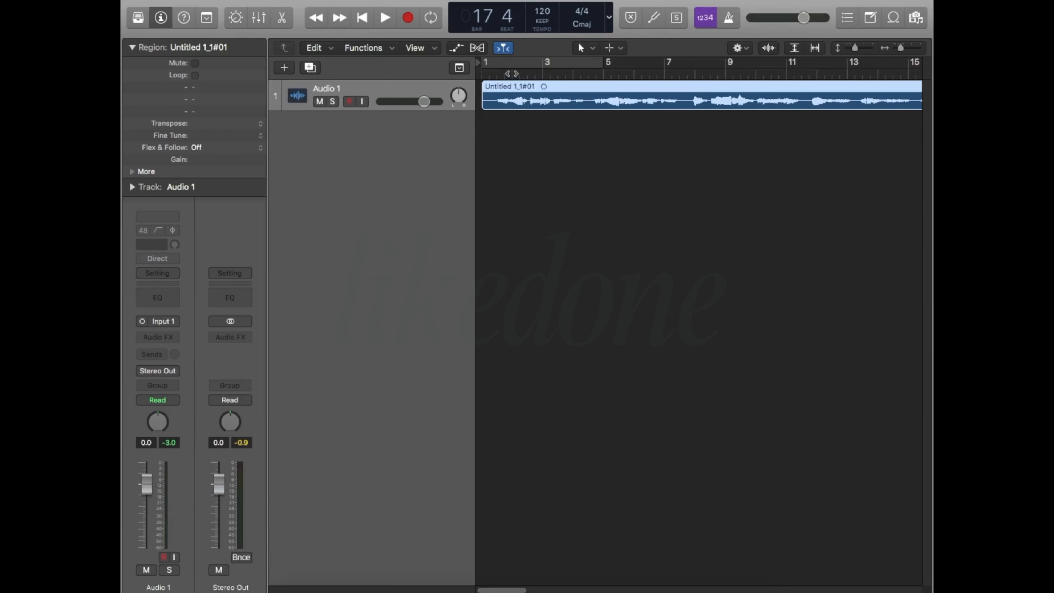
pyautogui.scroll(-3, 512, 73)
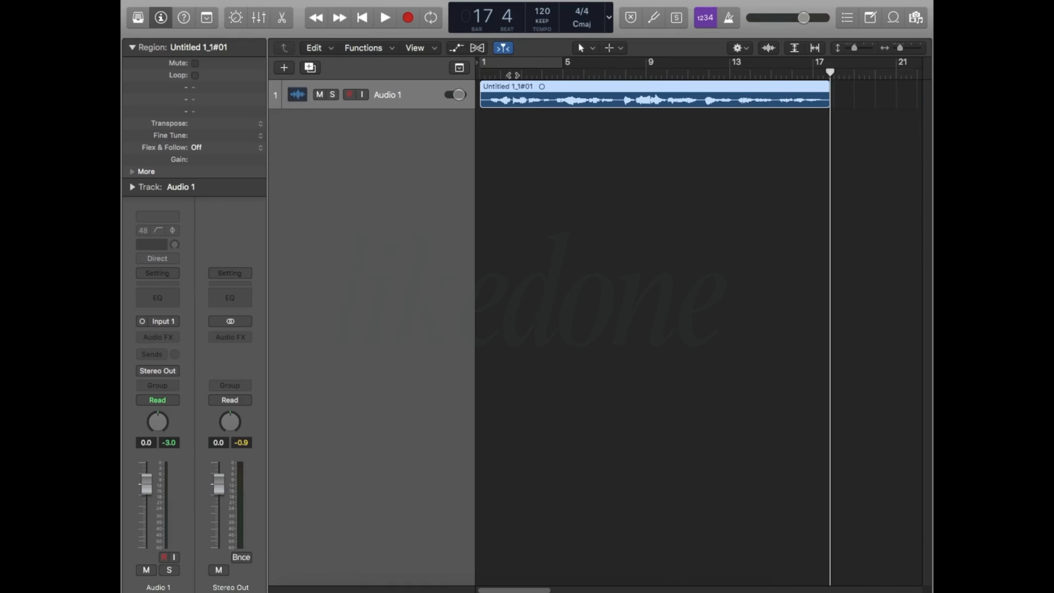
pyautogui.press('space')
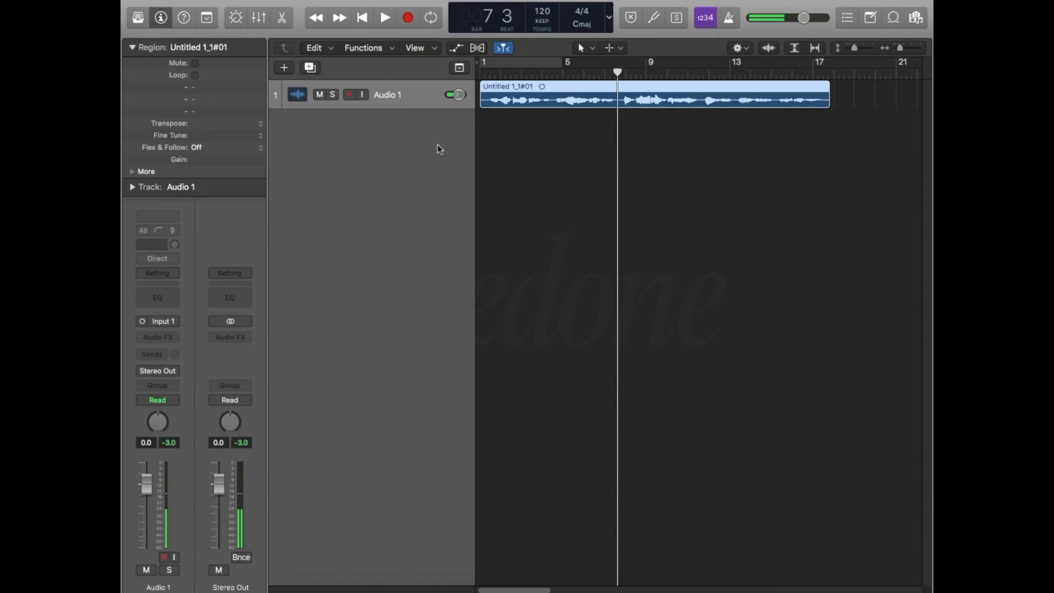
# Step: Set the Audio 1 channel's input to No Input and increase the track's height
pyautogui.click(175, 323)
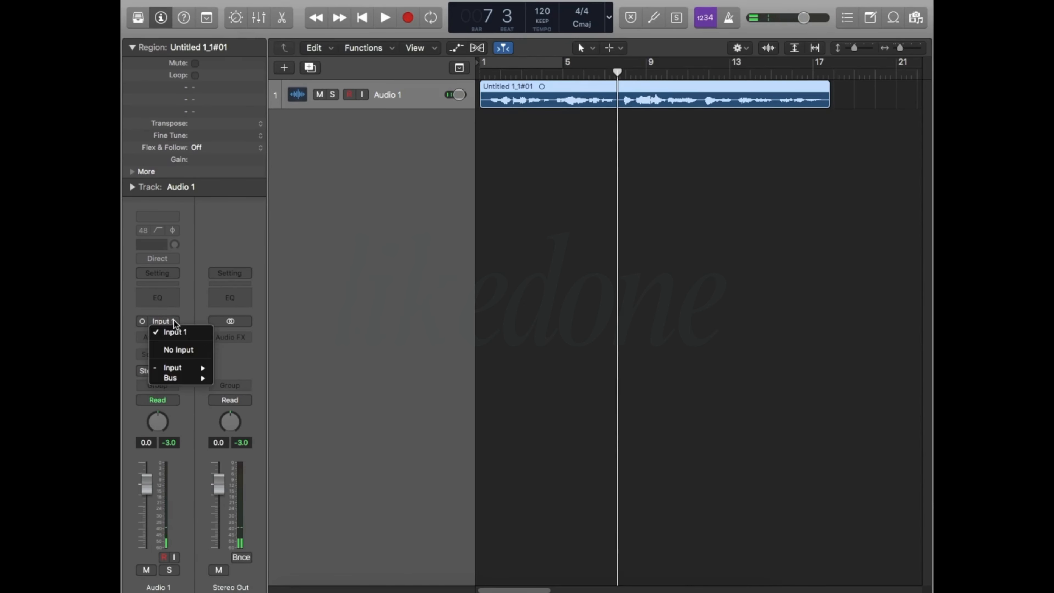
pyautogui.click(186, 352)
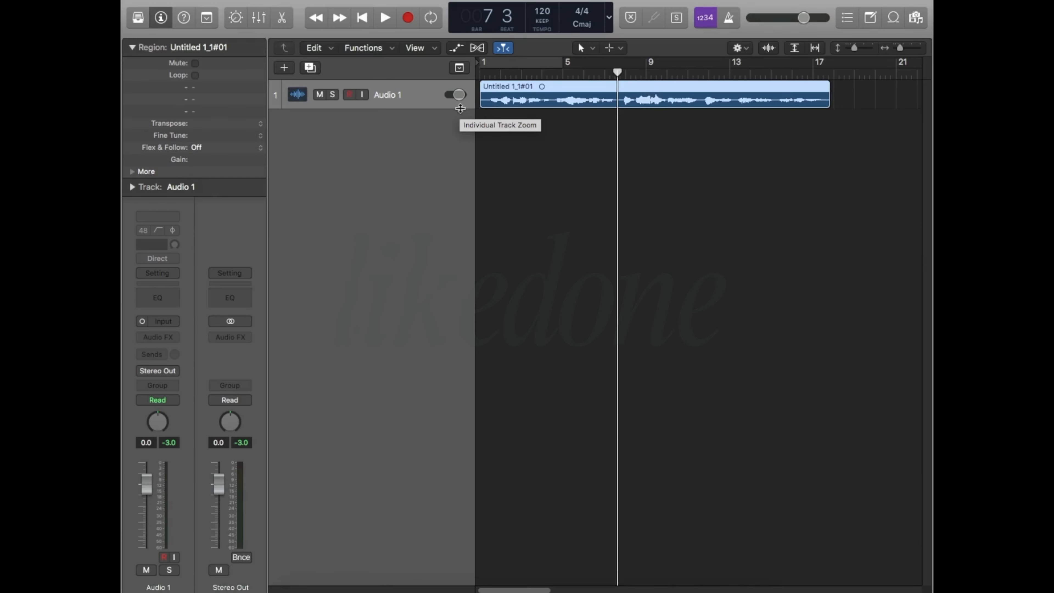
pyautogui.moveTo(460, 109); pyautogui.dragTo(464, 126)
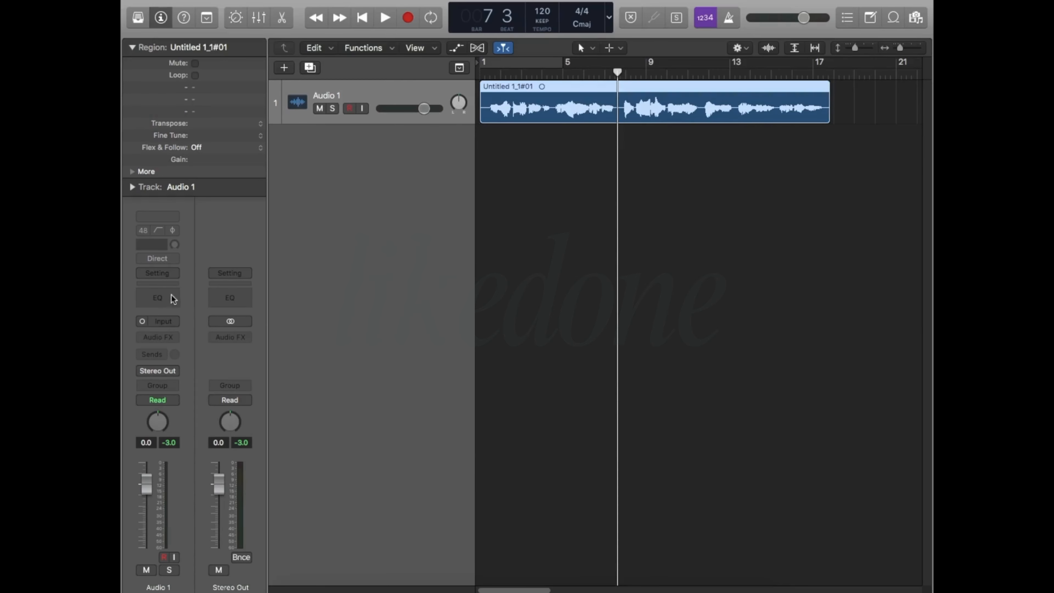
# Step: Insert the Voxengo MSED plug-in in stereo on the Stereo Out channel and move its window clear of the region
pyautogui.click(244, 335)
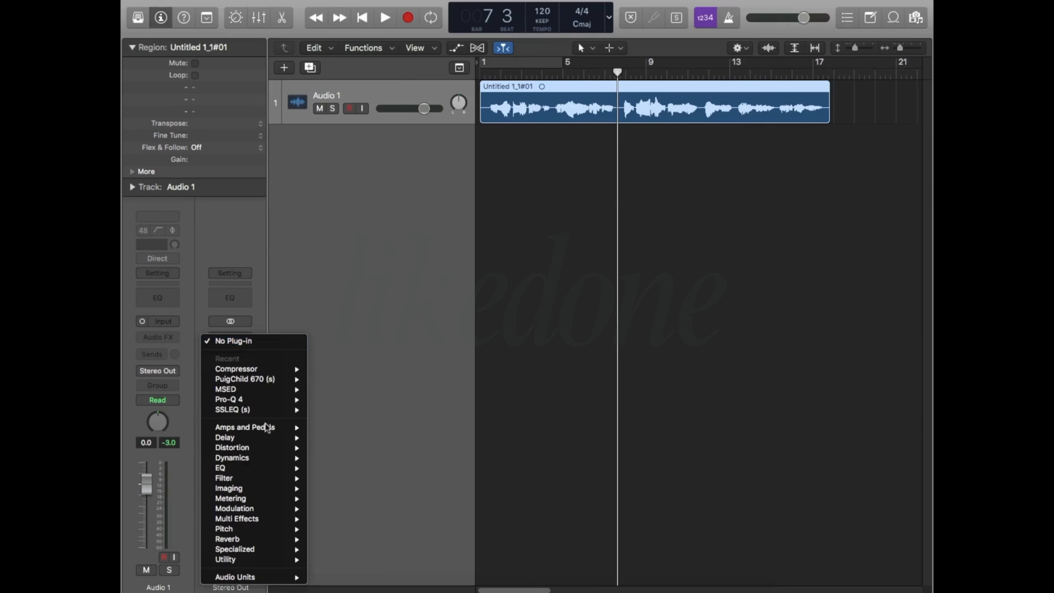
pyautogui.moveTo(269, 561)
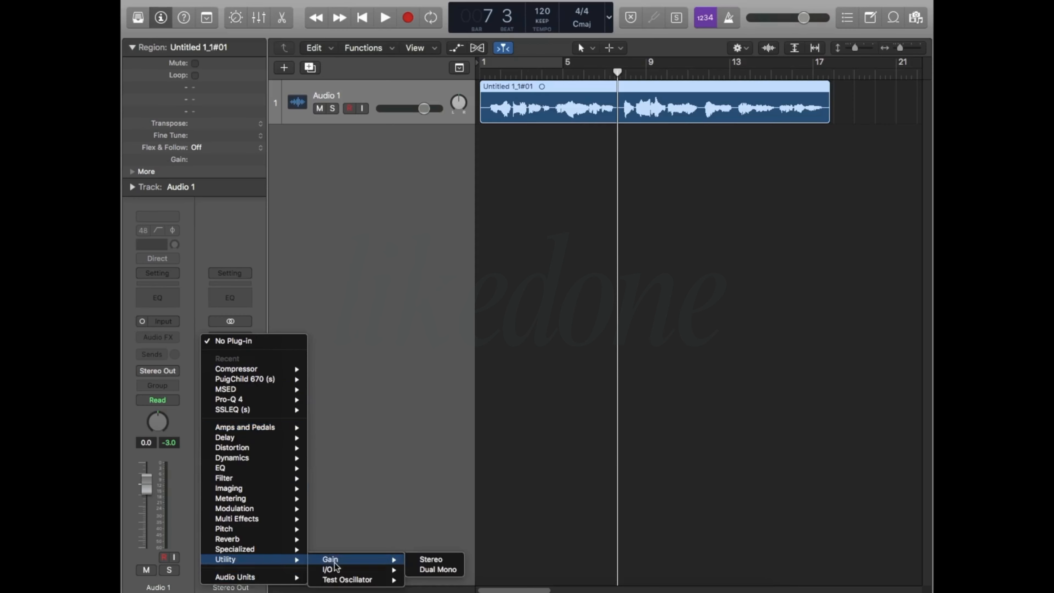
pyautogui.moveTo(397, 575)
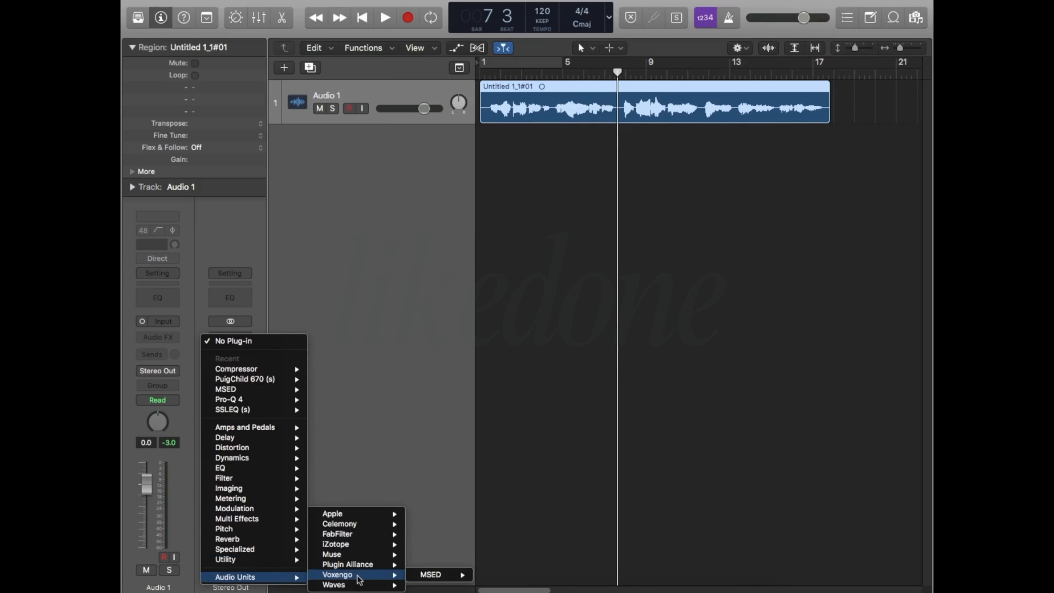
pyautogui.moveTo(448, 575)
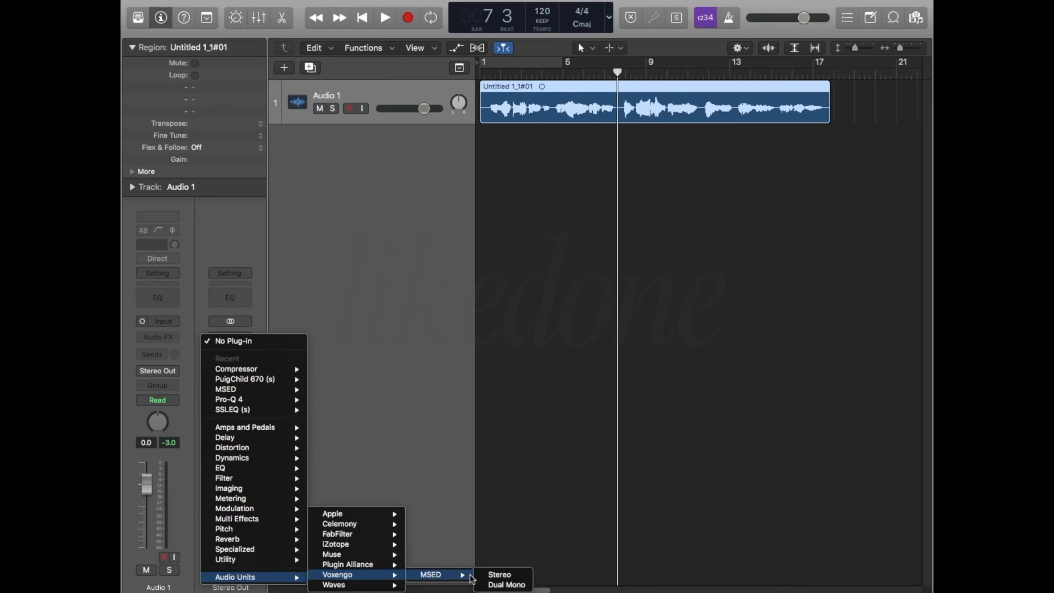
pyautogui.click(501, 575)
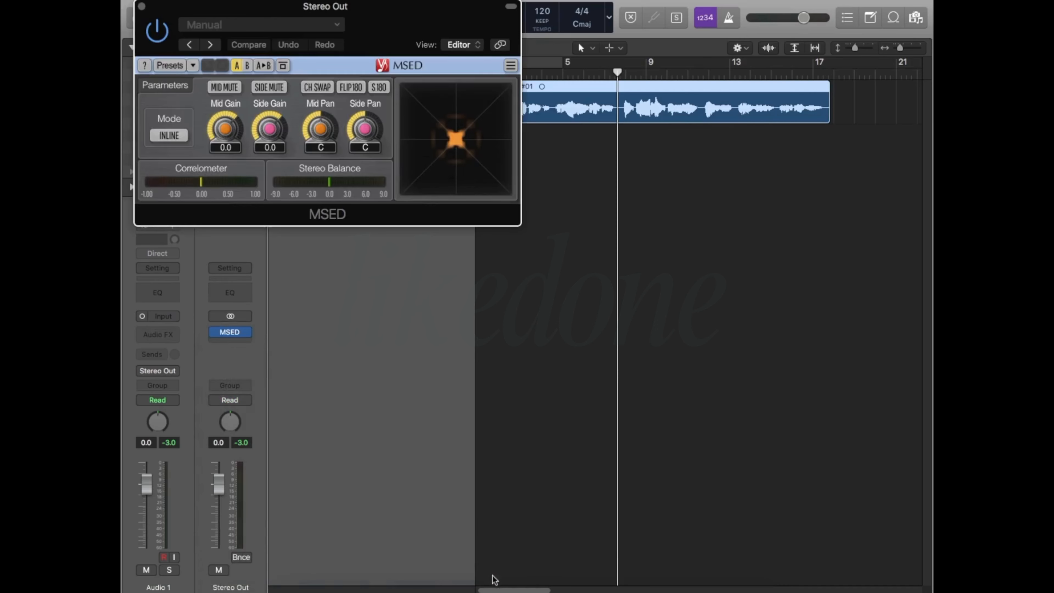
pyautogui.moveTo(395, 51); pyautogui.dragTo(704, 210)
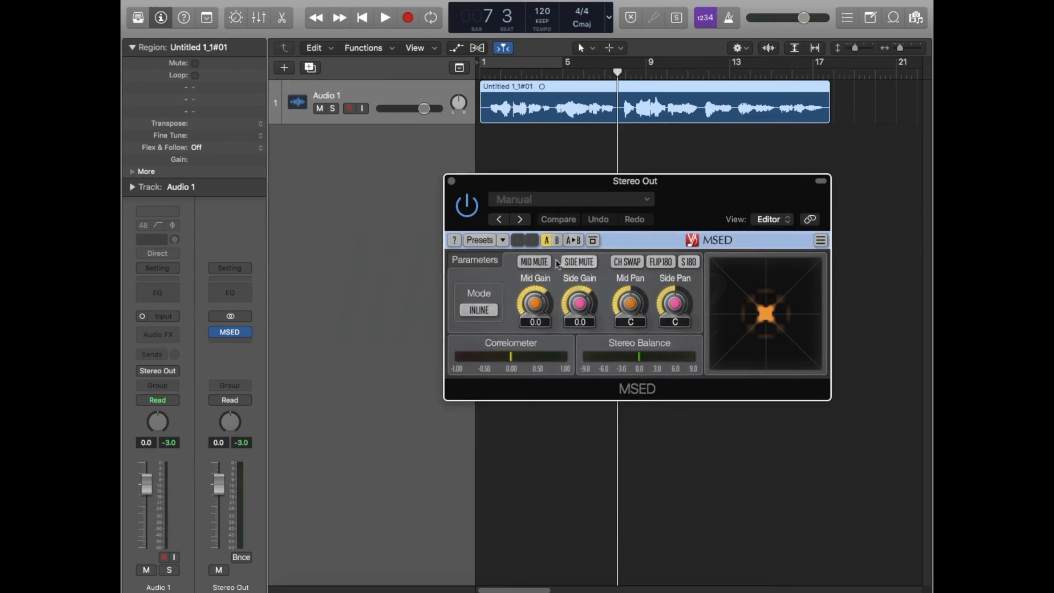
# Step: Try MSED's mid mute and side mute one after the other, switching each back off
pyautogui.click(535, 262)
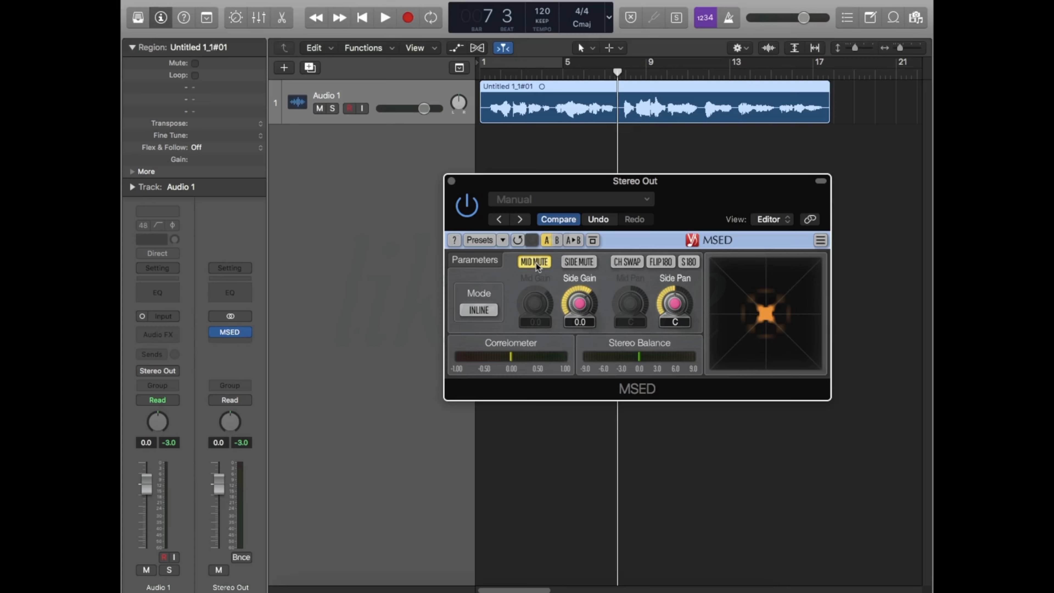
pyautogui.click(539, 263)
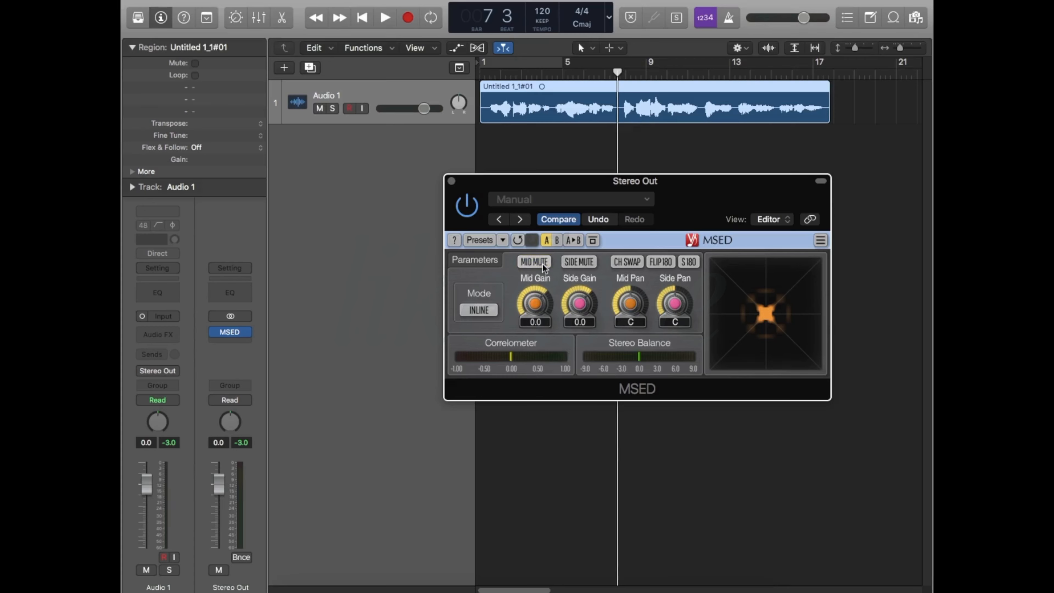
pyautogui.click(588, 264)
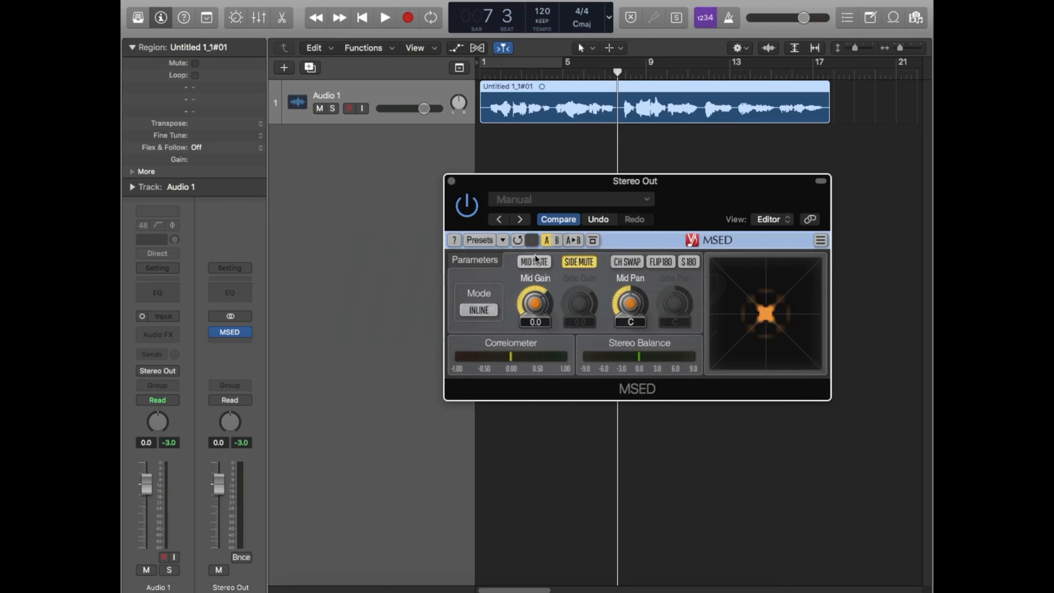
pyautogui.click(583, 262)
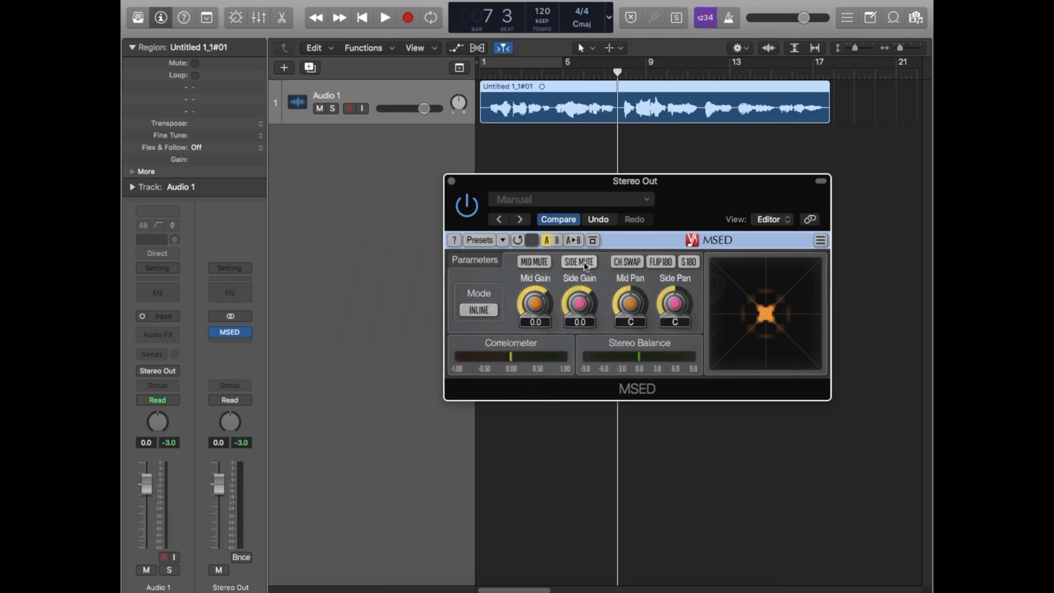
# Step: Audition the recording from bar 1 beat 3 with MSED's mid signal muted, restore the mid signal and close the plug-in window
pyautogui.click(532, 261)
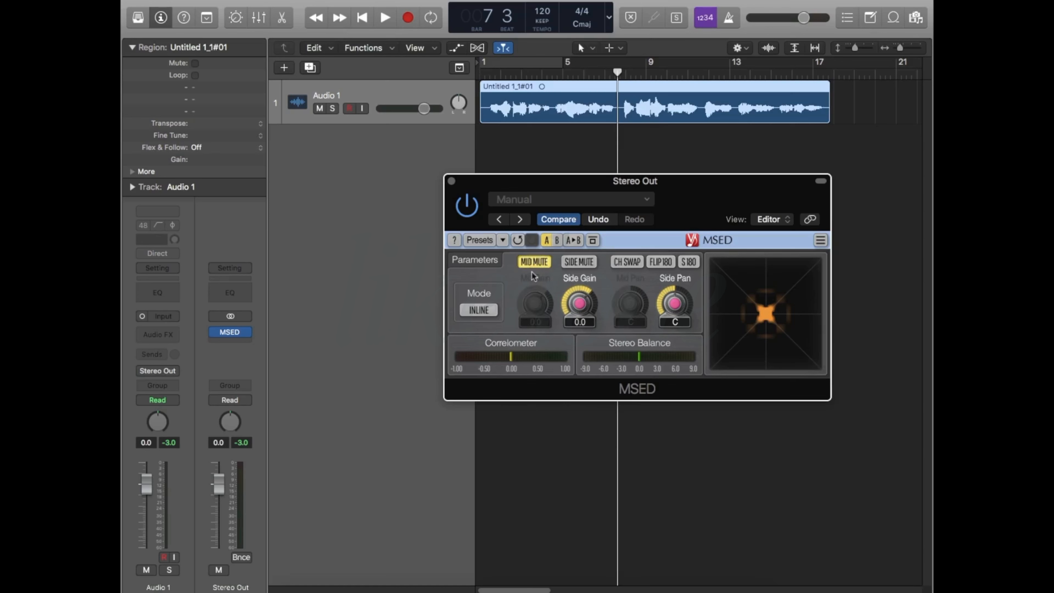
pyautogui.click(490, 74)
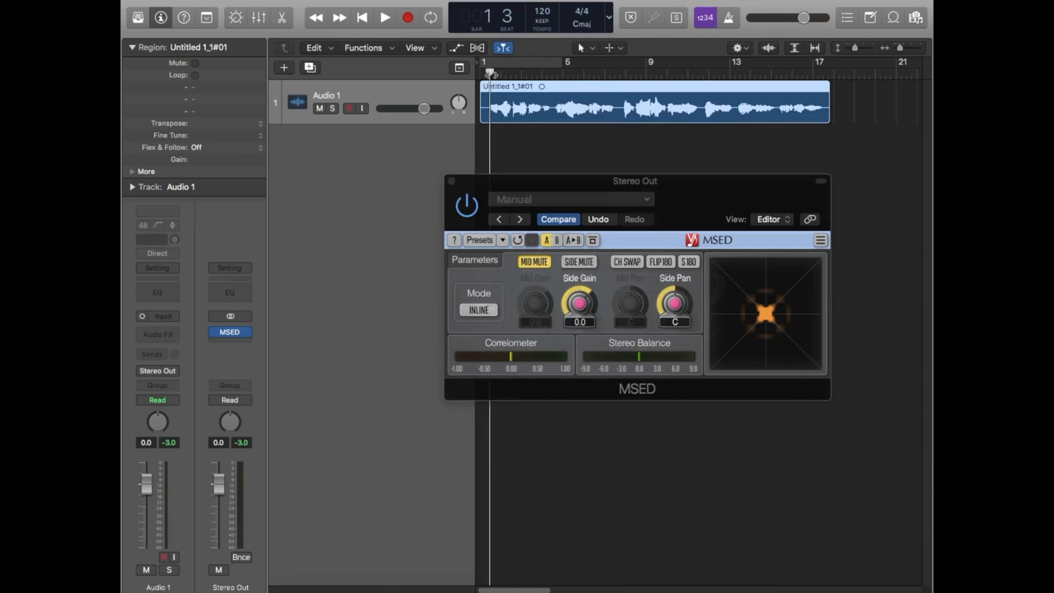
pyautogui.press('space')
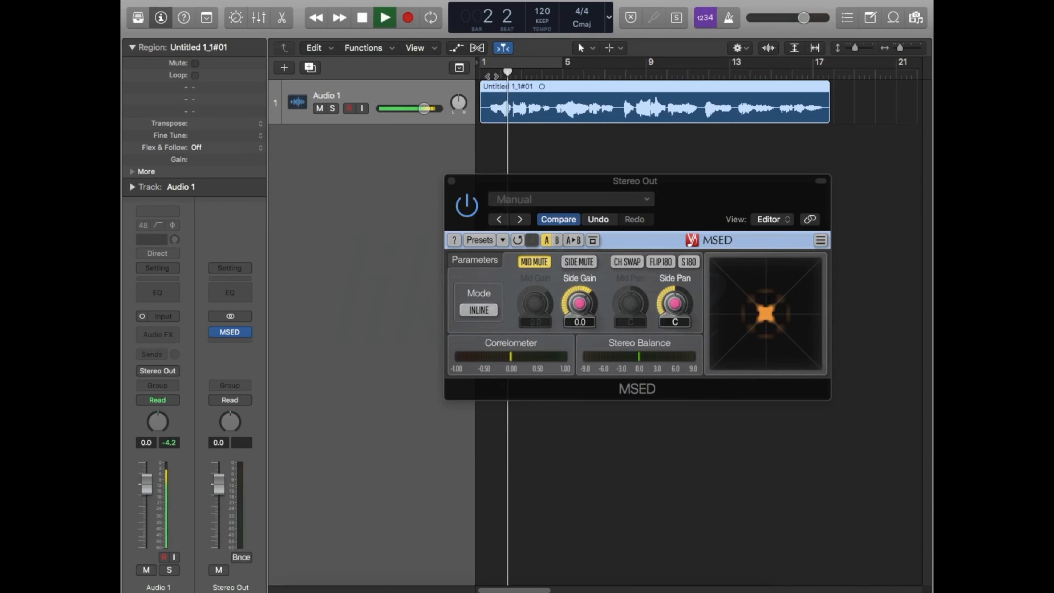
pyautogui.press('space')
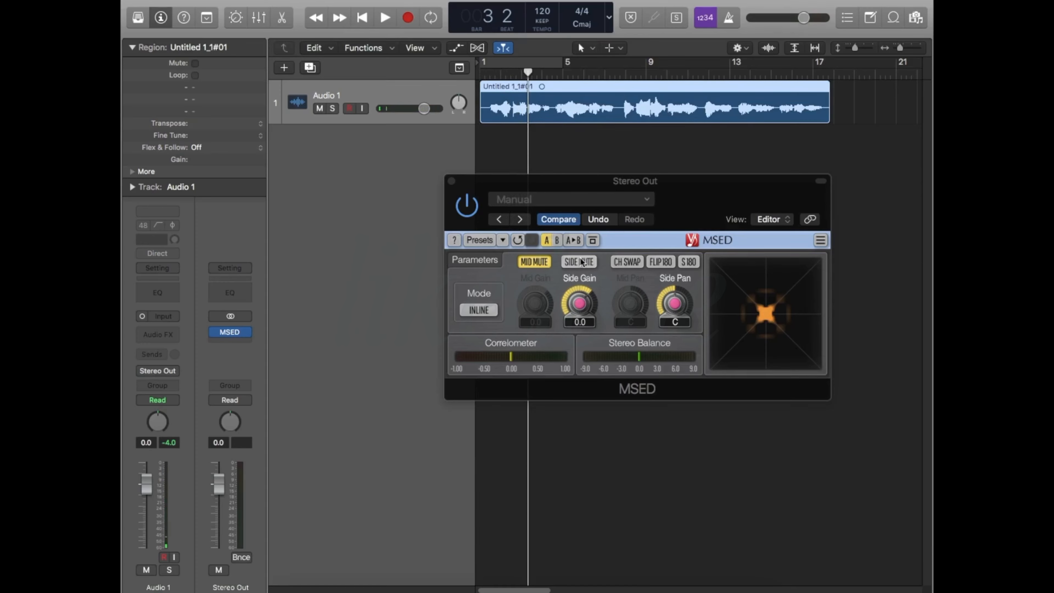
pyautogui.click(545, 266)
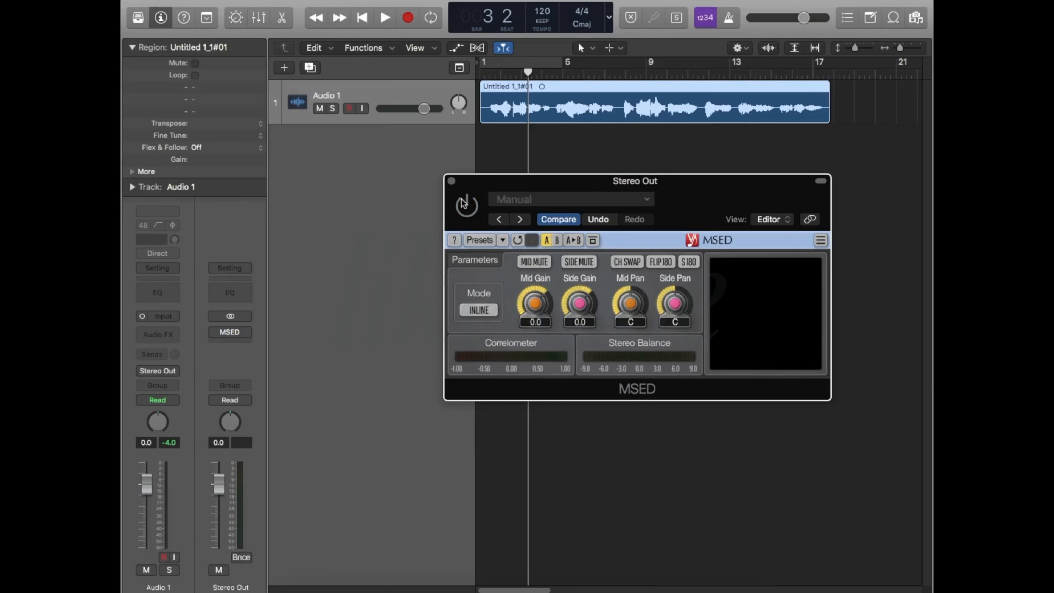
pyautogui.click(452, 182)
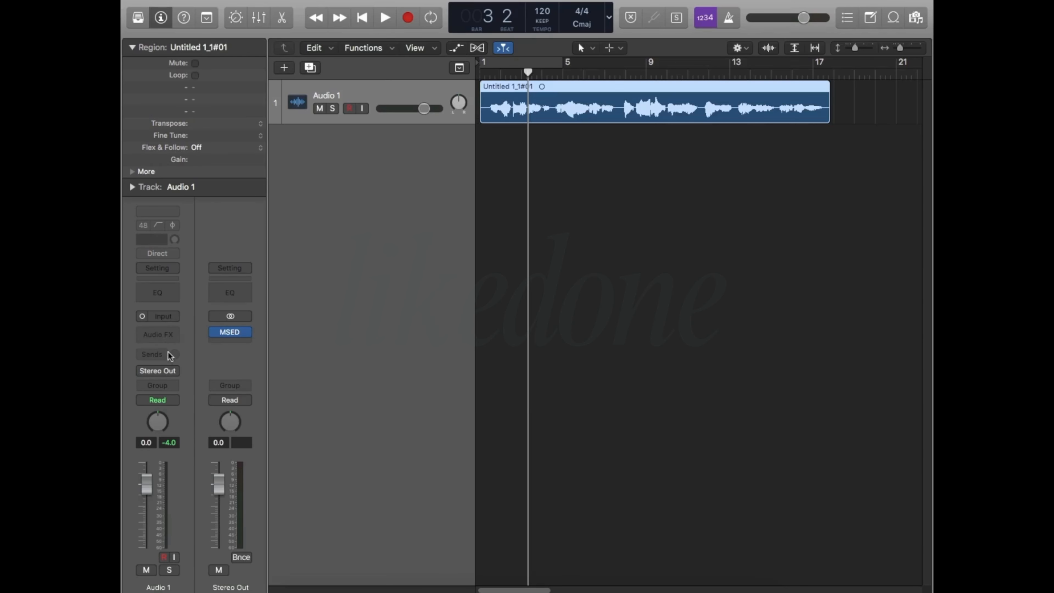
# Step: Add a send to Bus 1 on the Audio 1 channel and switch the Aux 1 channel to stereo
pyautogui.click(160, 356)
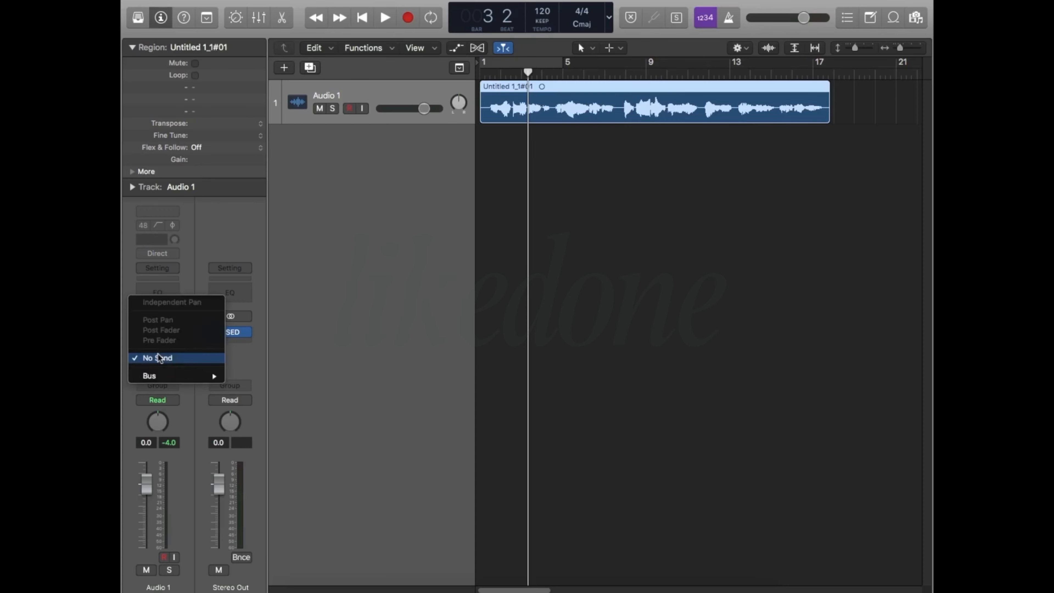
pyautogui.moveTo(167, 375)
pyautogui.click(254, 191)
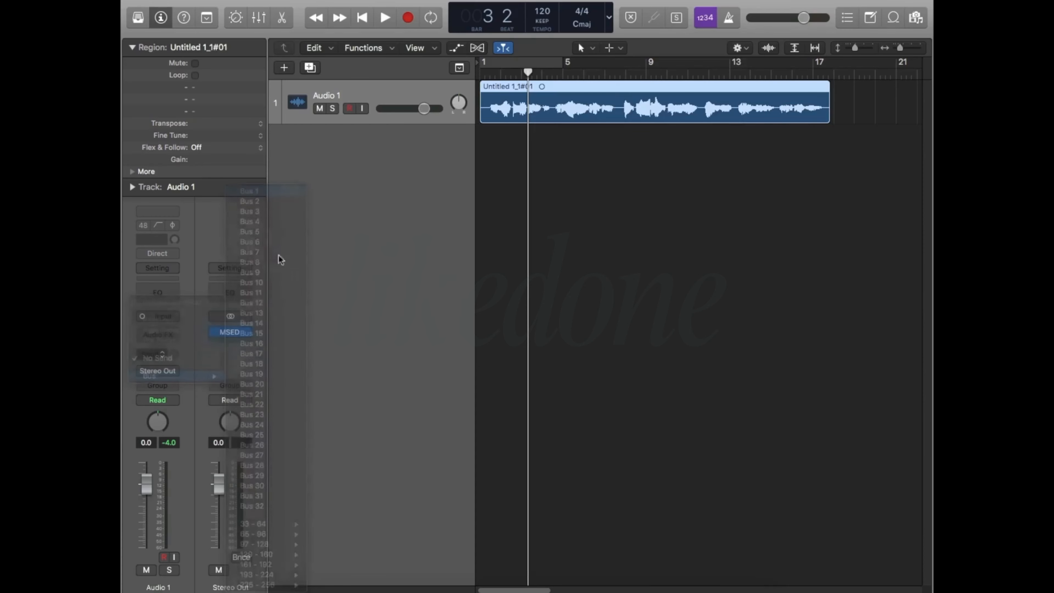
pyautogui.click(235, 331)
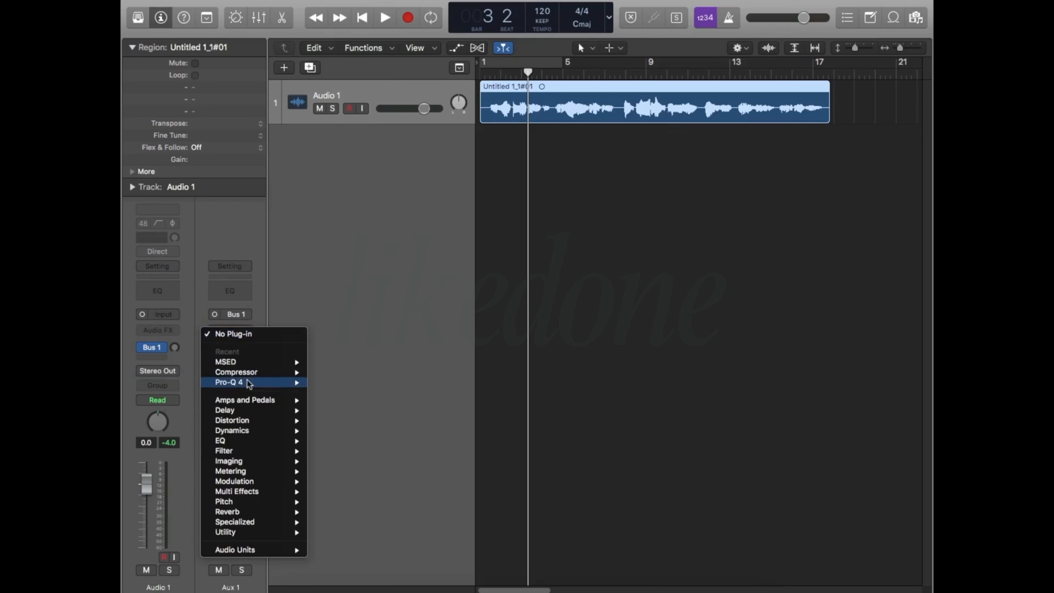
pyautogui.click(266, 314)
pyautogui.click(214, 315)
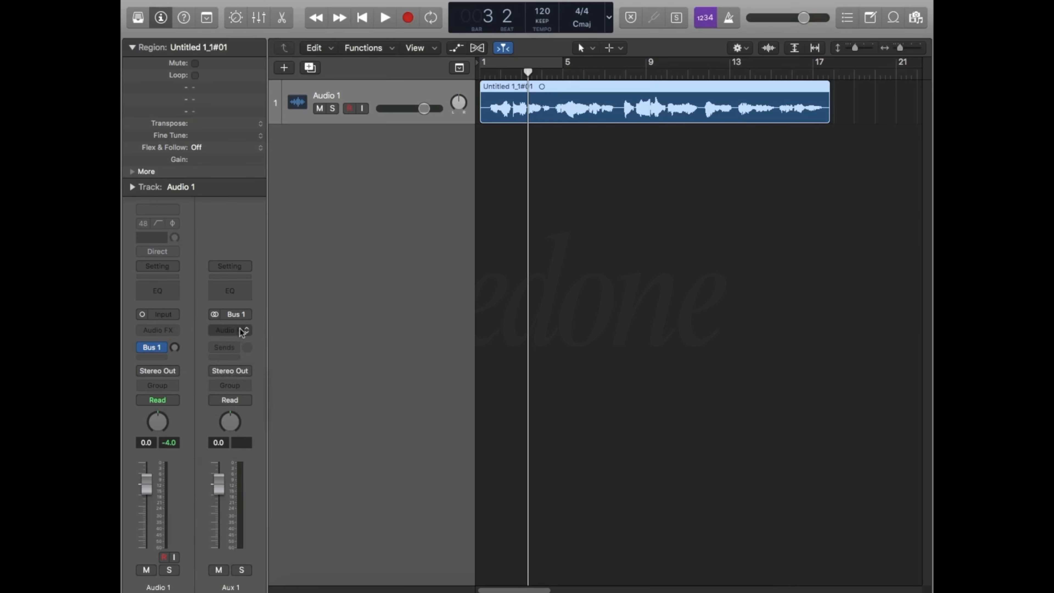
# Step: Insert the Space Designer reverb in stereo on the Aux 1 channel
pyautogui.click(232, 331)
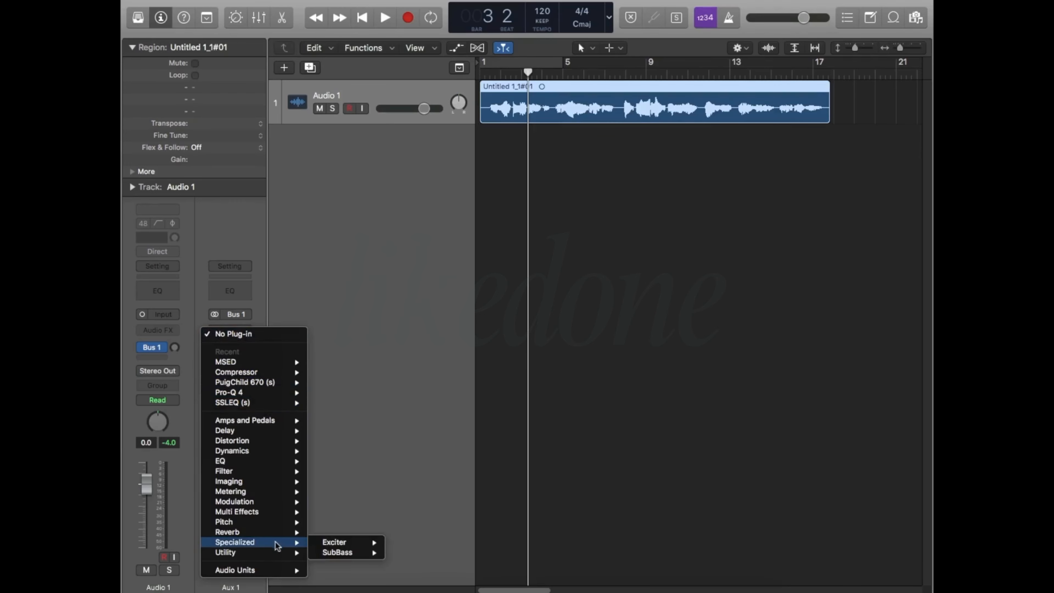
pyautogui.moveTo(278, 533)
pyautogui.moveTo(360, 565)
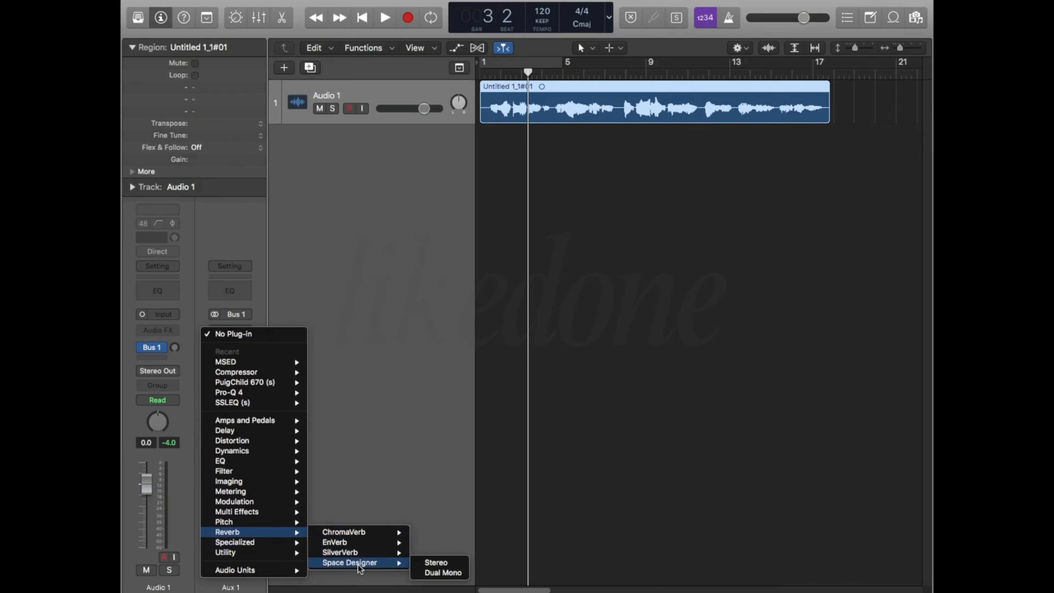
pyautogui.click(430, 563)
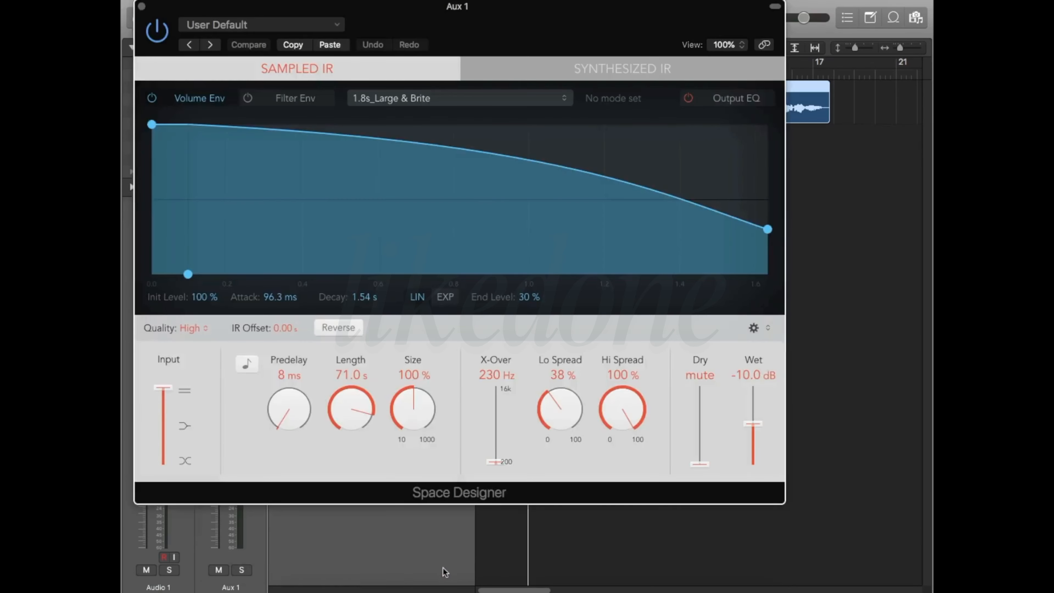
# Step: Set Space Designer's Wet level to 0.0 dB, Size to 200 % and Lo Spread to 100 %
pyautogui.moveTo(752, 423); pyautogui.dragTo(752, 386)
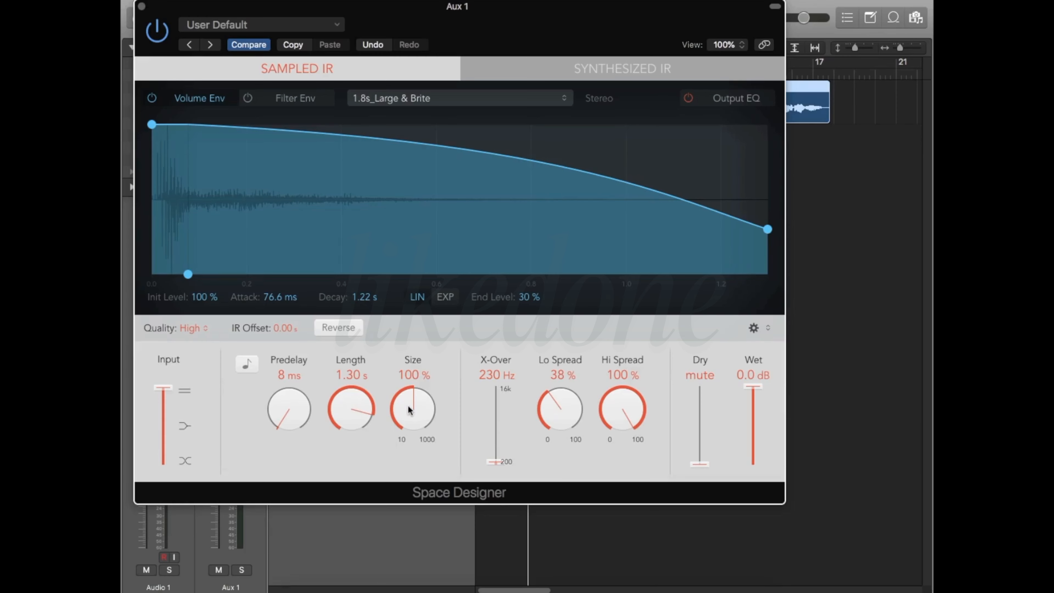
pyautogui.moveTo(412, 410); pyautogui.dragTo(408, 377)
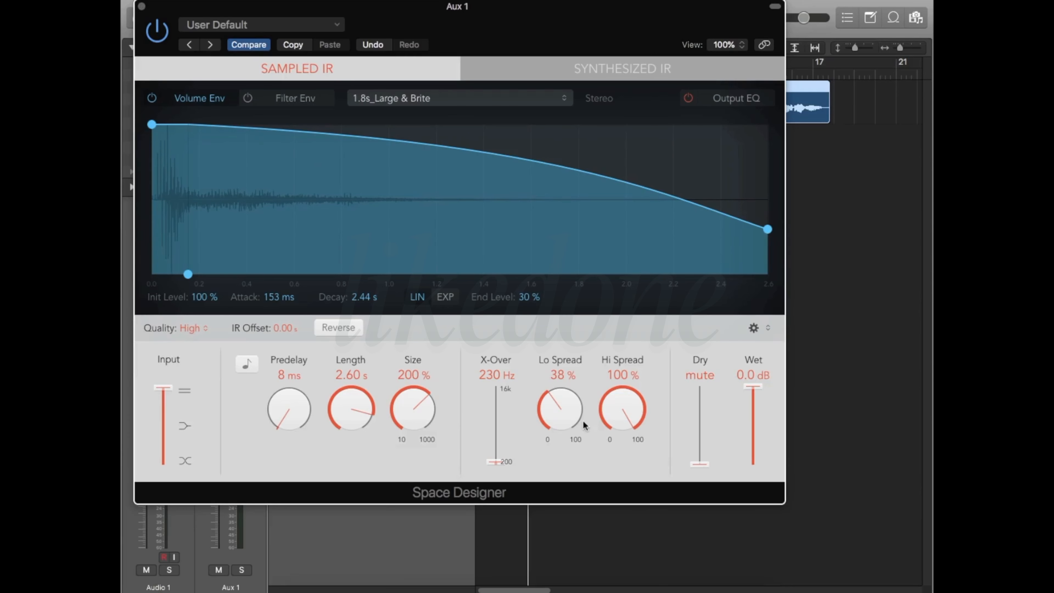
pyautogui.moveTo(562, 400); pyautogui.dragTo(562, 365)
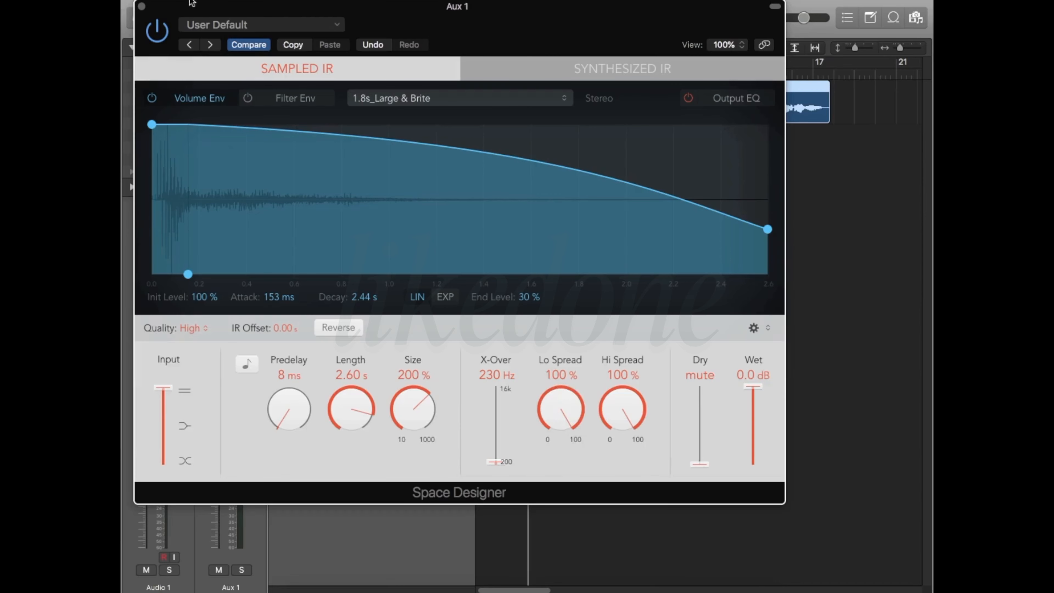
# Step: Close Space Designer, play from bar 2 and raise the Audio 1 channel's Bus 1 send to -16.5 dB during playback
pyautogui.click(141, 6)
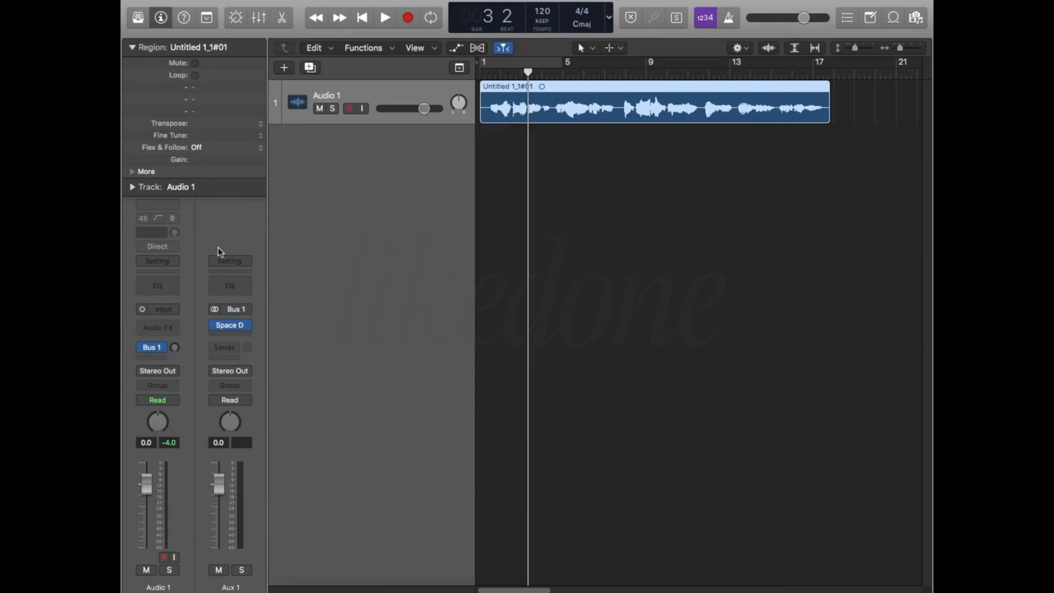
pyautogui.click(503, 74)
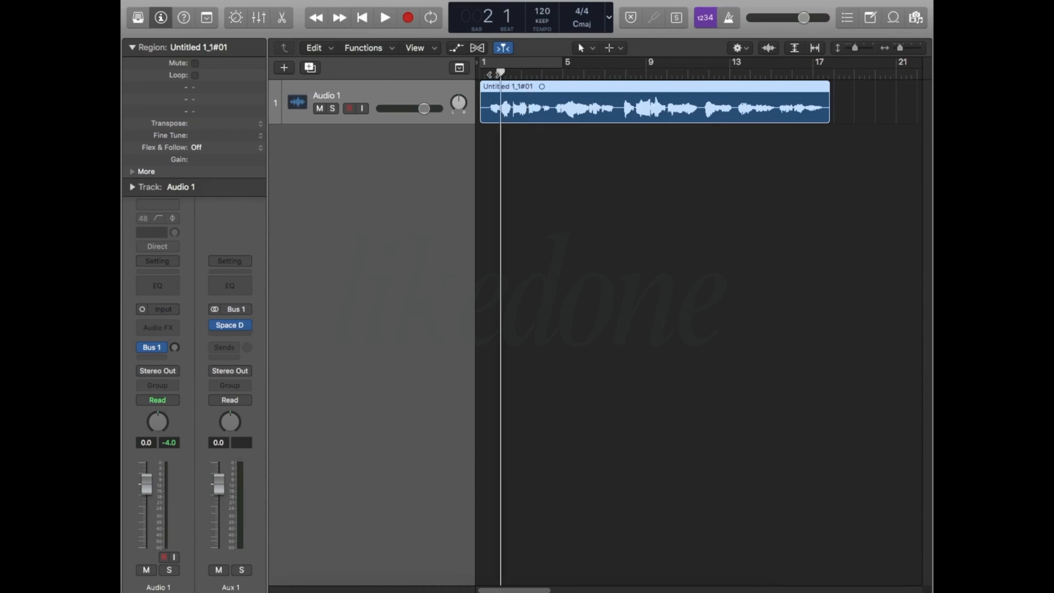
pyautogui.press('space')
pyautogui.moveTo(174, 347); pyautogui.dragTo(184, 316)
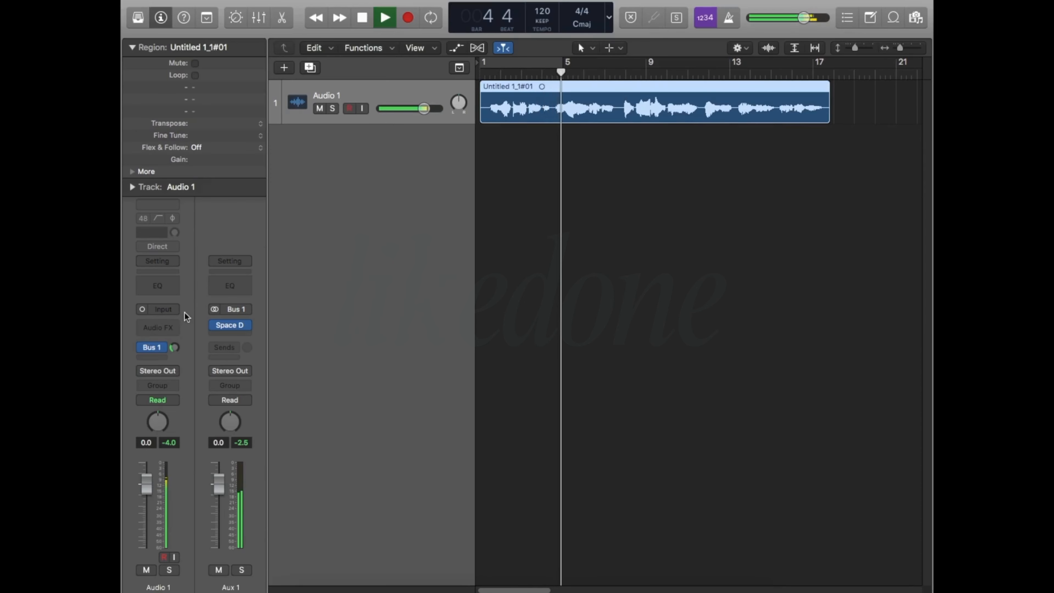
pyautogui.moveTo(184, 313); pyautogui.dragTo(184, 312)
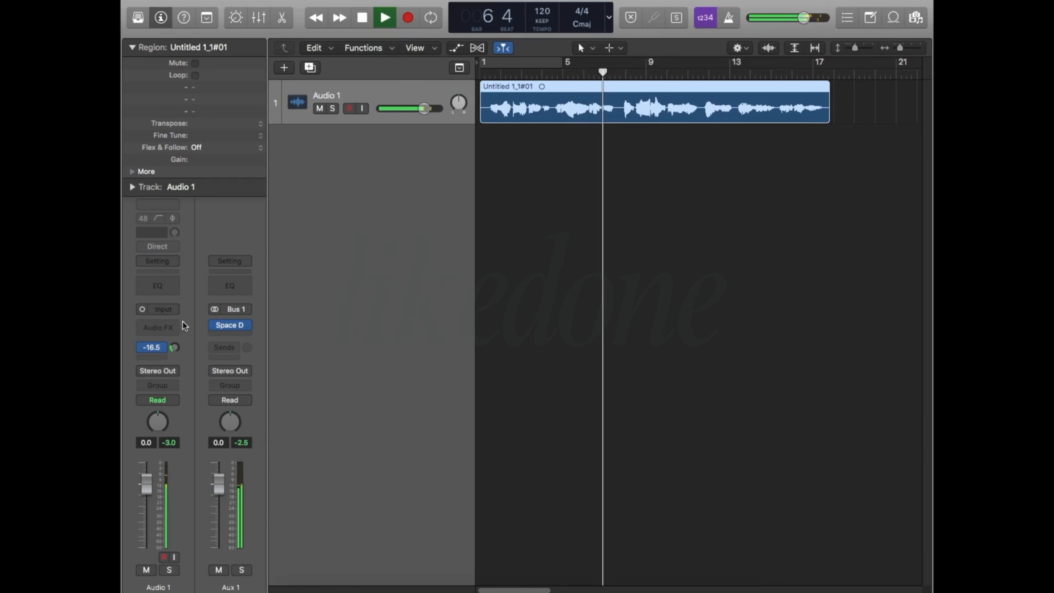
pyautogui.press('space')
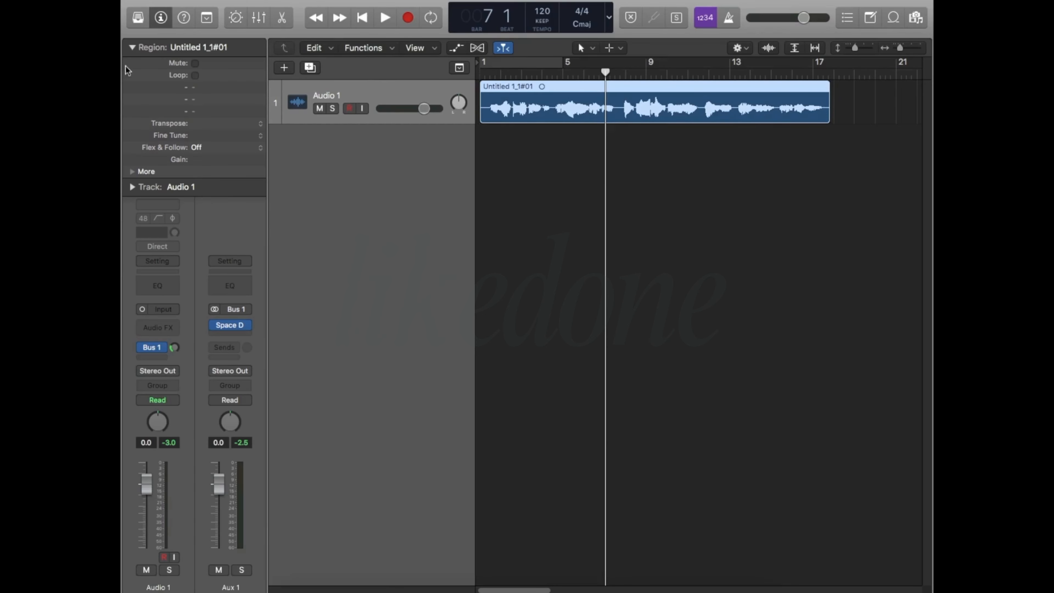
# Step: Open MSED on the Stereo Out channel and audition the recording from bar 1 with the mid signal muted
pyautogui.click(132, 48)
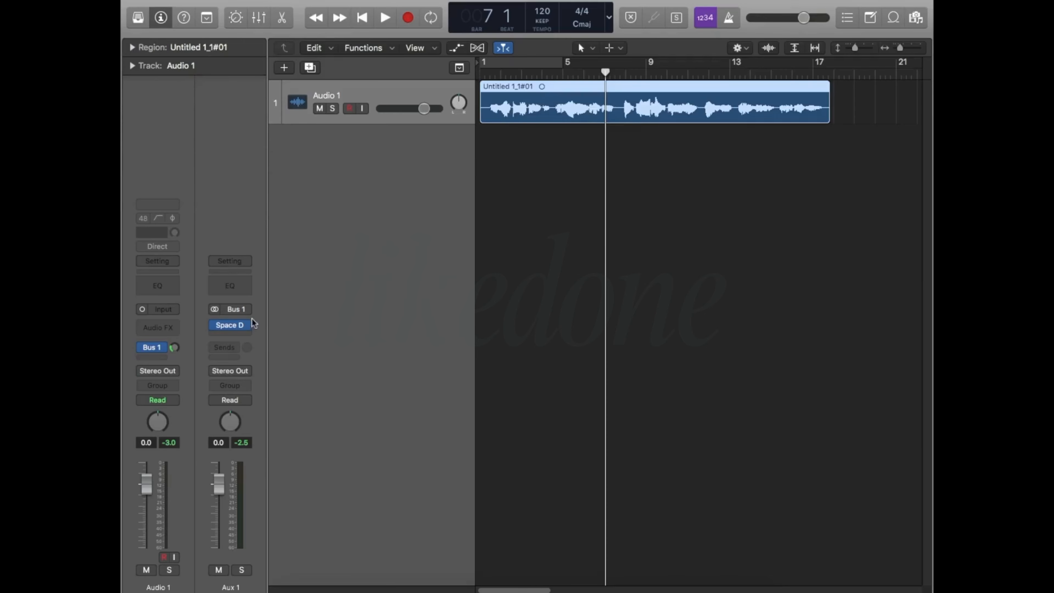
pyautogui.click(160, 372)
pyautogui.click(271, 345)
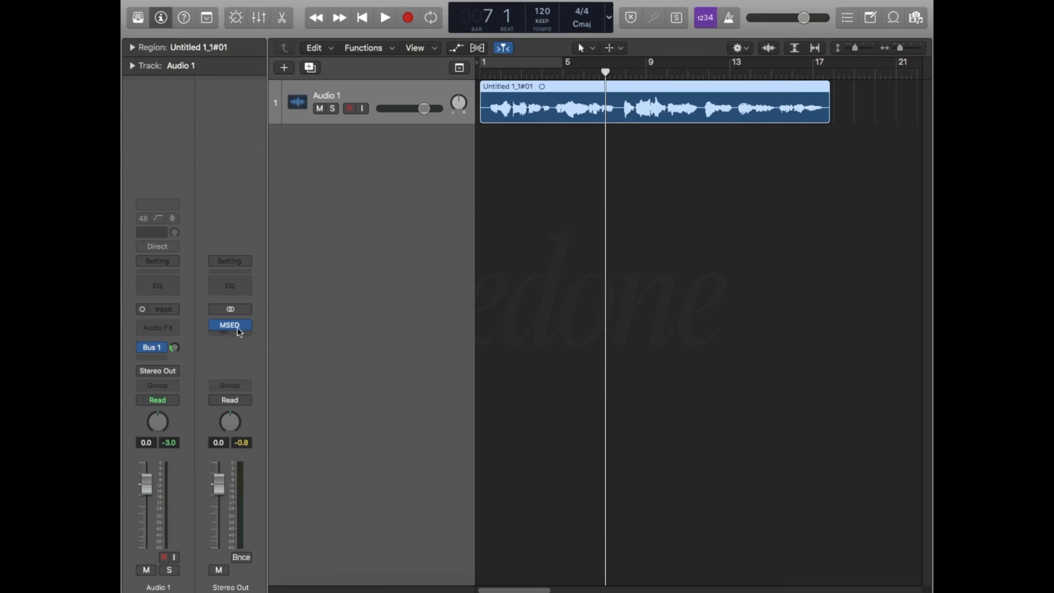
pyautogui.click(238, 329)
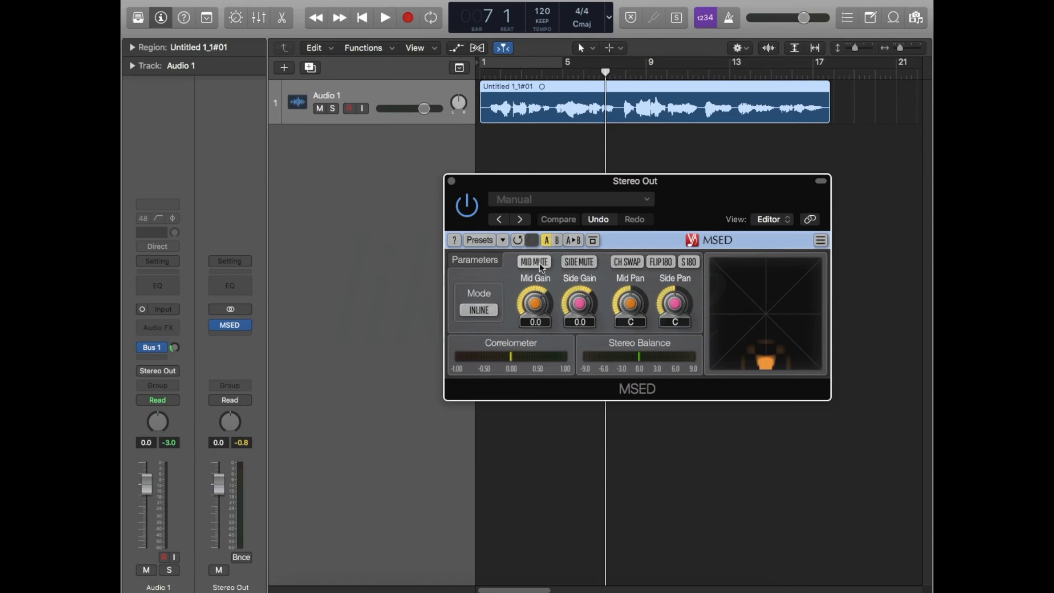
pyautogui.click(535, 262)
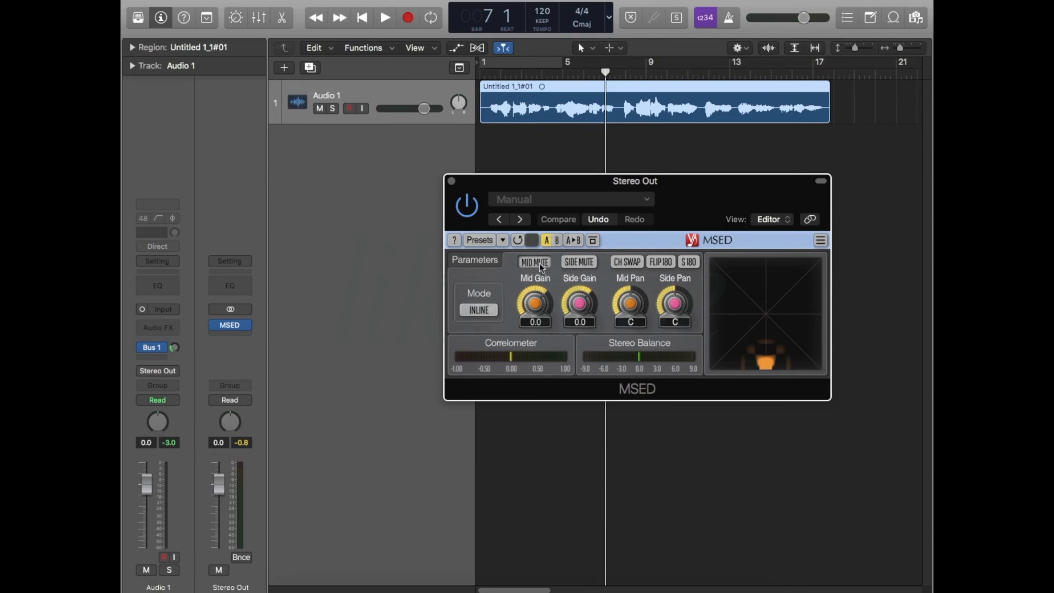
pyautogui.click(488, 76)
pyautogui.press('space')
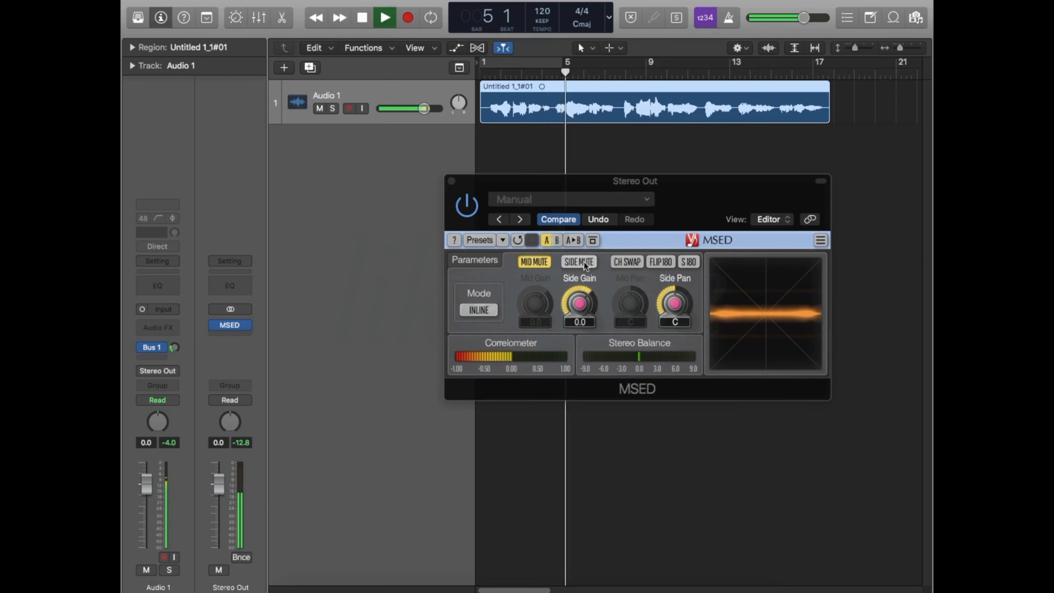
pyautogui.press('space')
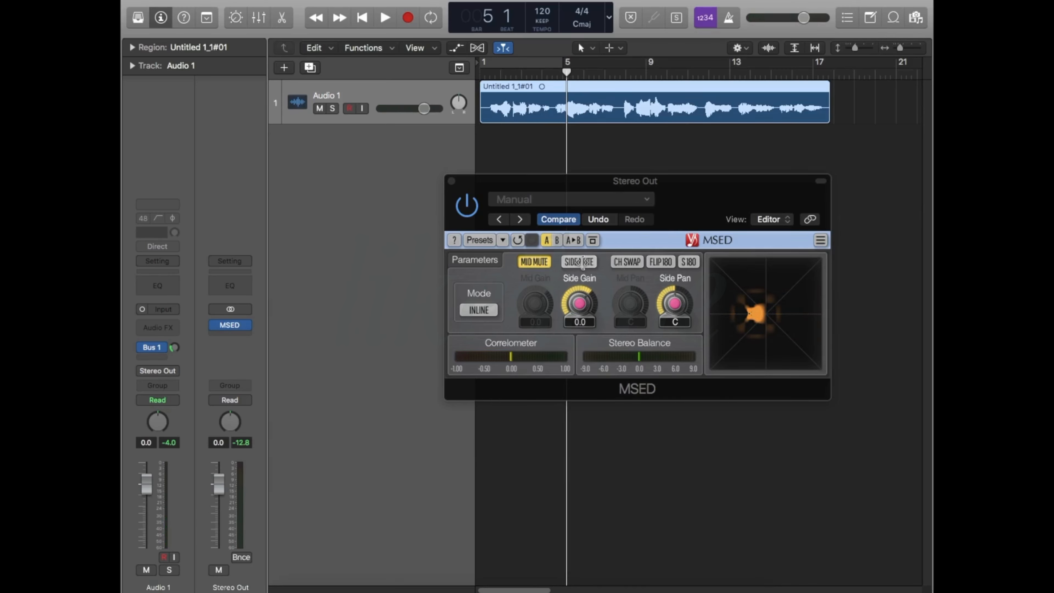
# Step: Unmute MSED's mid signal, audition from bar 5 with the side signal muted, restore the side signal and close the plug-in window
pyautogui.click(534, 261)
pyautogui.click(578, 262)
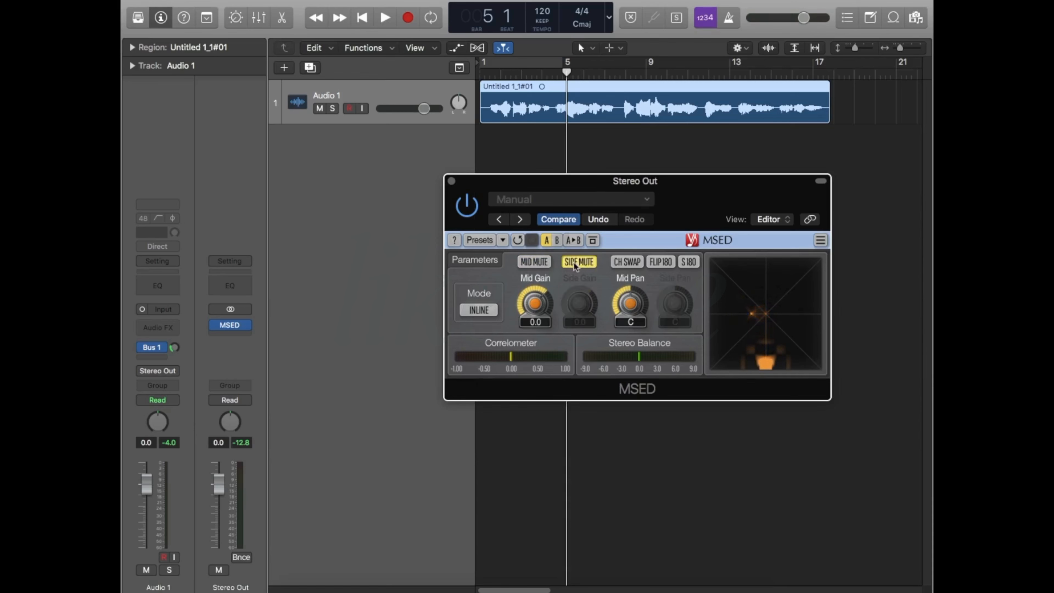
pyautogui.press('space')
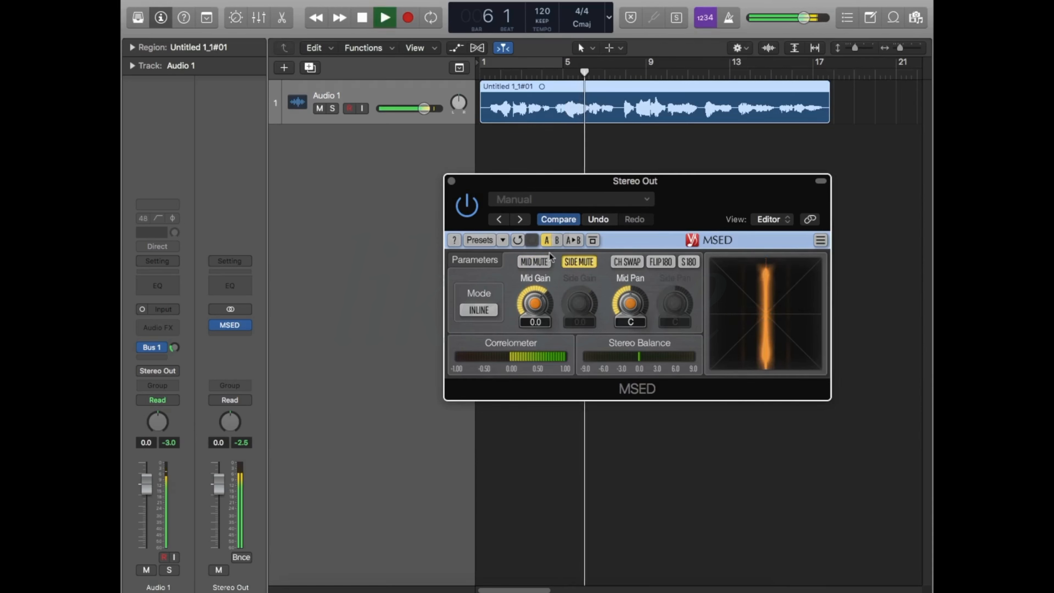
pyautogui.press('space')
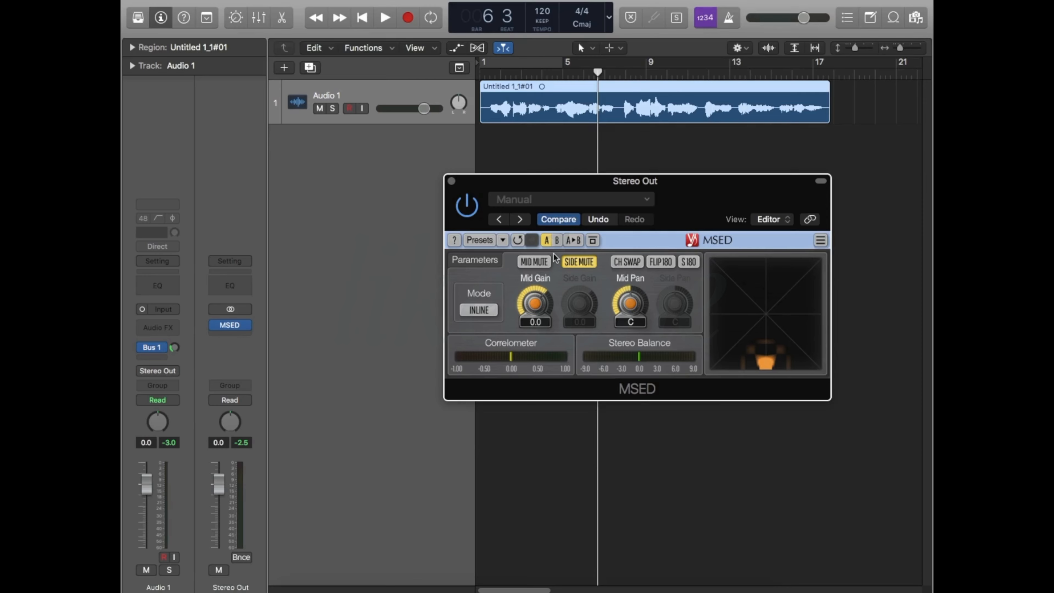
pyautogui.click(579, 262)
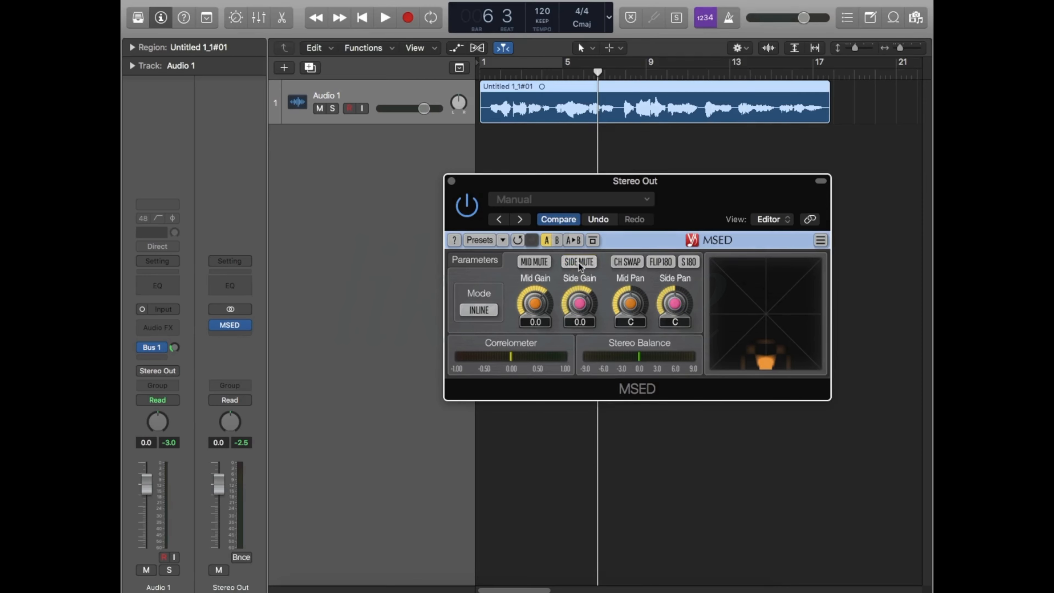
pyautogui.click(452, 181)
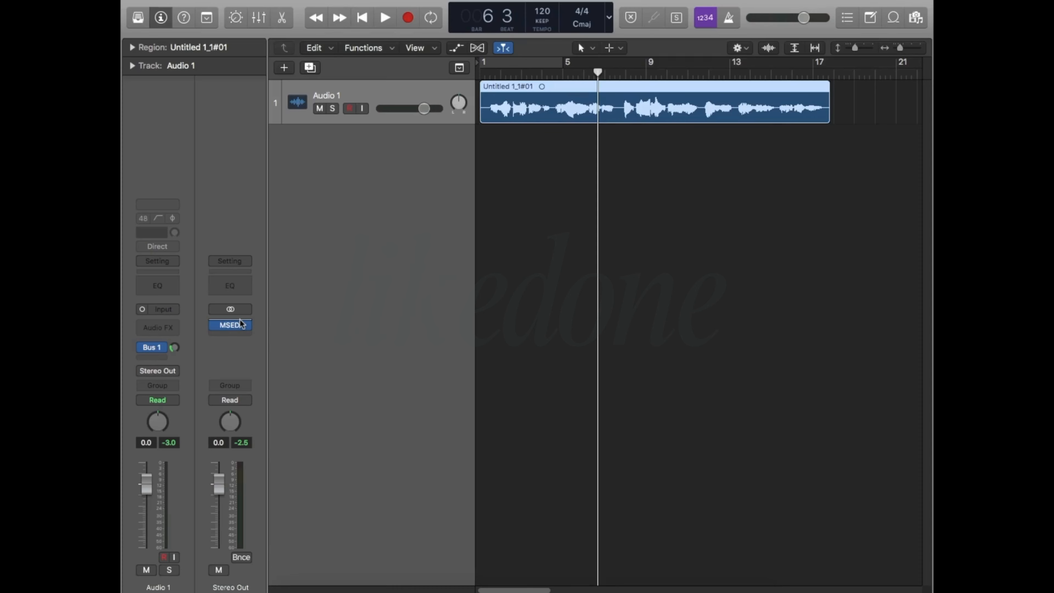
# Step: Route the Audio 1 channel's output to Bus 10
pyautogui.moveTo(229, 328)
pyautogui.moveTo(167, 323)
pyautogui.click(164, 370)
pyautogui.moveTo(178, 427)
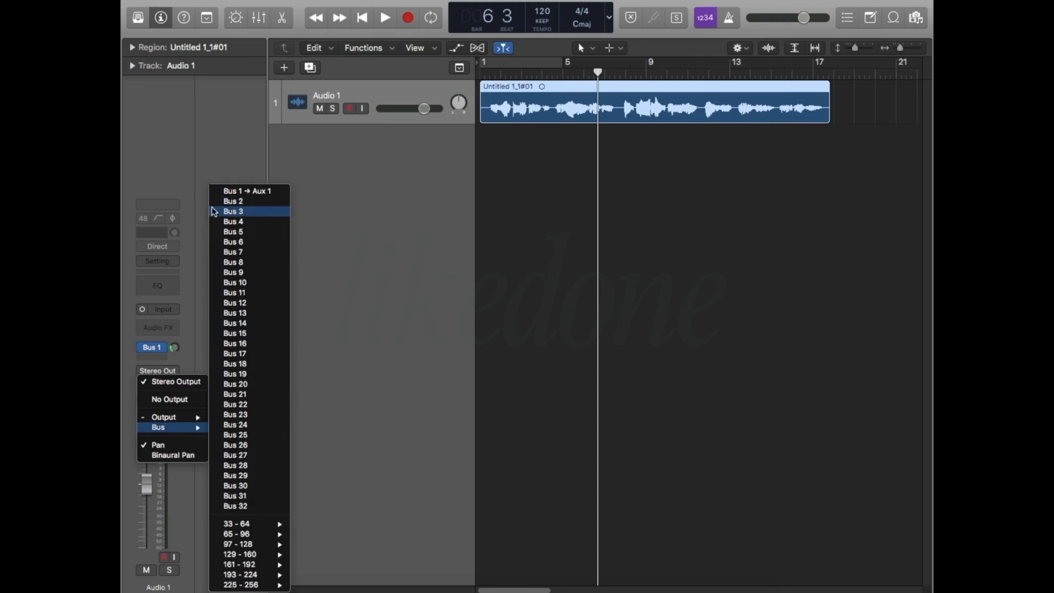
pyautogui.click(249, 282)
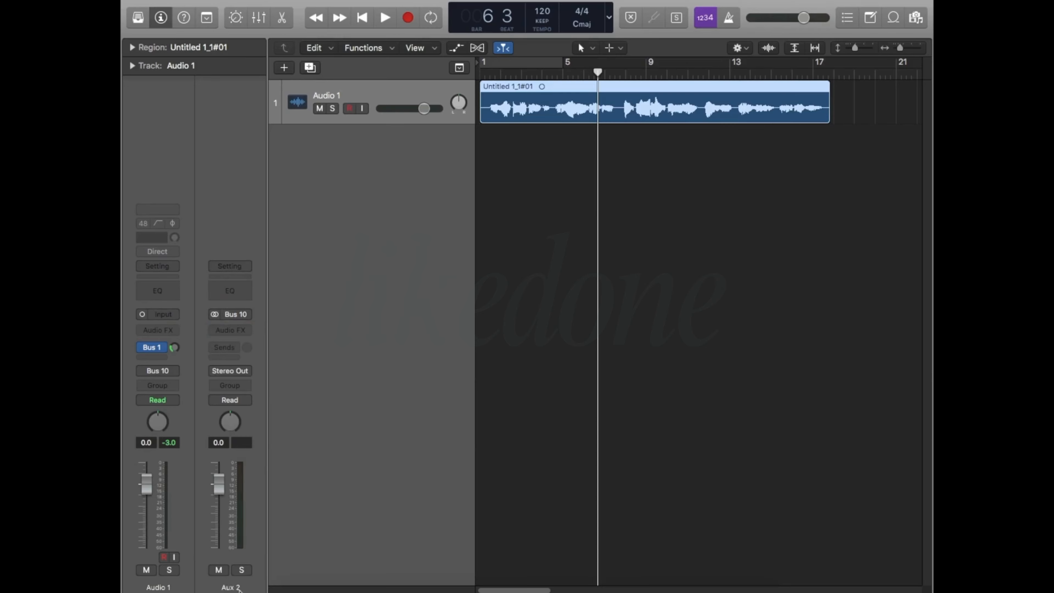
# Step: Rename the aux channel fed by Bus 10 as "vox bus"
pyautogui.doubleClick(235, 583)
pyautogui.write('vo')
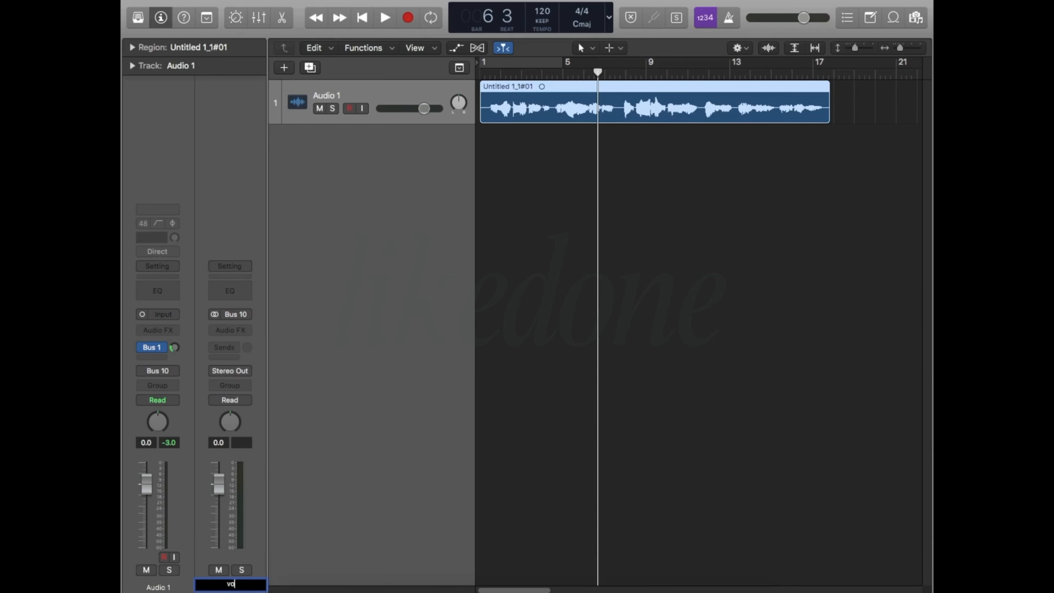
pyautogui.write('x bus')
pyautogui.press('Return')
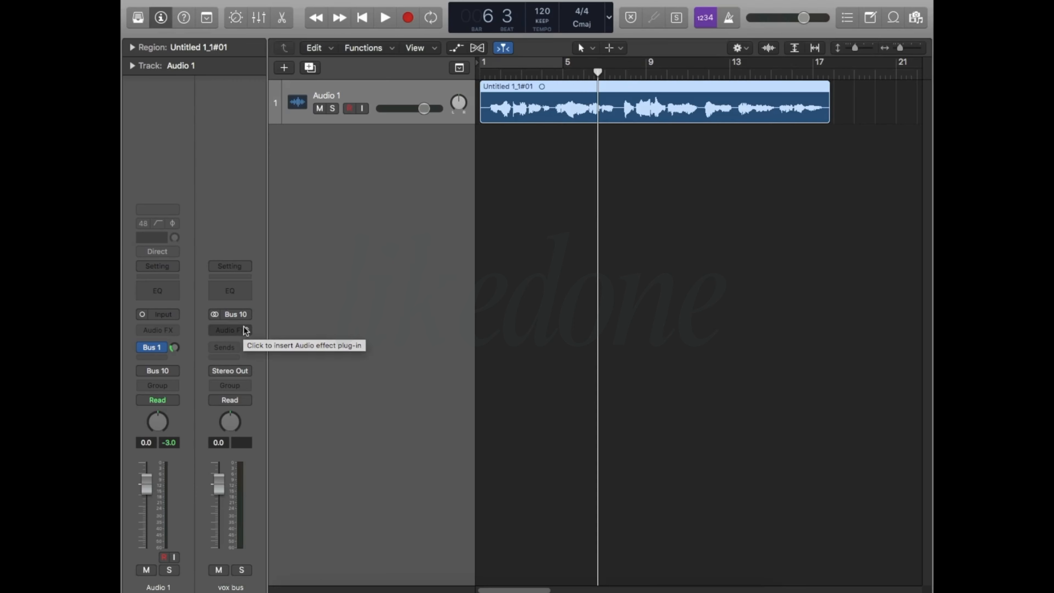
# Step: Route the Aux 1 reverb channel's output to Bus 10 and bring the vox bus channel strip back into view
pyautogui.click(175, 347)
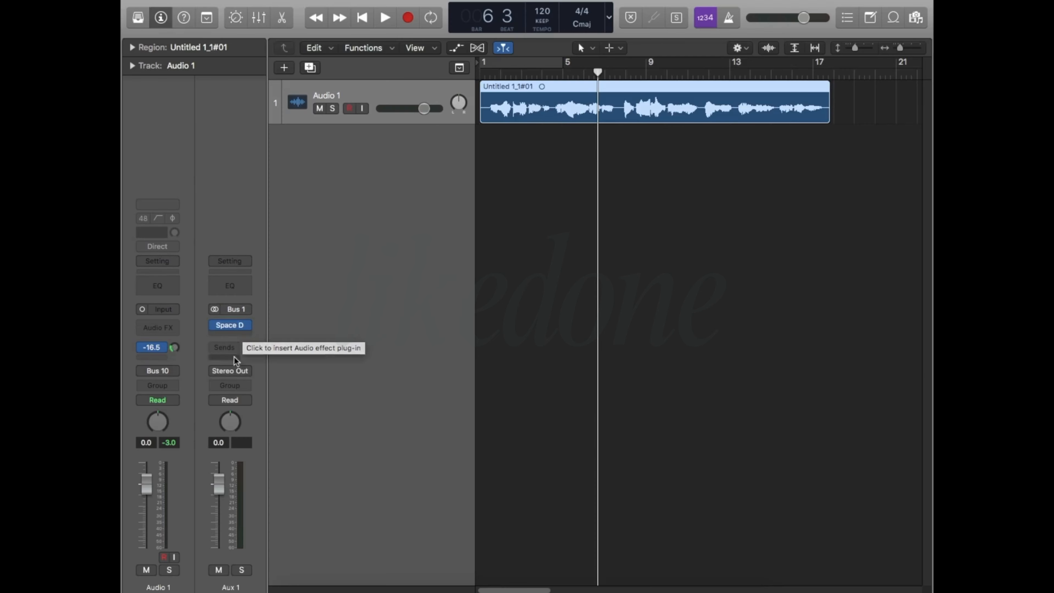
pyautogui.click(236, 370)
pyautogui.moveTo(249, 427)
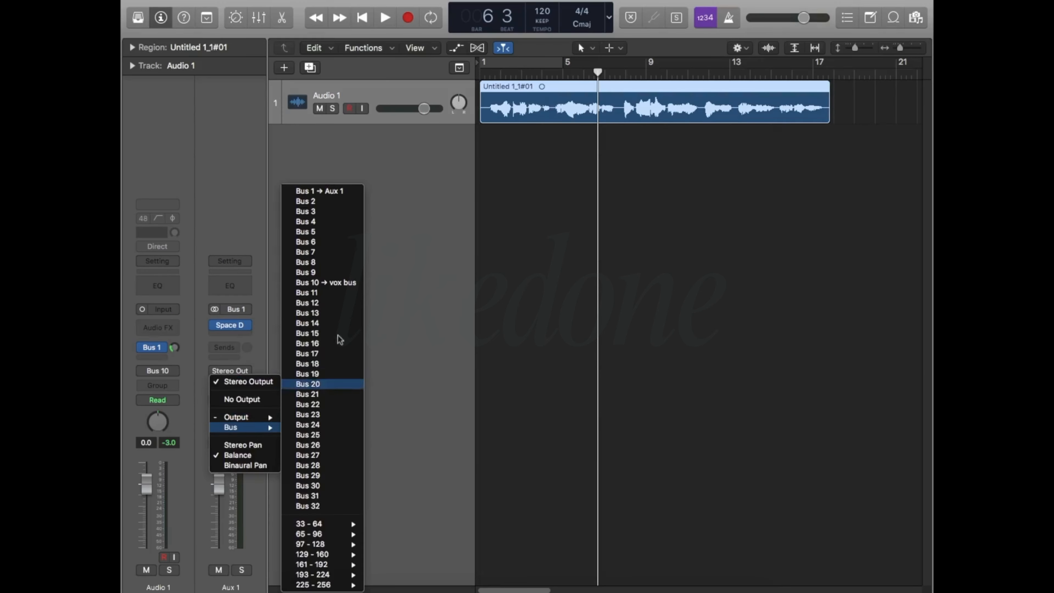
pyautogui.click(342, 284)
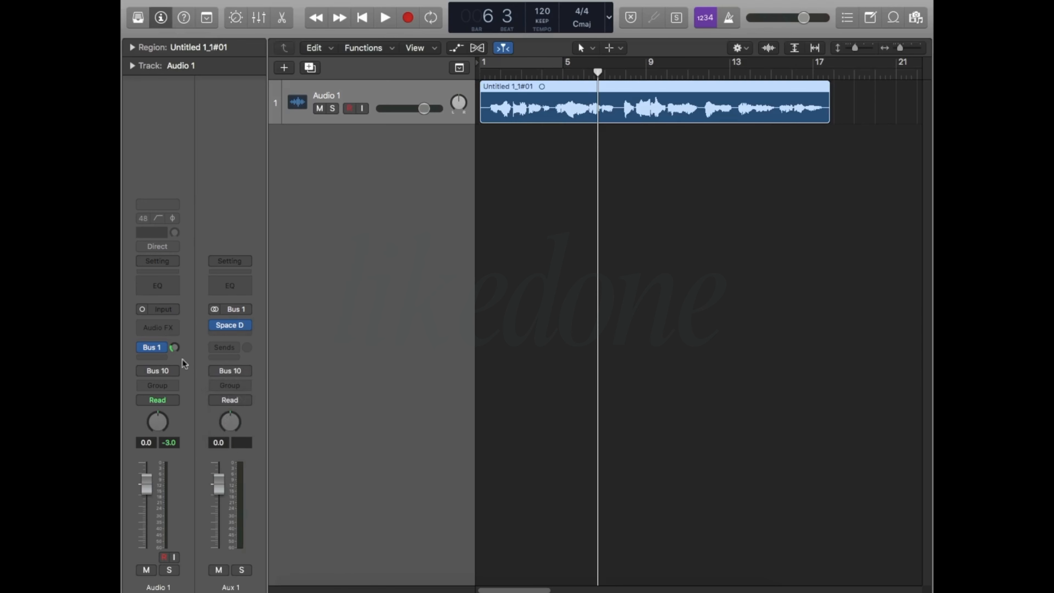
pyautogui.click(175, 371)
pyautogui.click(322, 283)
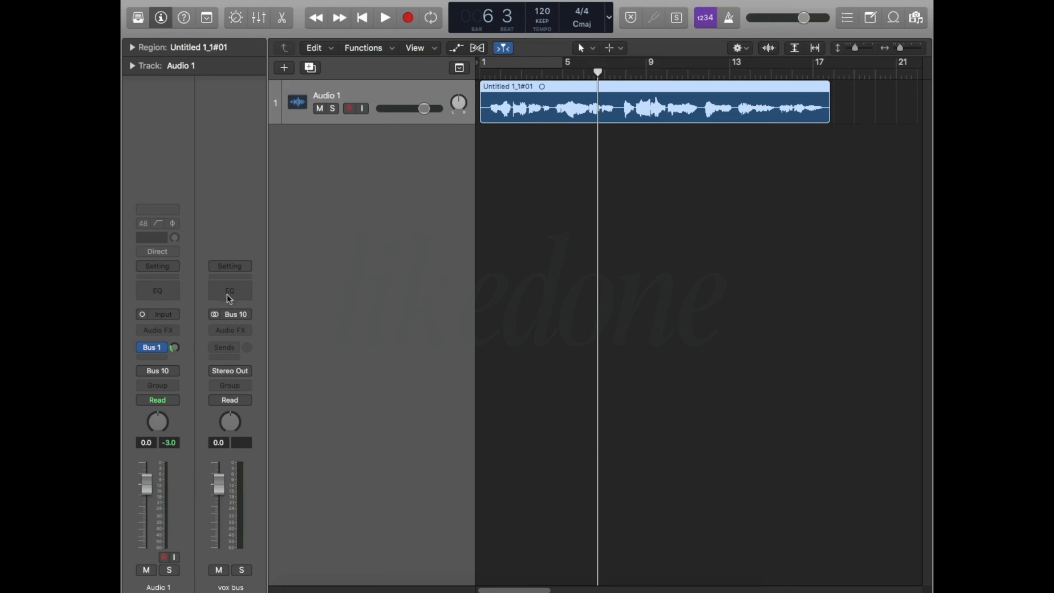
pyautogui.click(235, 291)
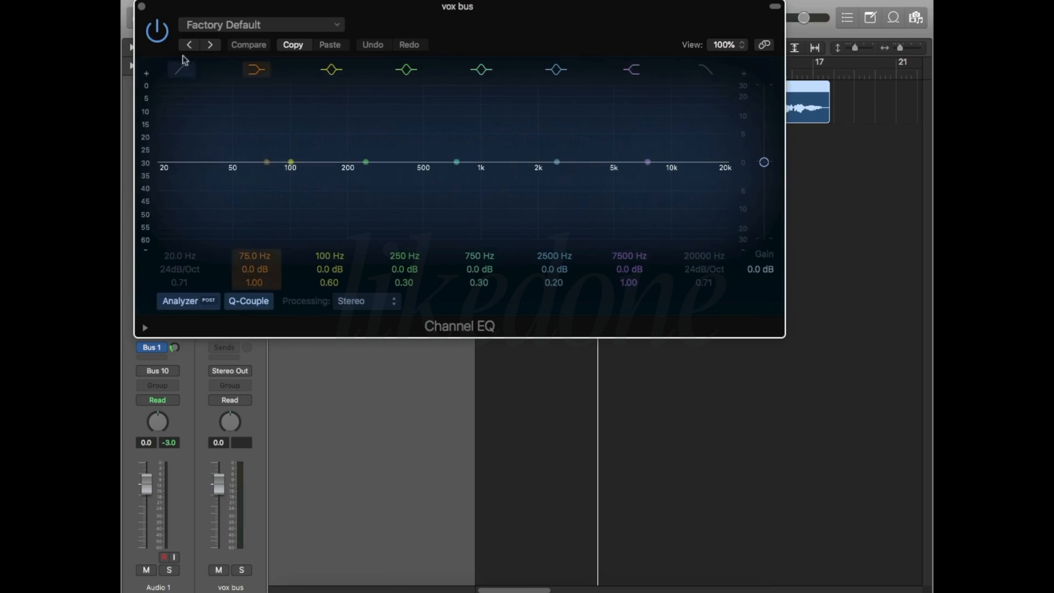
pyautogui.click(142, 7)
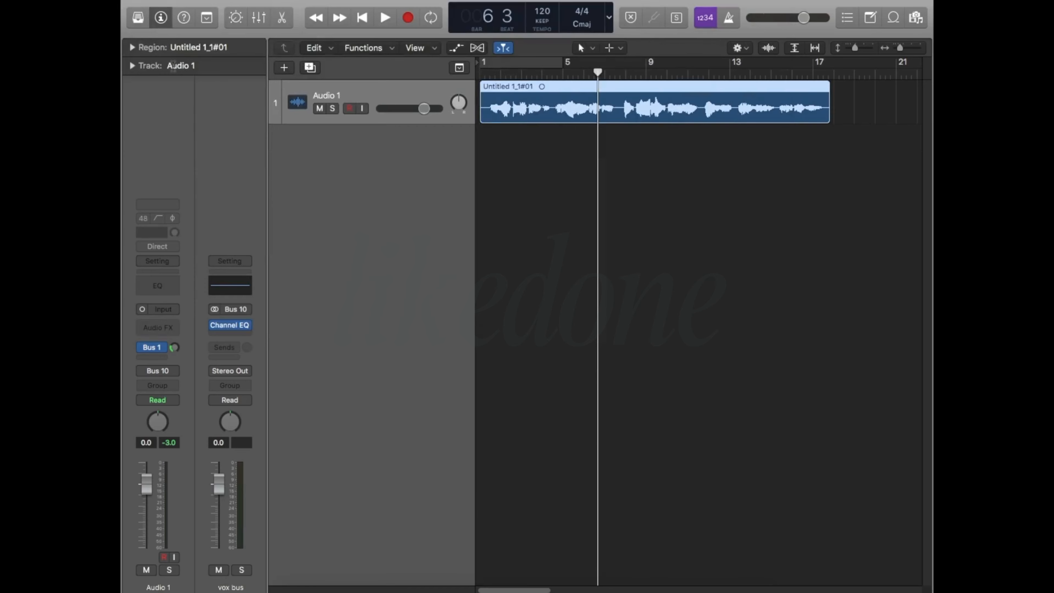
pyautogui.click(248, 325)
pyautogui.click(270, 349)
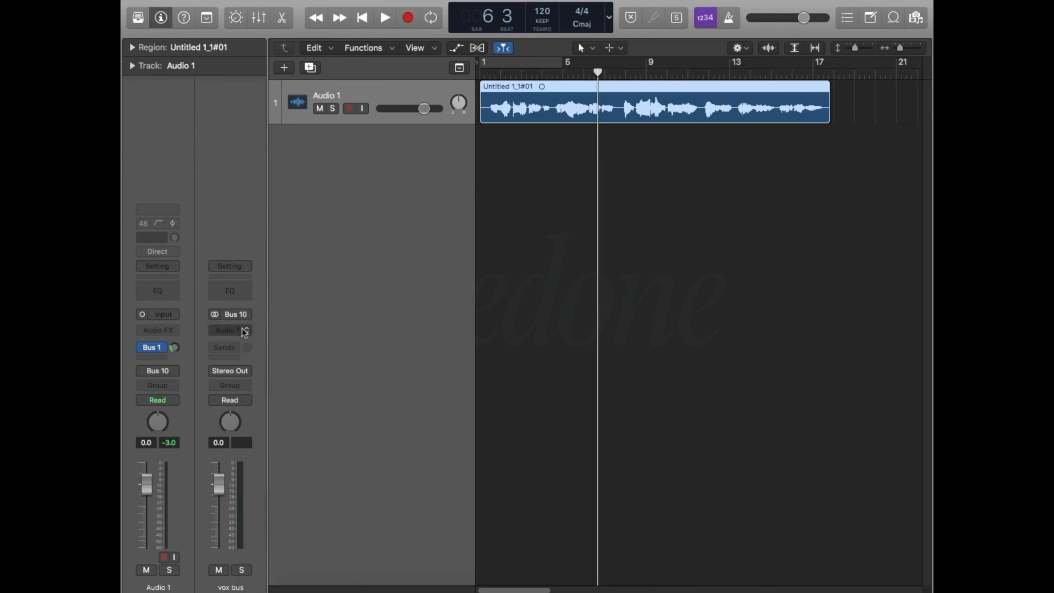
# Step: Insert FabFilter Pro-Q 4 in stereo on the vox bus channel
pyautogui.click(240, 330)
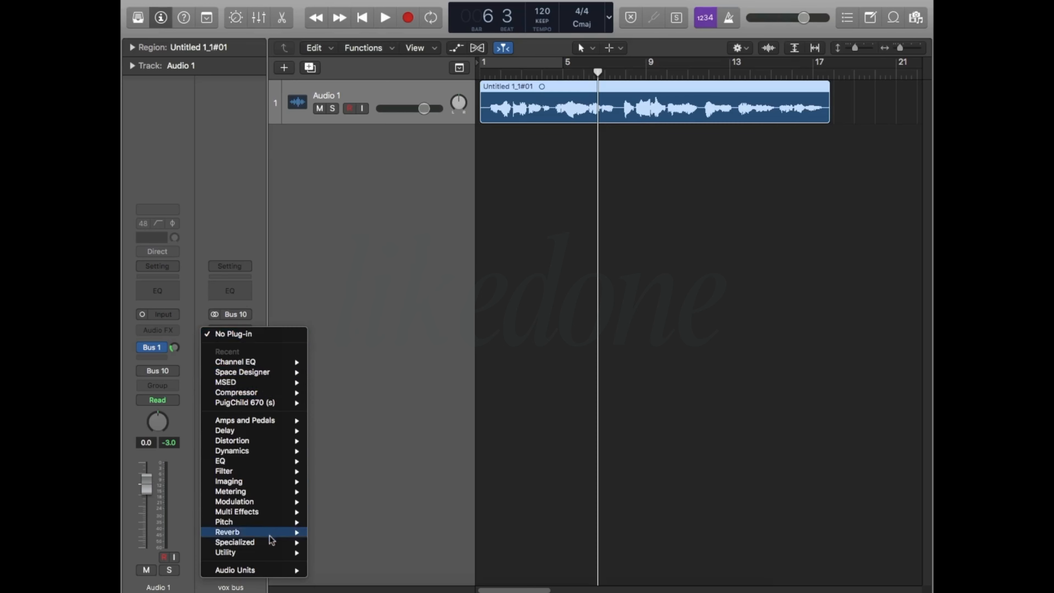
pyautogui.moveTo(270, 573)
pyautogui.moveTo(338, 536)
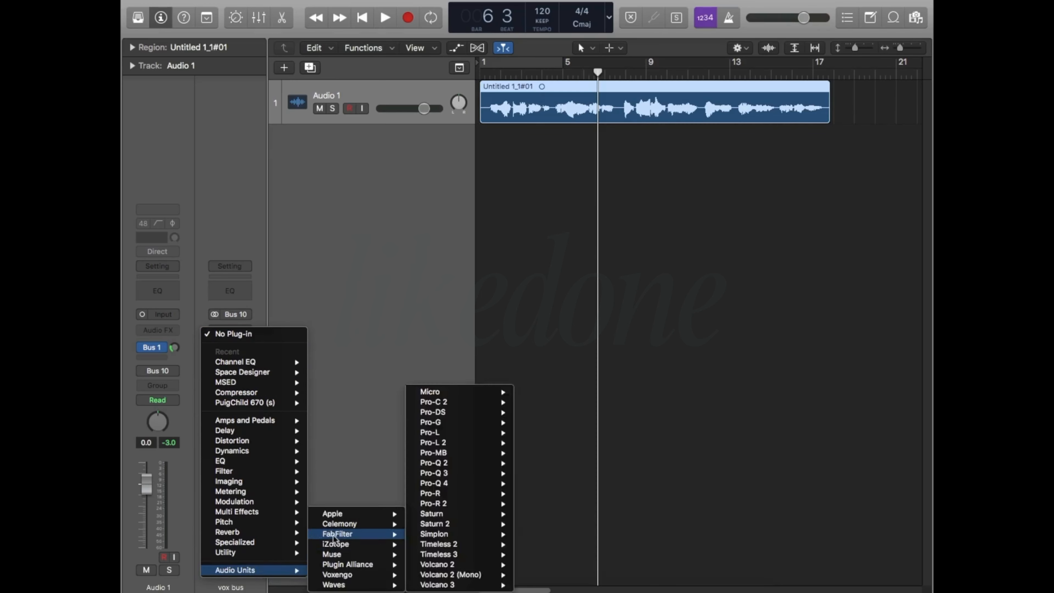
pyautogui.moveTo(459, 483)
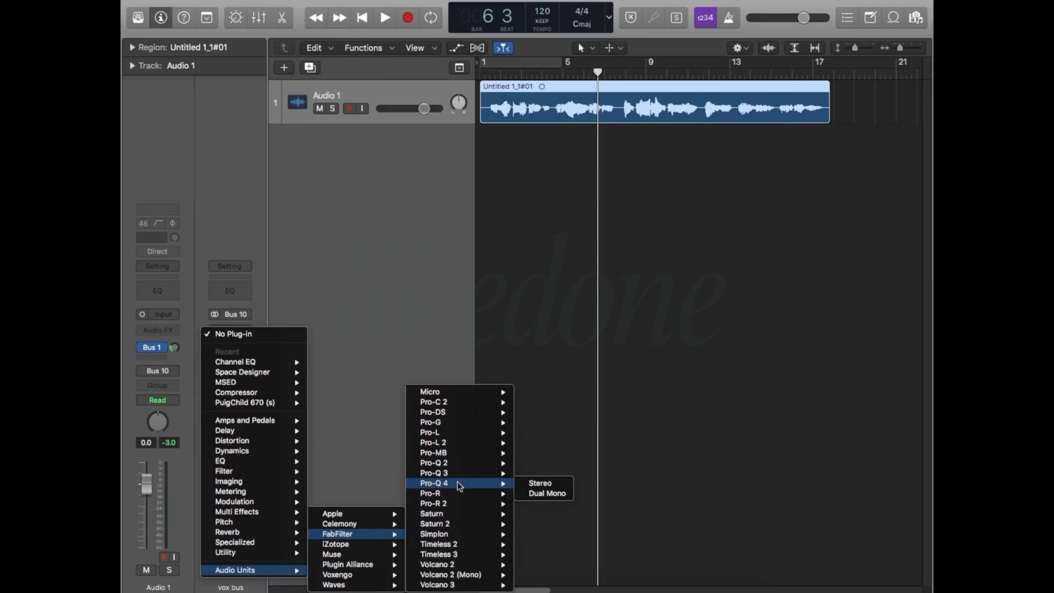
pyautogui.click(540, 483)
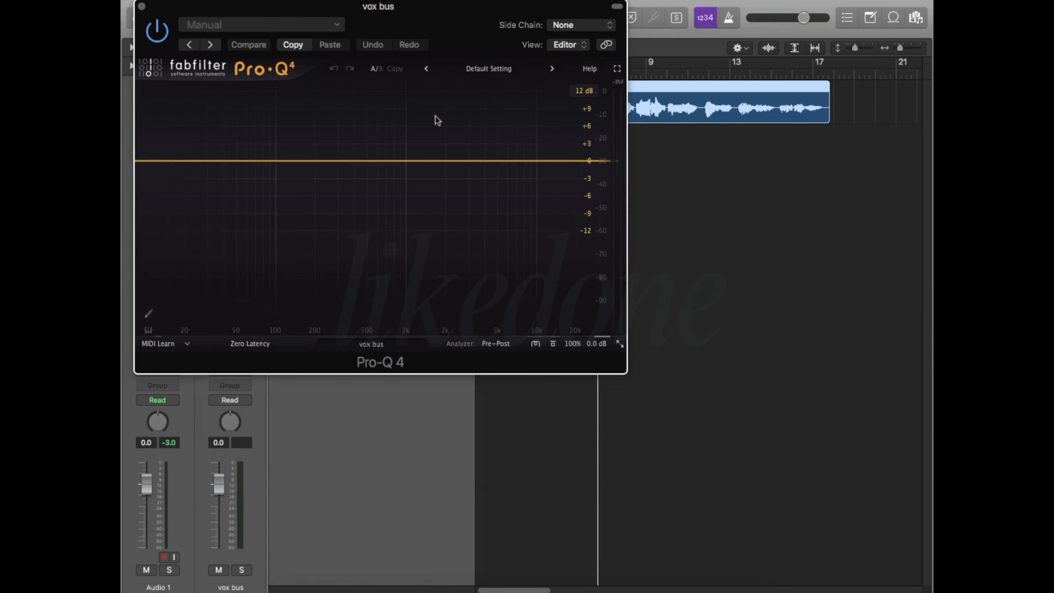
# Step: Switch Pro-Q 4's output pan to mid/side mode and set it to Mid -INF dB / Side 0 dB
pyautogui.moveTo(426, 26); pyautogui.dragTo(553, 7)
pyautogui.moveTo(720, 334)
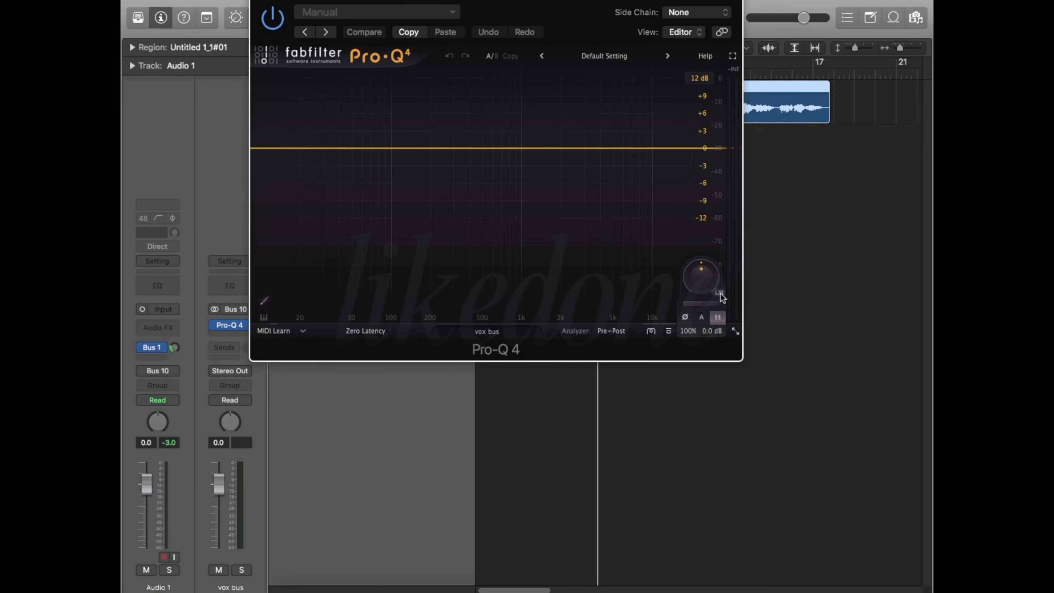
pyautogui.click(720, 293)
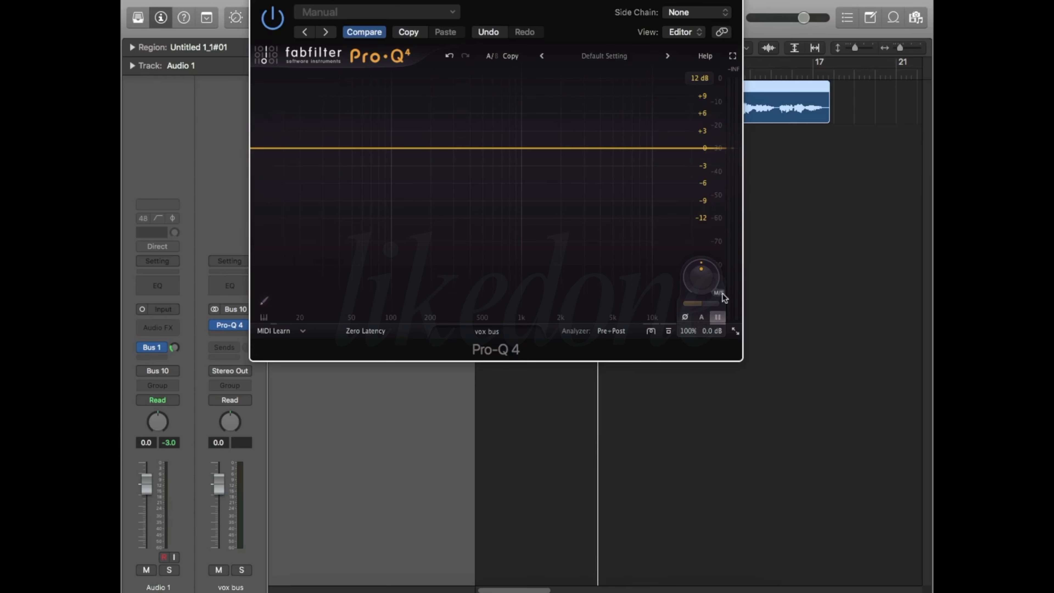
pyautogui.moveTo(701, 269)
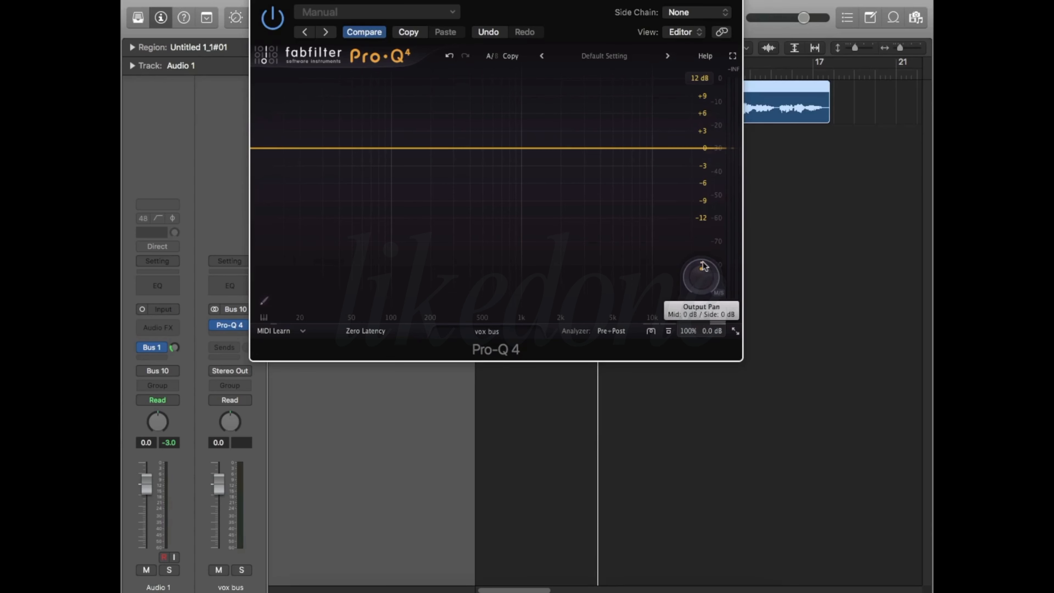
pyautogui.moveTo(704, 266); pyautogui.dragTo(762, 167)
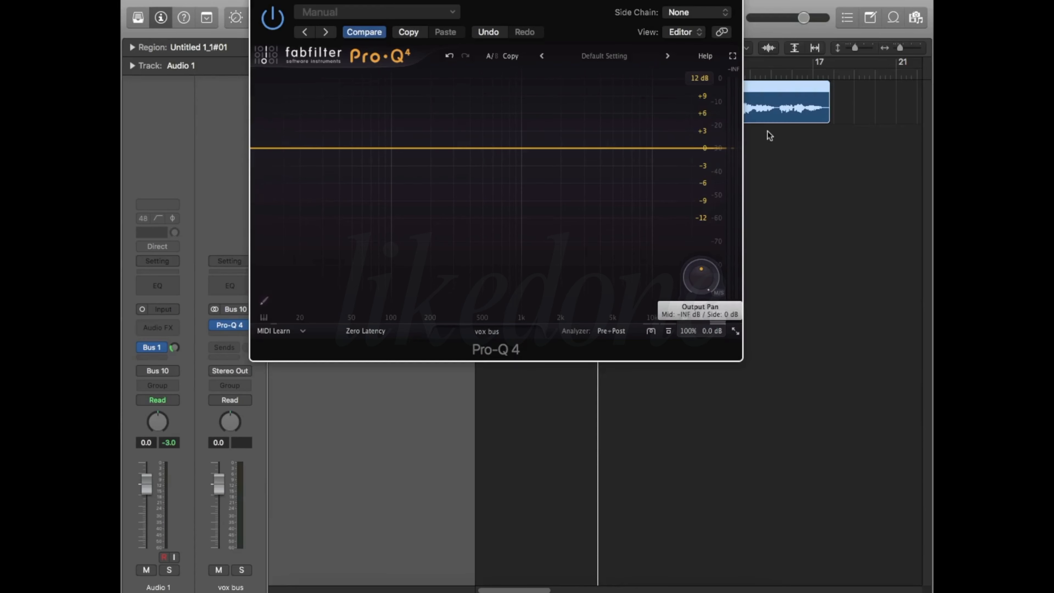
# Step: Play the vocal from near the start to audition the vox bus's side-only signal, keeping the Pro-Q 4 window clear of the timeline
pyautogui.moveTo(593, 15); pyautogui.dragTo(643, 162)
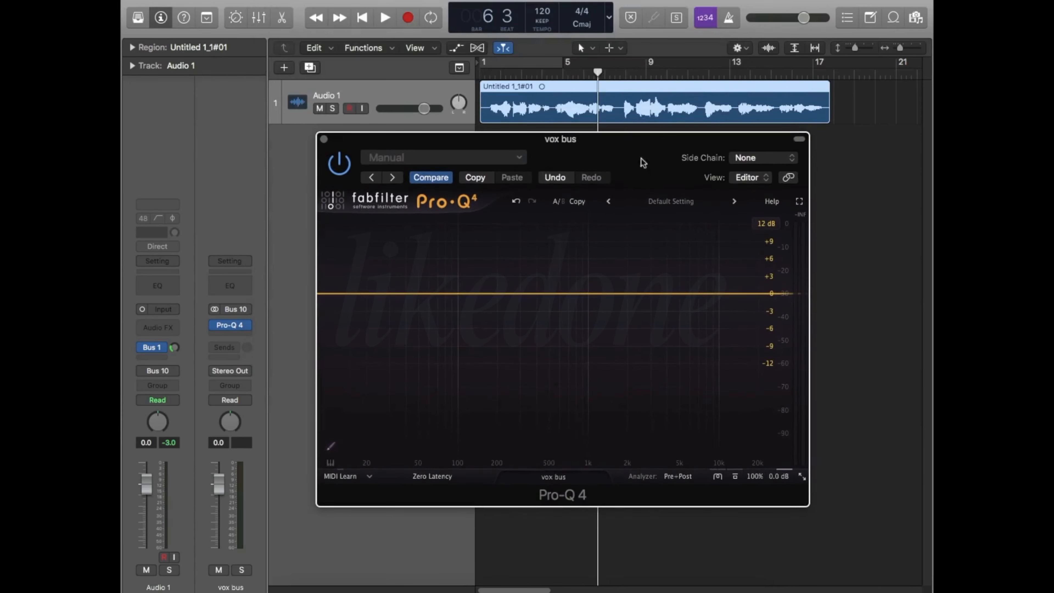
pyautogui.click(500, 73)
pyautogui.press('space')
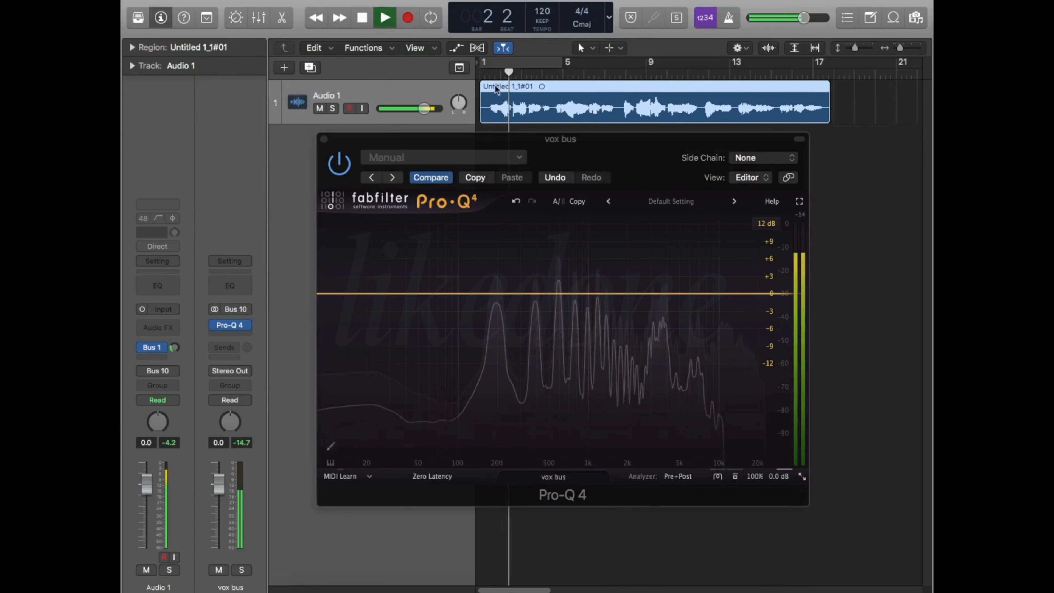
pyautogui.moveTo(774, 436)
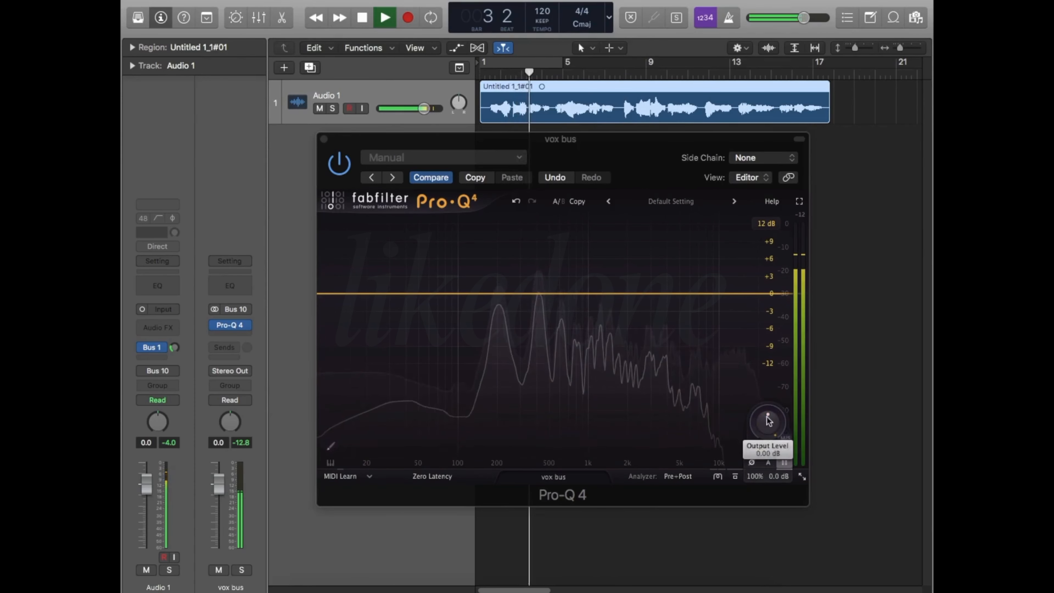
pyautogui.press('space')
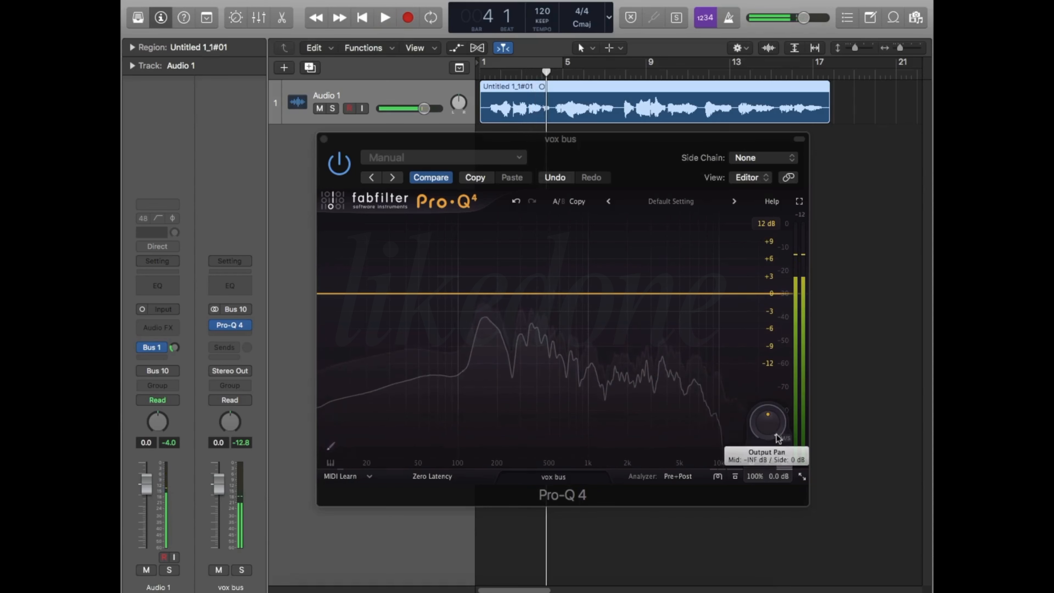
# Step: Set Pro-Q 4's output pan to Mid 0 dB / Side -INF dB and play the vocal to audition the mid-only signal
pyautogui.moveTo(777, 435); pyautogui.dragTo(767, 589)
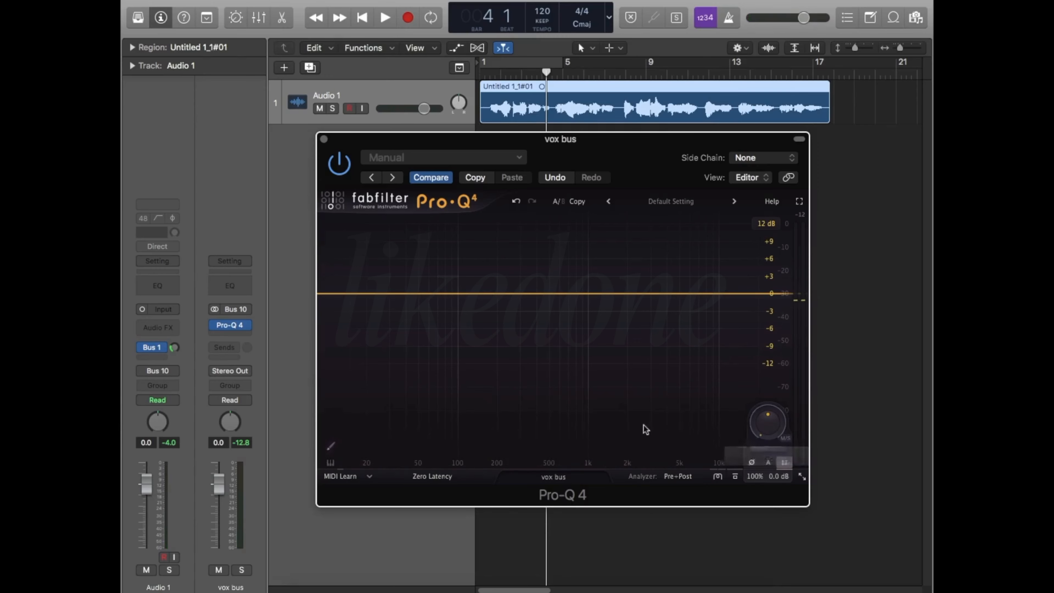
pyautogui.press('space')
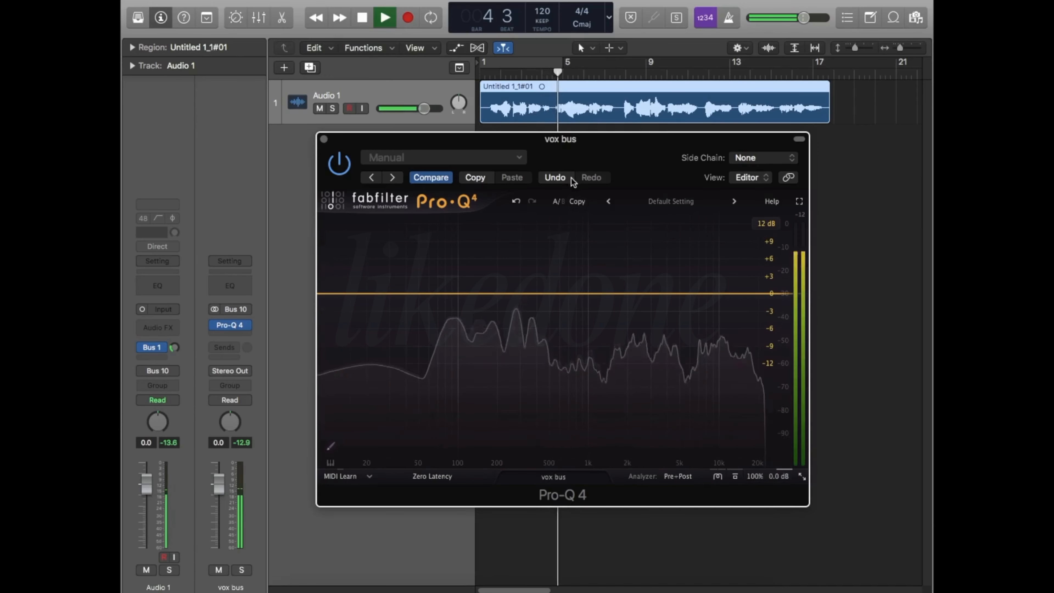
pyautogui.press('space')
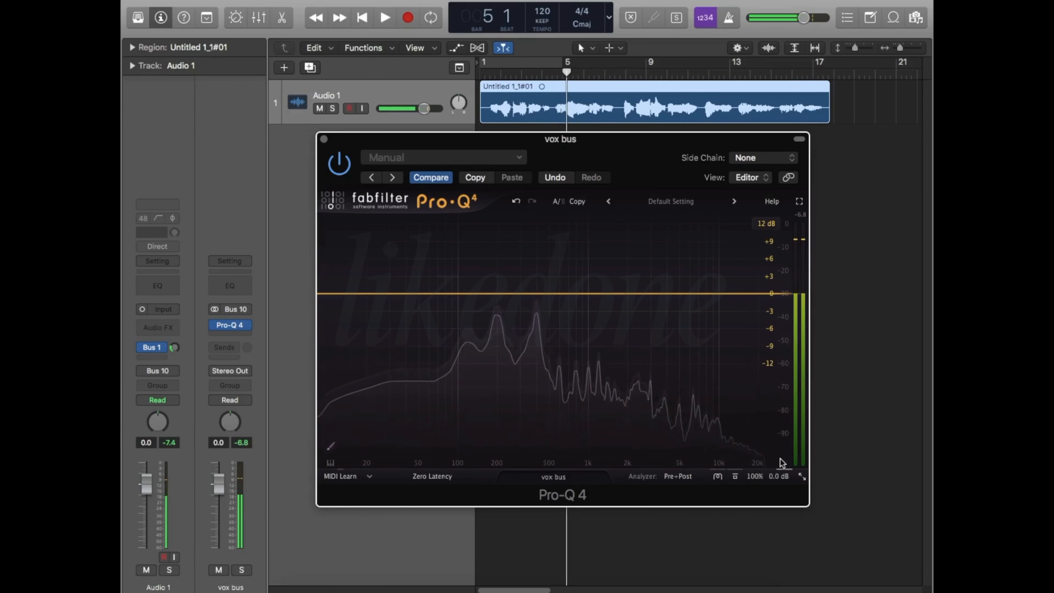
pyautogui.moveTo(767, 441)
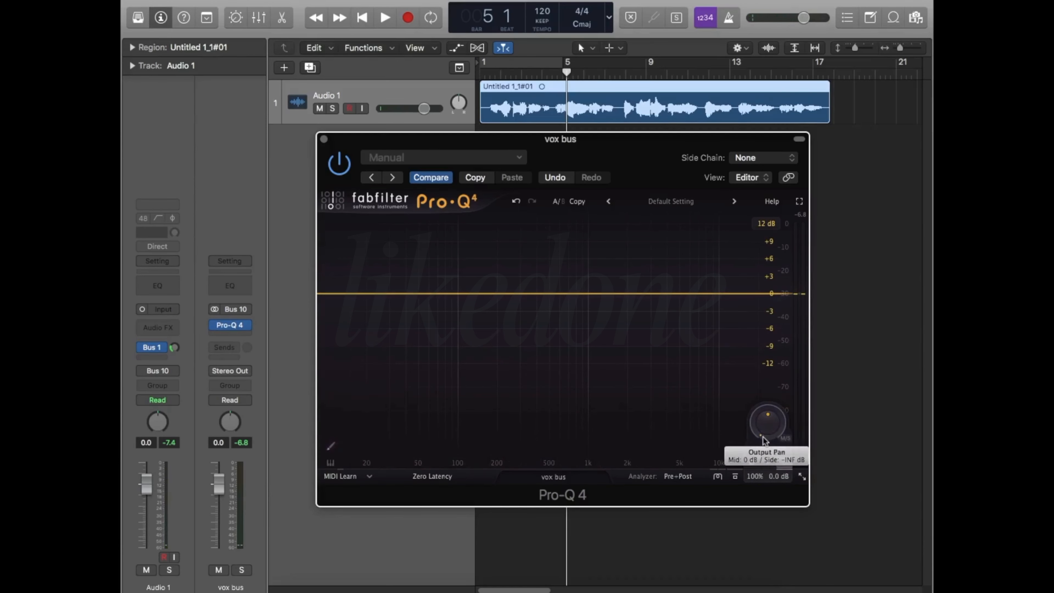
# Step: Set Pro-Q 4's output pan to Mid 0 dB / Side -2.91 dB, leaving the output level unchanged
pyautogui.moveTo(763, 441); pyautogui.dragTo(775, 475)
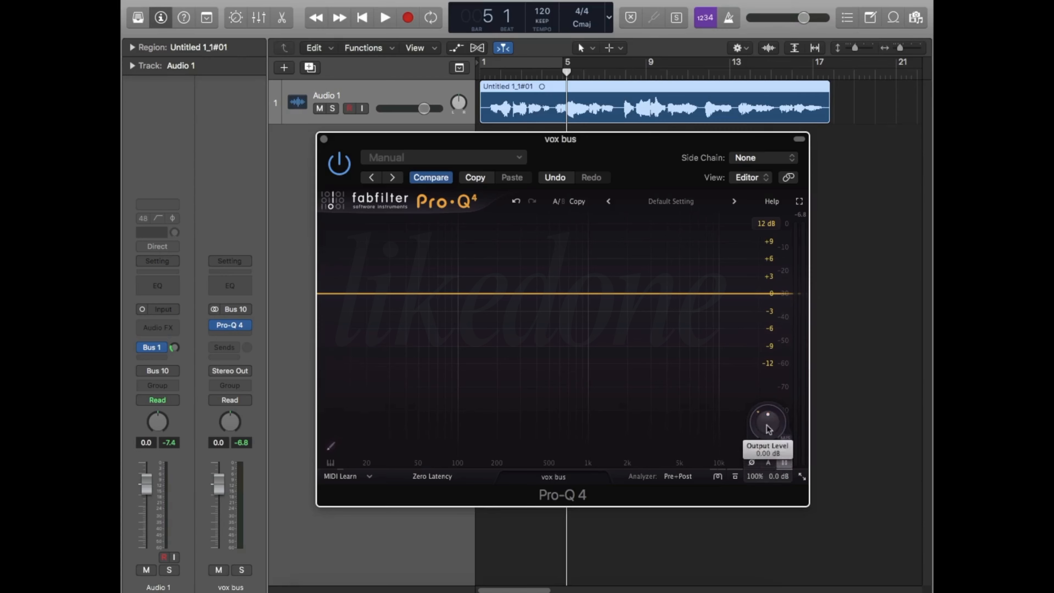
pyautogui.moveTo(769, 430)
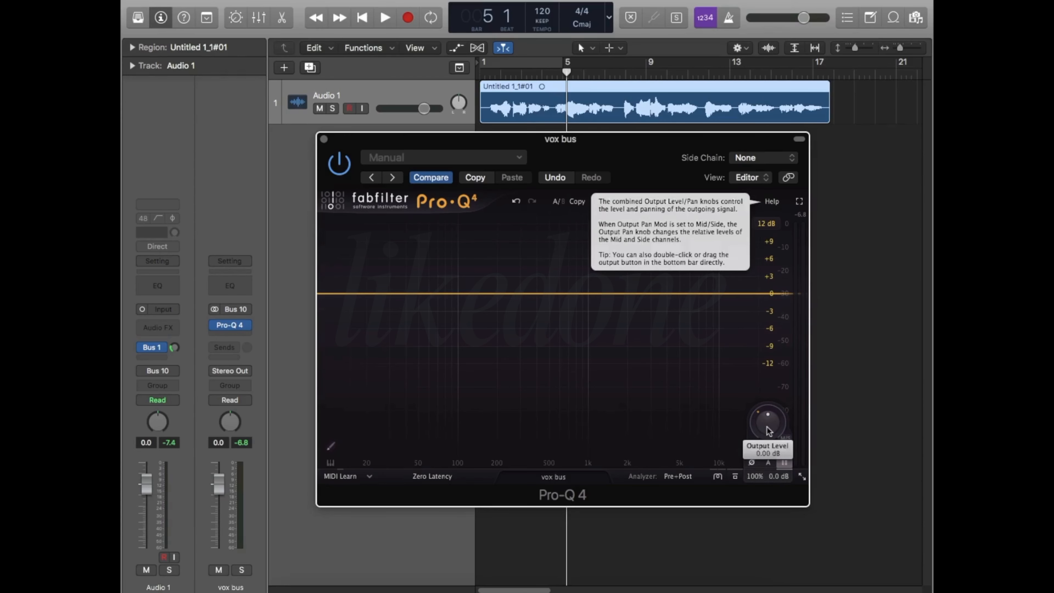
pyautogui.doubleClick(768, 430)
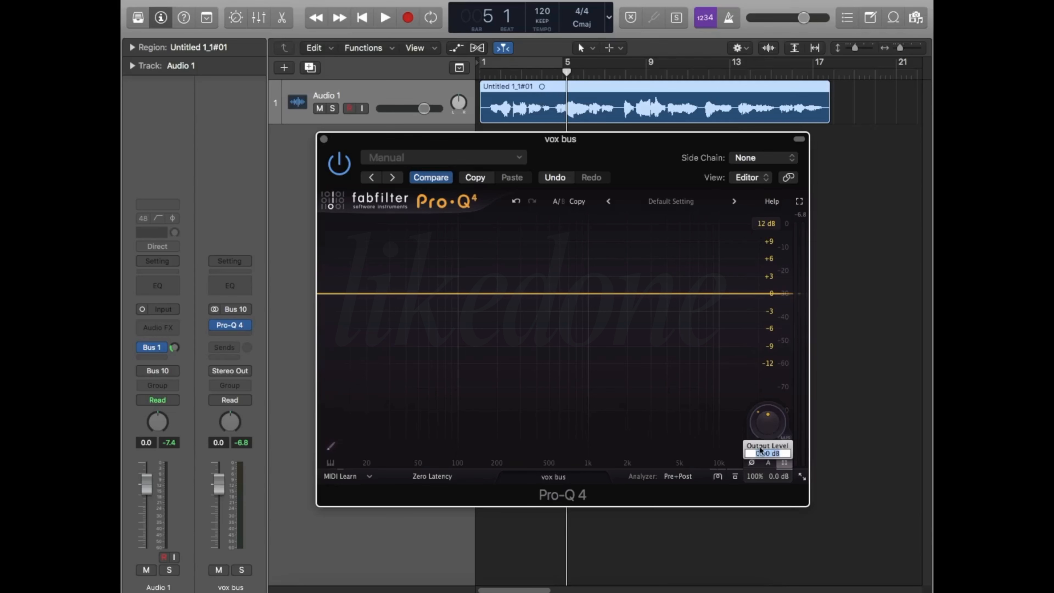
pyautogui.click(806, 428)
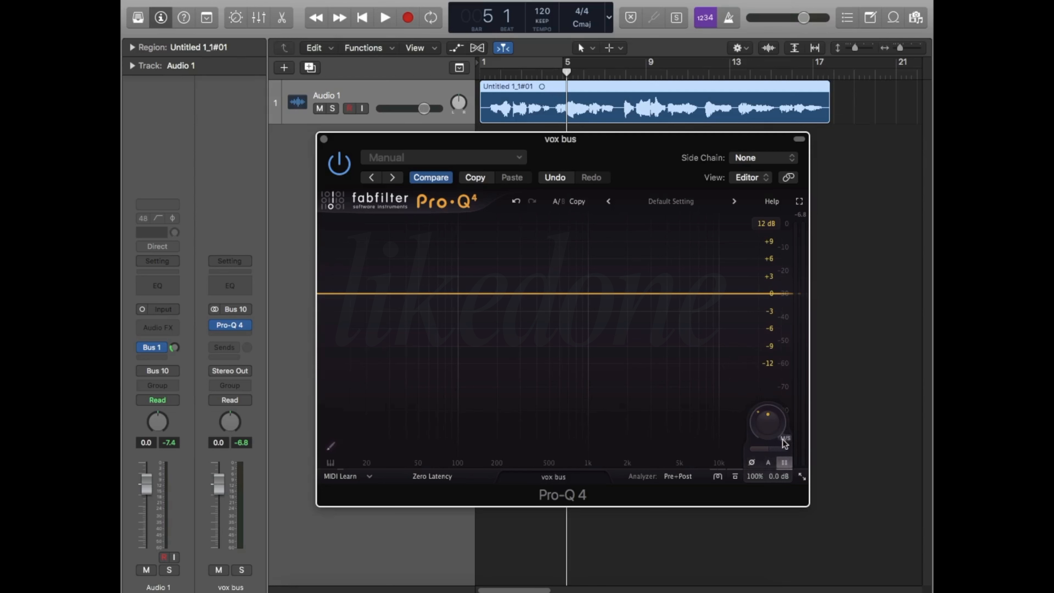
pyautogui.doubleClick(760, 419)
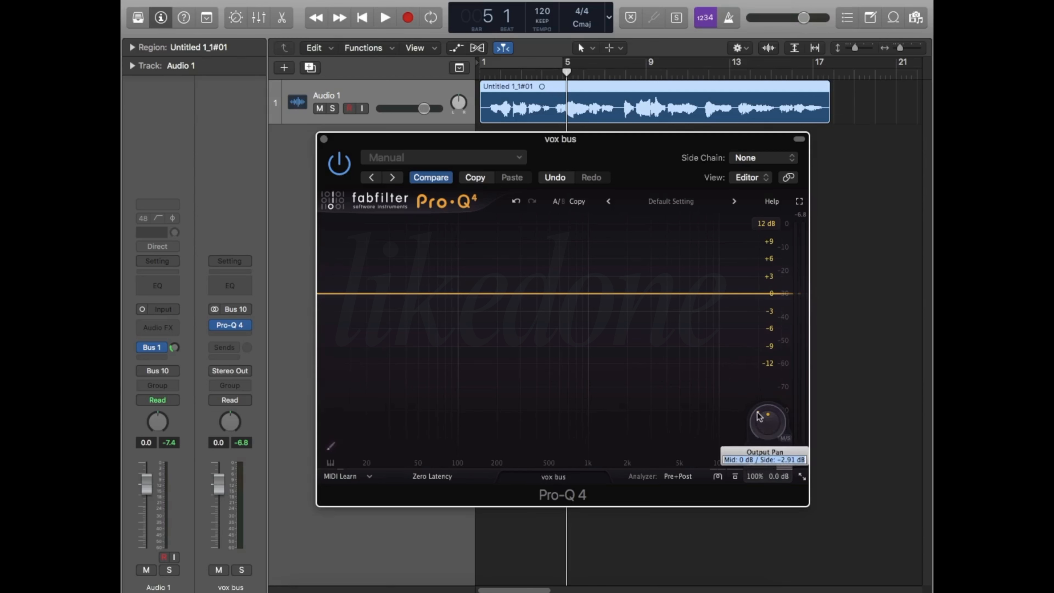
pyautogui.press('Return')
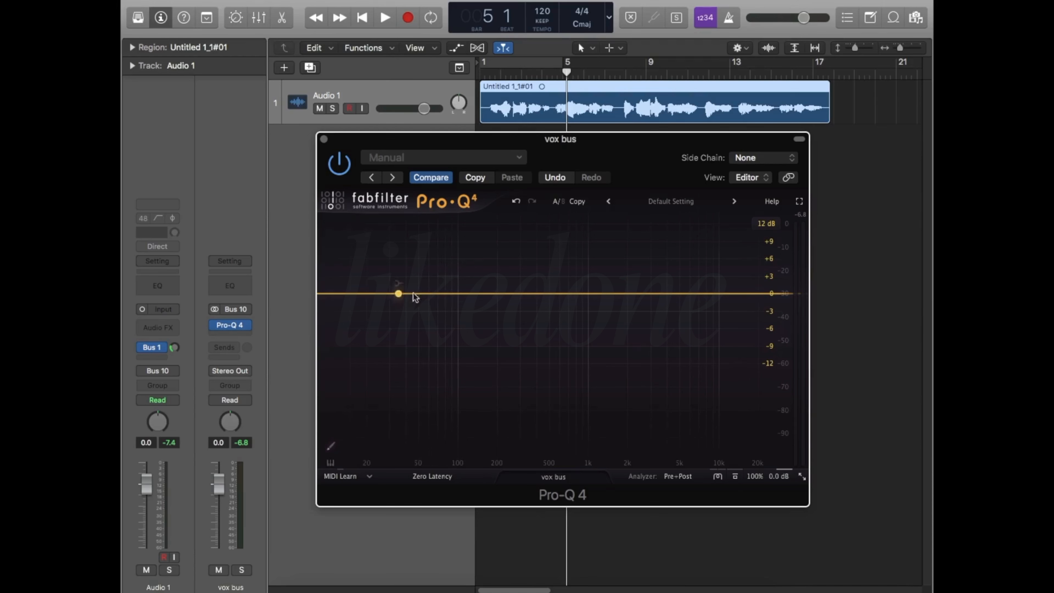
# Step: Add a 12 dB/oct Low Cut band at about 14 Hz in Pro-Q 4 and set it to process only the Side channel
pyautogui.click(346, 294)
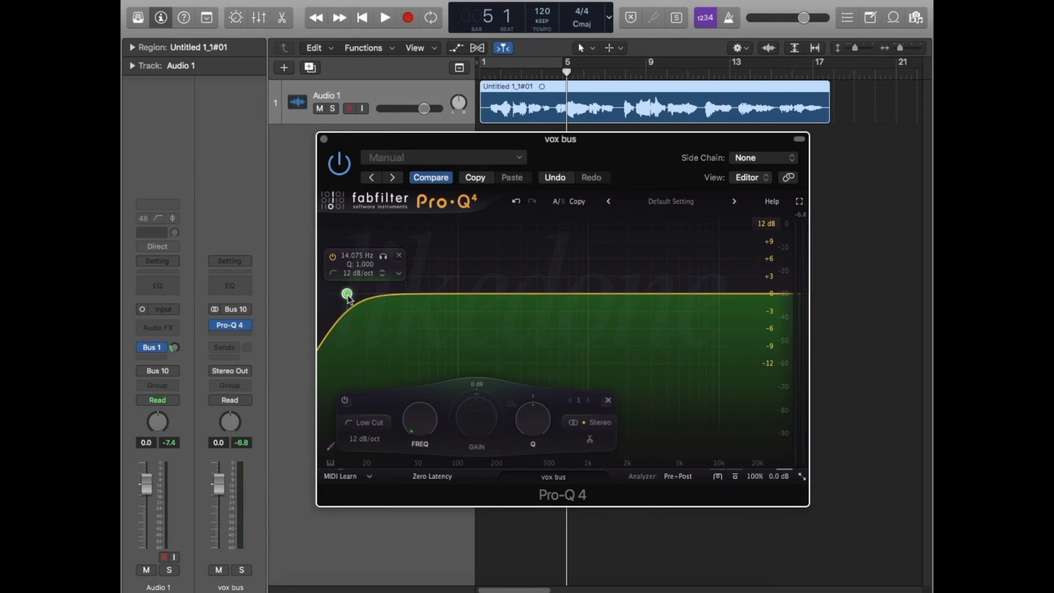
pyautogui.click(599, 423)
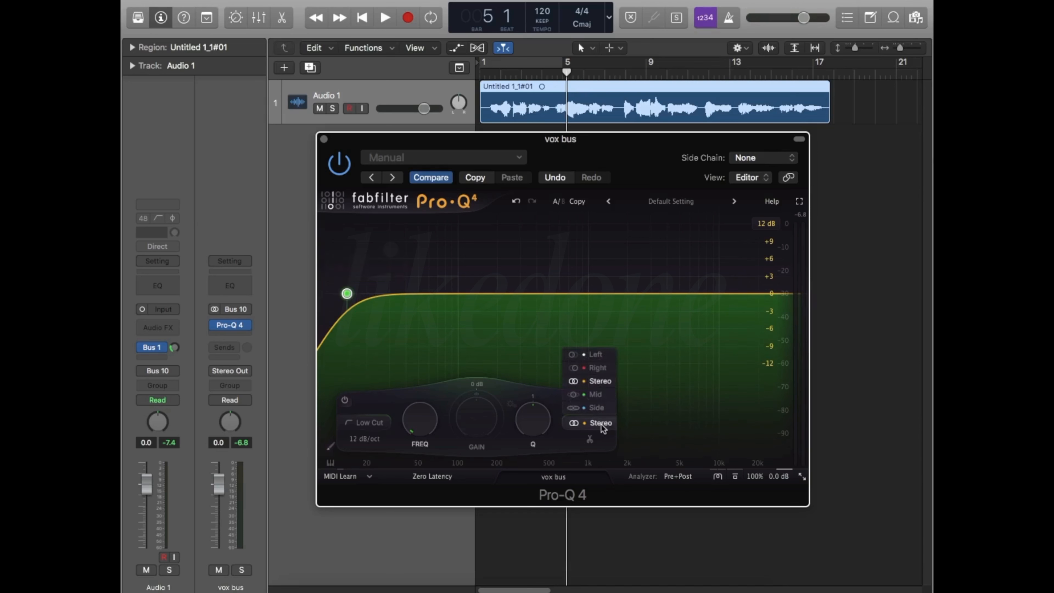
pyautogui.click(601, 409)
pyautogui.moveTo(353, 290)
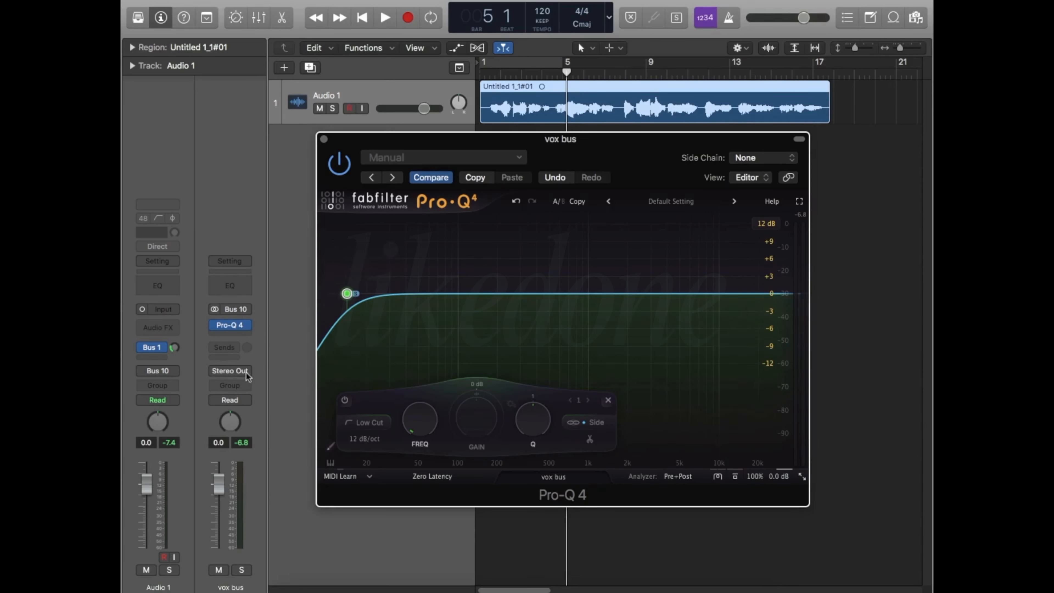
# Step: Show the mixer, open MSED on Stereo Out and mute its mid signal, keeping both plug-in windows in view
pyautogui.click(265, 19)
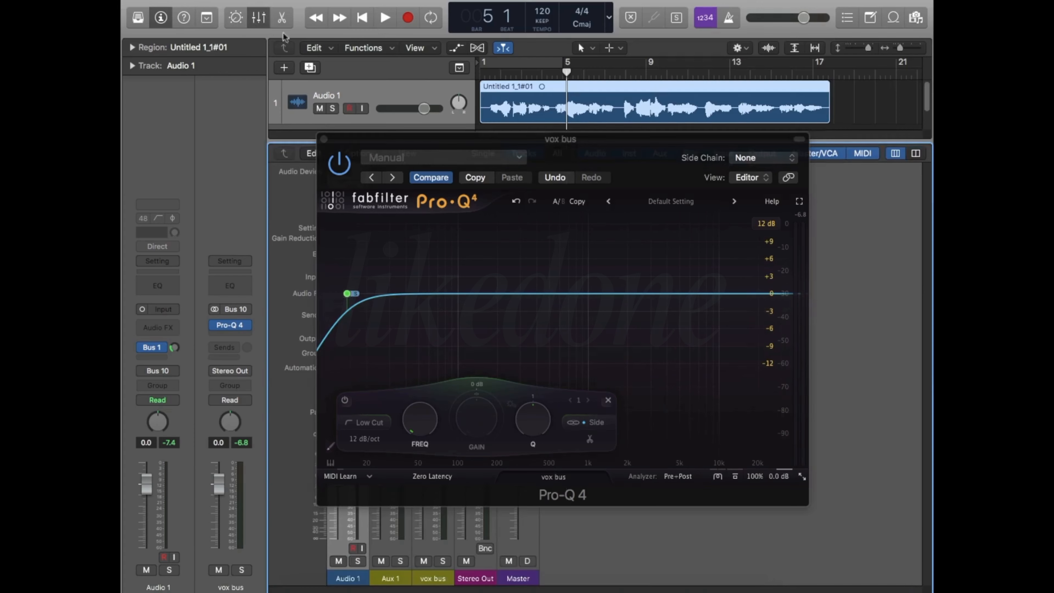
pyautogui.moveTo(715, 139); pyautogui.dragTo(741, 329)
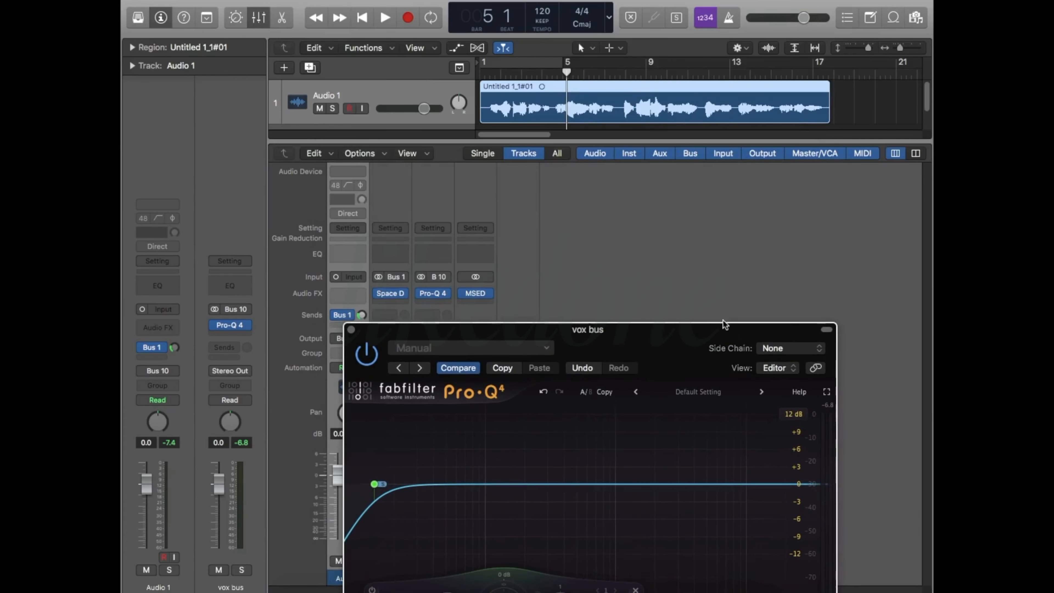
pyautogui.click(477, 293)
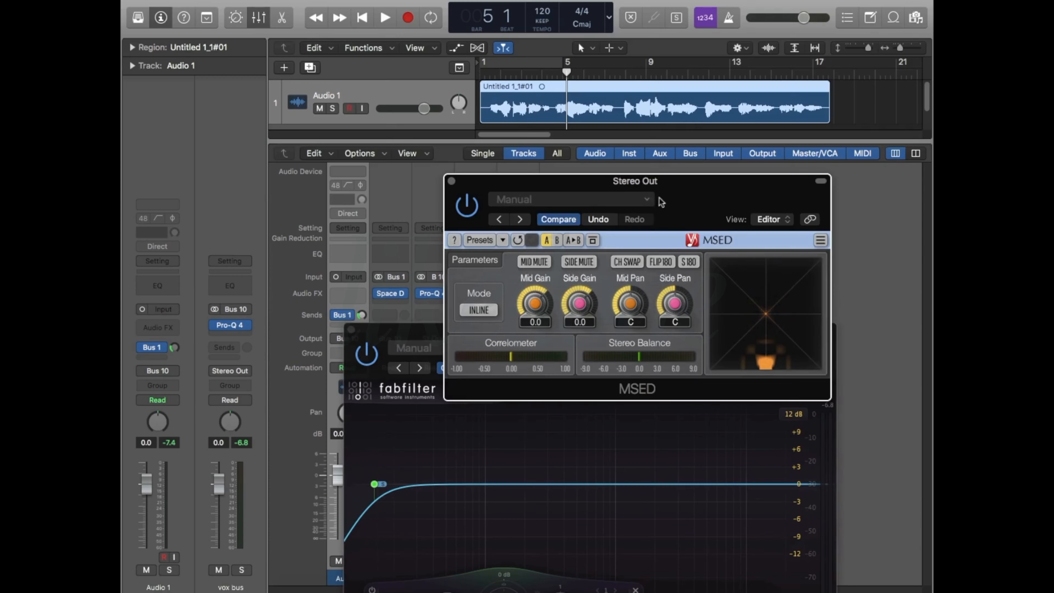
pyautogui.moveTo(659, 197); pyautogui.dragTo(654, 40)
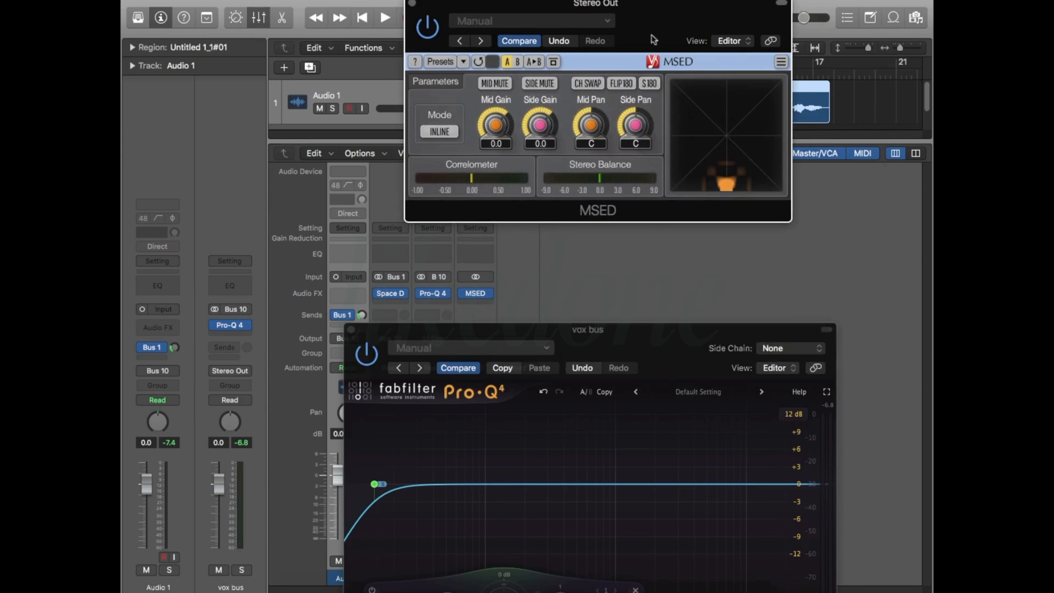
pyautogui.click(500, 86)
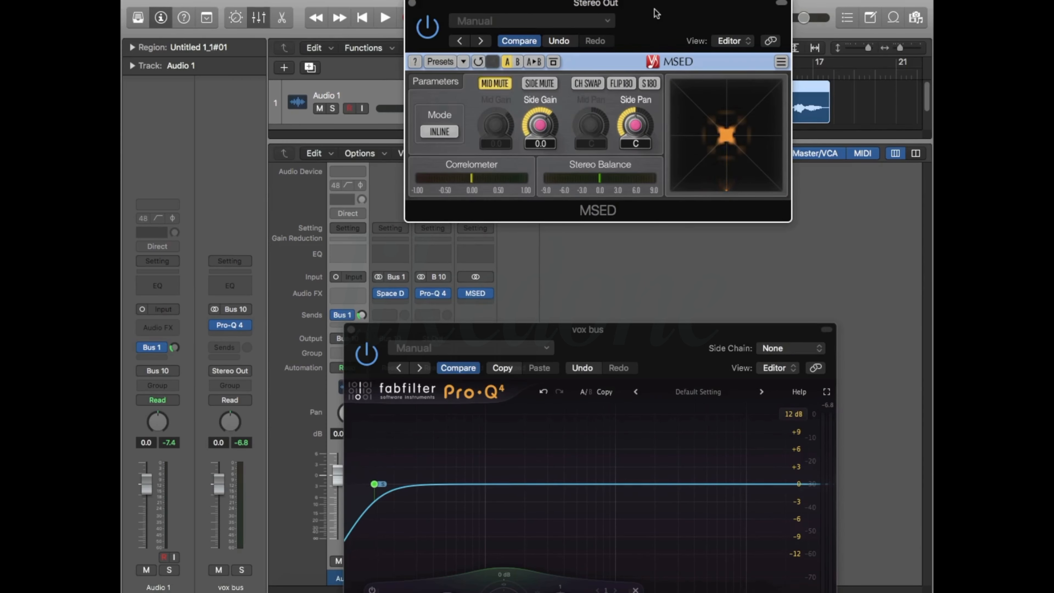
pyautogui.moveTo(657, 14); pyautogui.dragTo(802, 148)
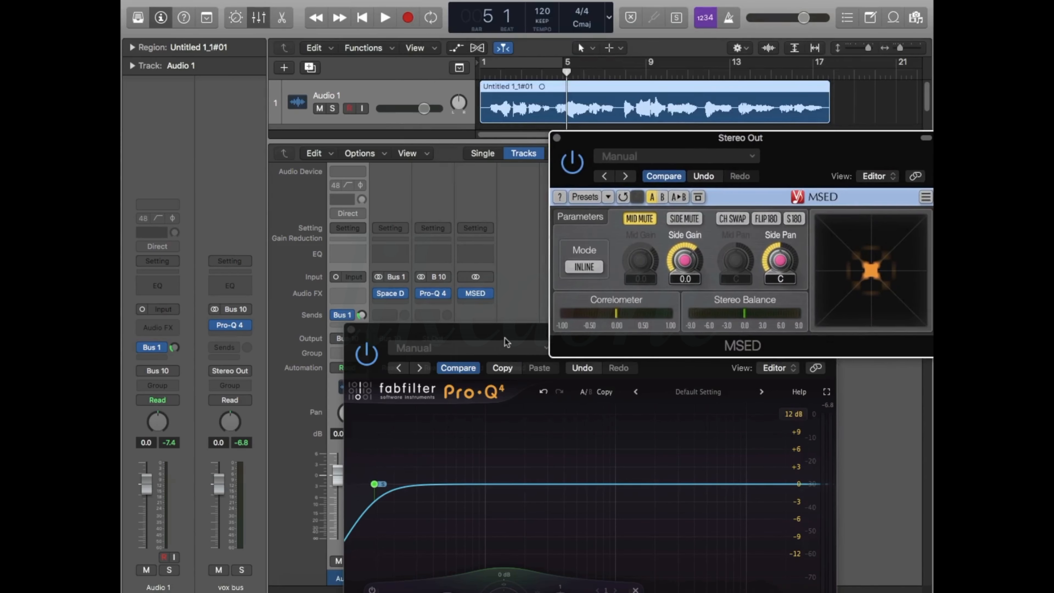
pyautogui.moveTo(504, 337); pyautogui.dragTo(397, 195)
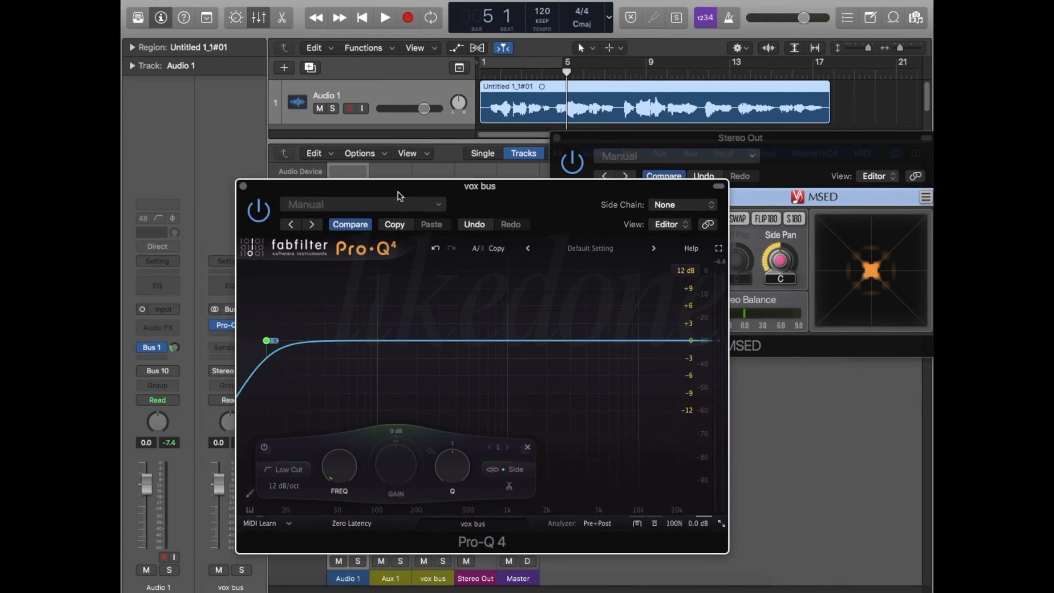
# Step: Play the vocal from near the start while raising the Side low cut to about 42 Hz
pyautogui.click(492, 75)
pyautogui.press('space')
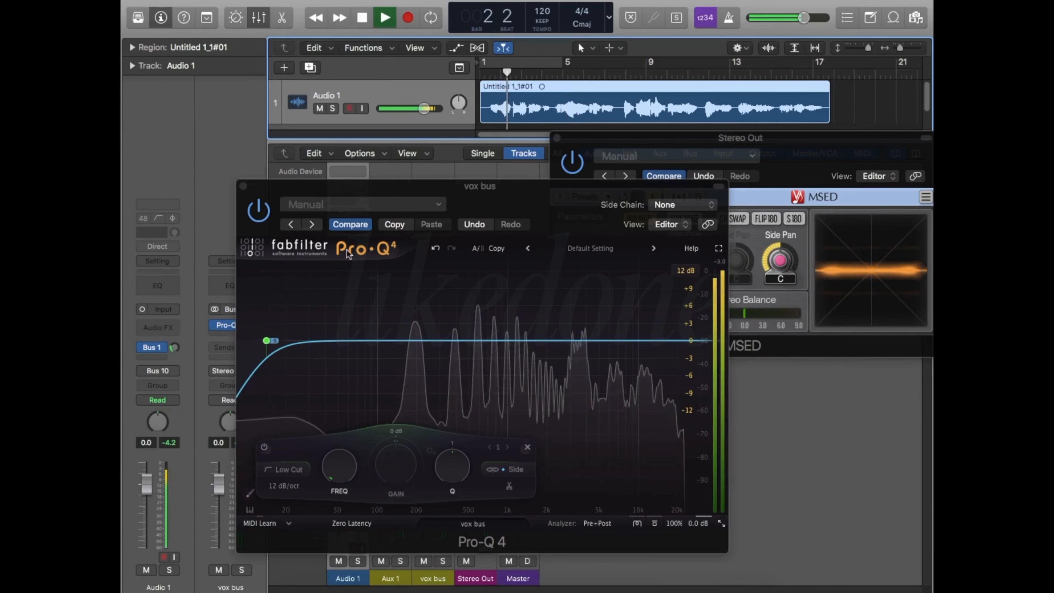
pyautogui.moveTo(274, 339); pyautogui.dragTo(330, 349)
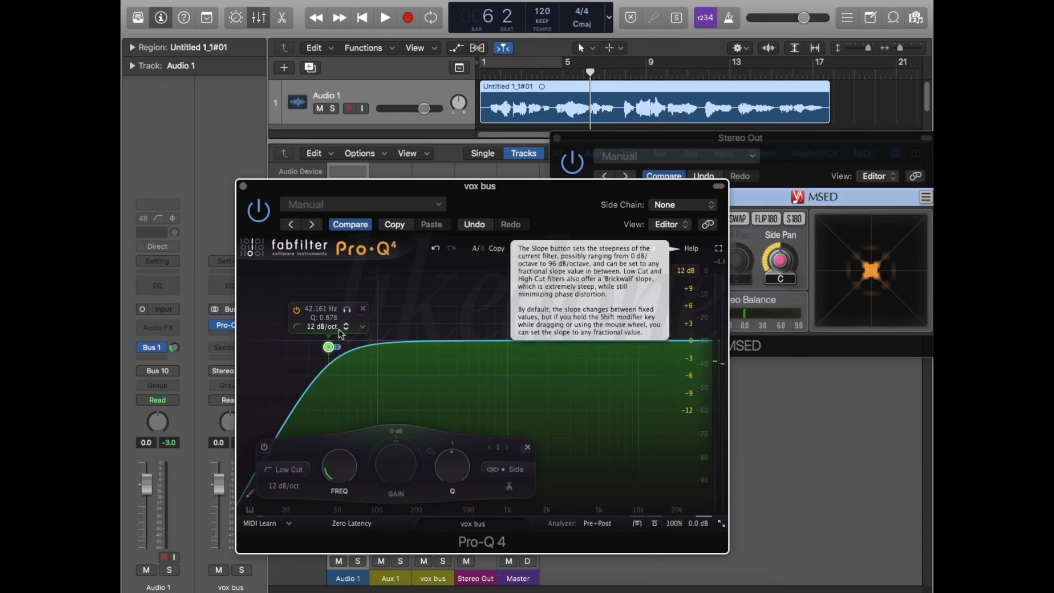
# Step: Unmute the mid signal and mute the side signal in MSED on Stereo Out
pyautogui.click(798, 158)
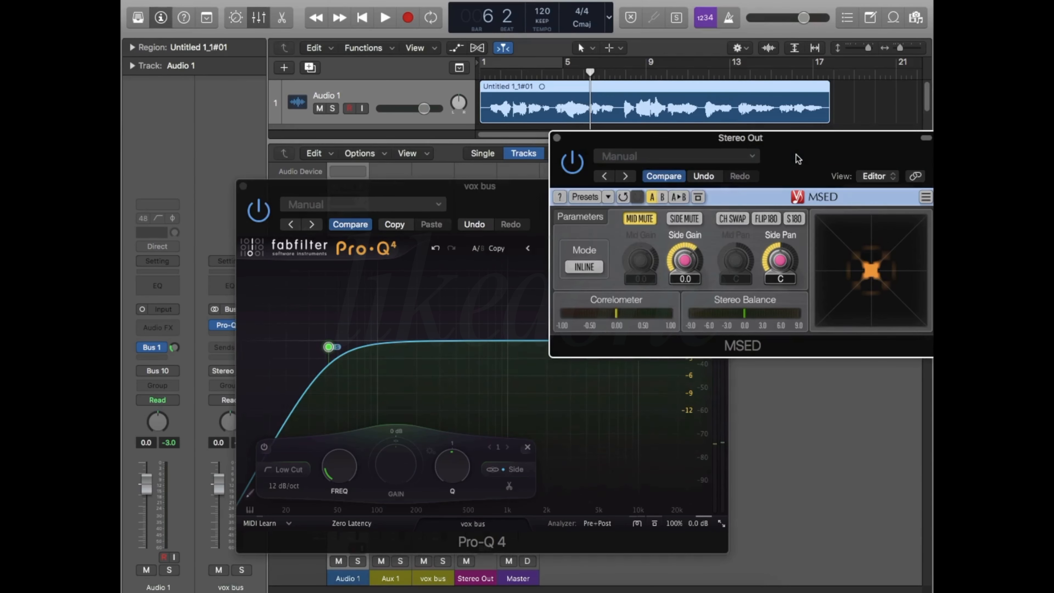
pyautogui.click(641, 220)
pyautogui.click(691, 218)
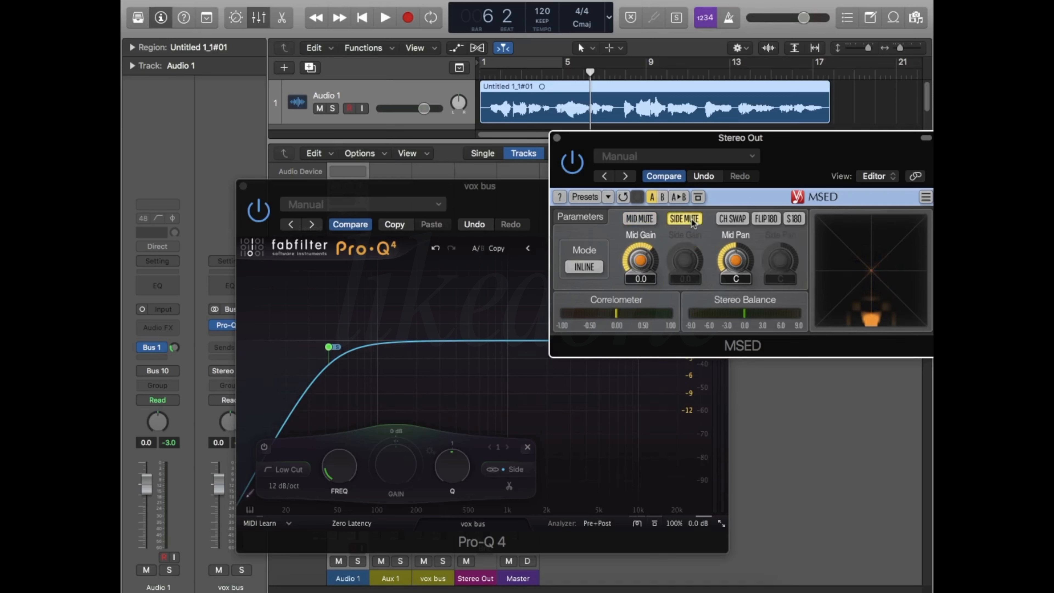
# Step: Play the vocal from around bar 4 while raising the Side low cut to about 355 Hz
pyautogui.click(535, 73)
pyautogui.moveTo(329, 348)
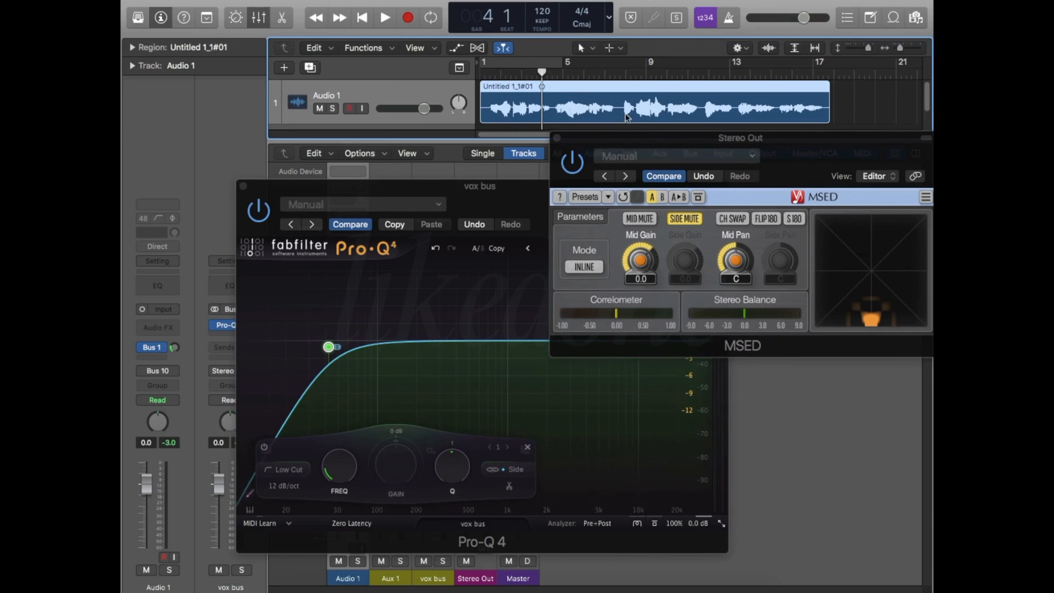
pyautogui.press('space')
pyautogui.moveTo(329, 348); pyautogui.dragTo(451, 346)
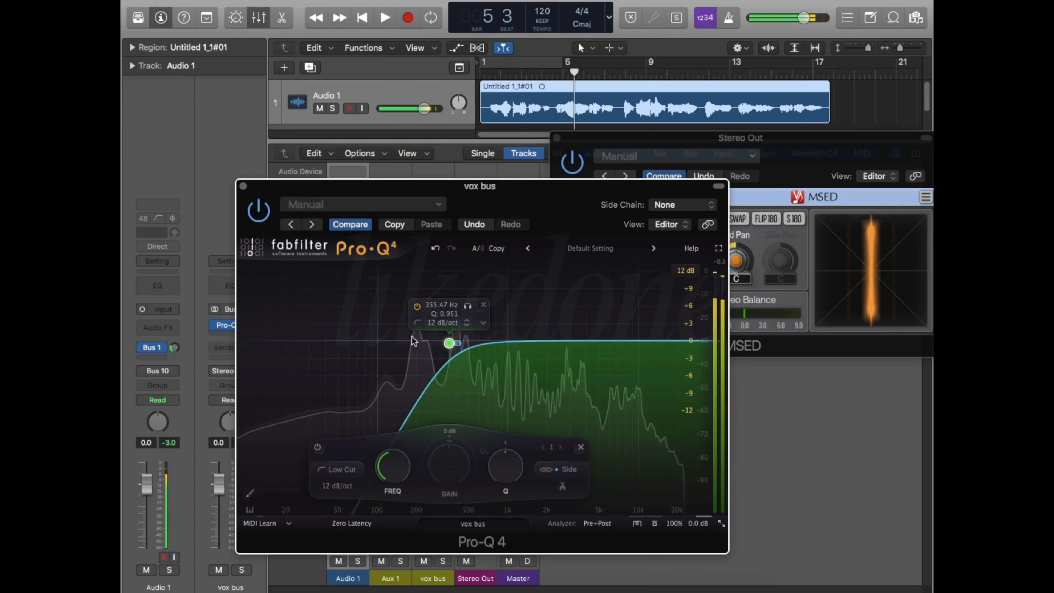
pyautogui.press('space')
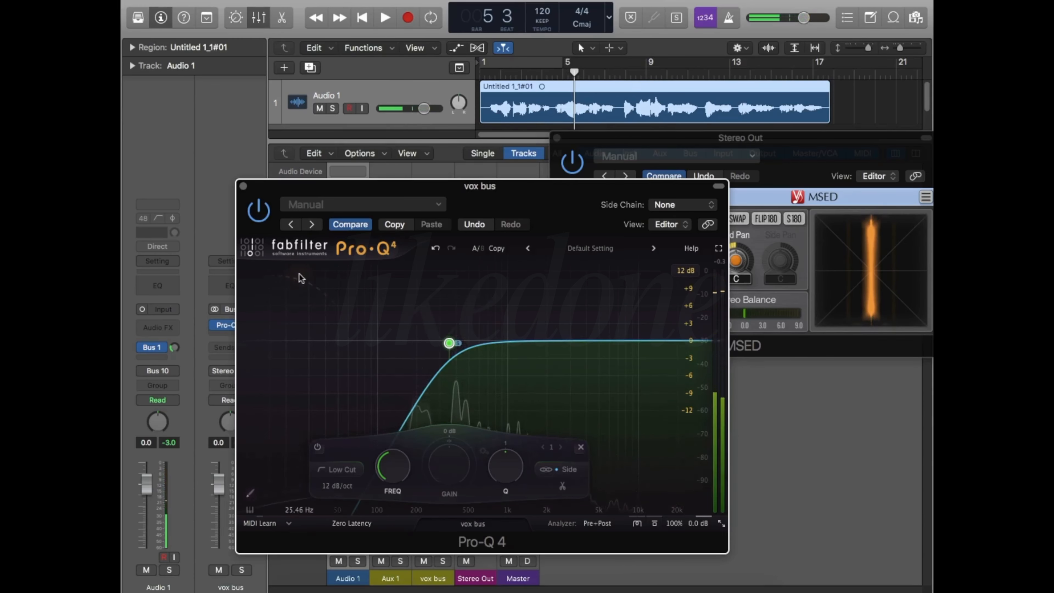
pyautogui.moveTo(448, 343)
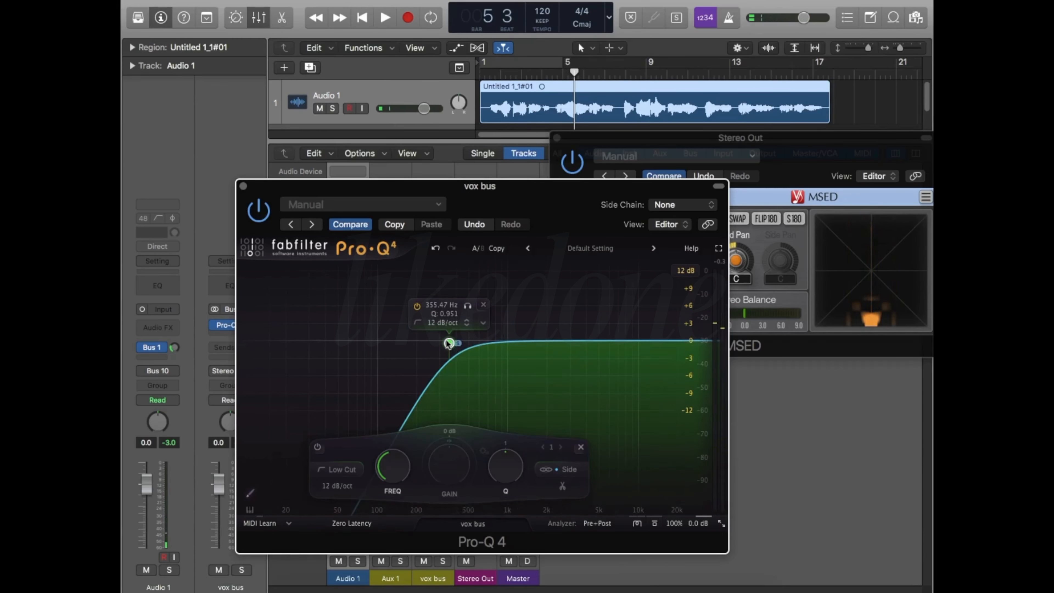
# Step: Unmute the side signal in MSED on Stereo Out so both mid and side pass through
pyautogui.click(579, 145)
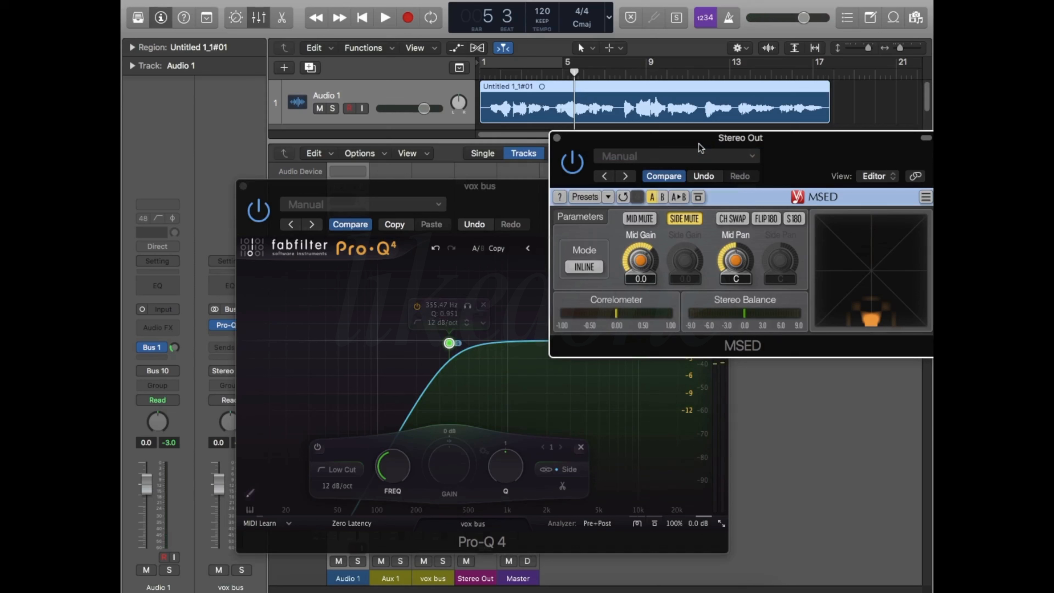
pyautogui.click(685, 218)
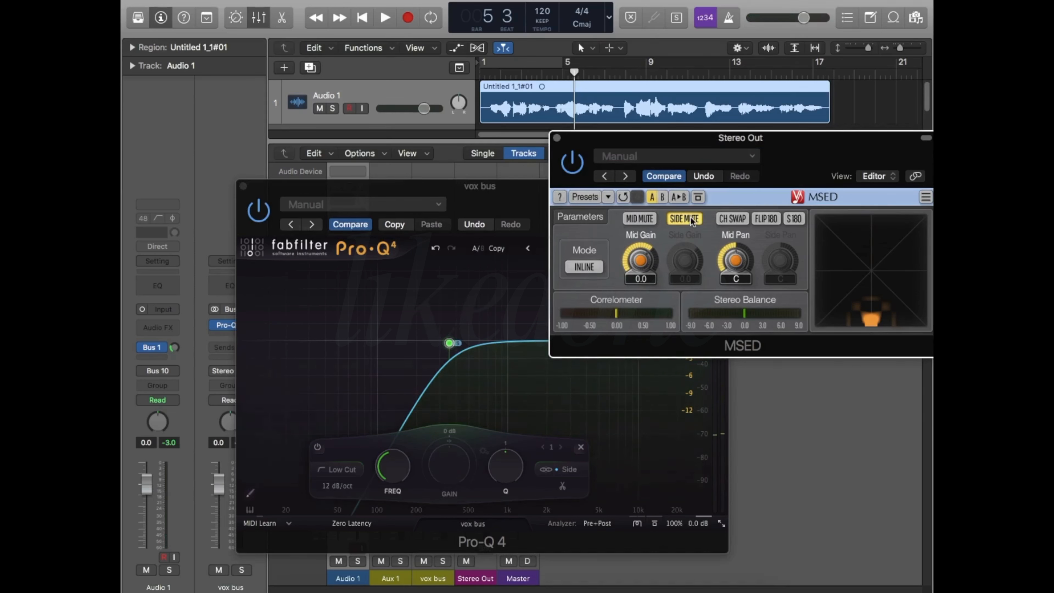
pyautogui.click(690, 217)
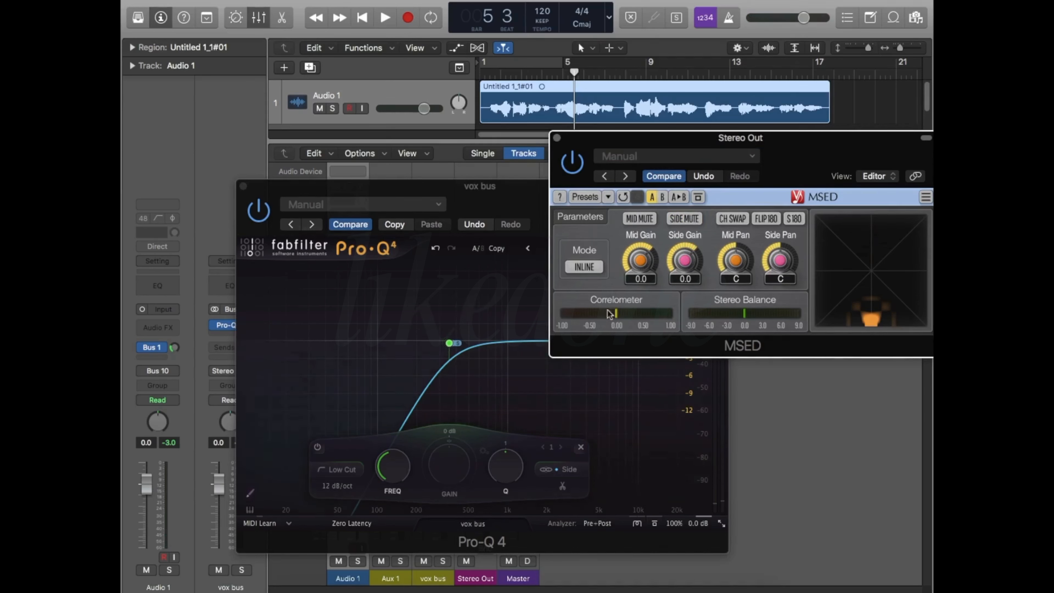
pyautogui.click(523, 200)
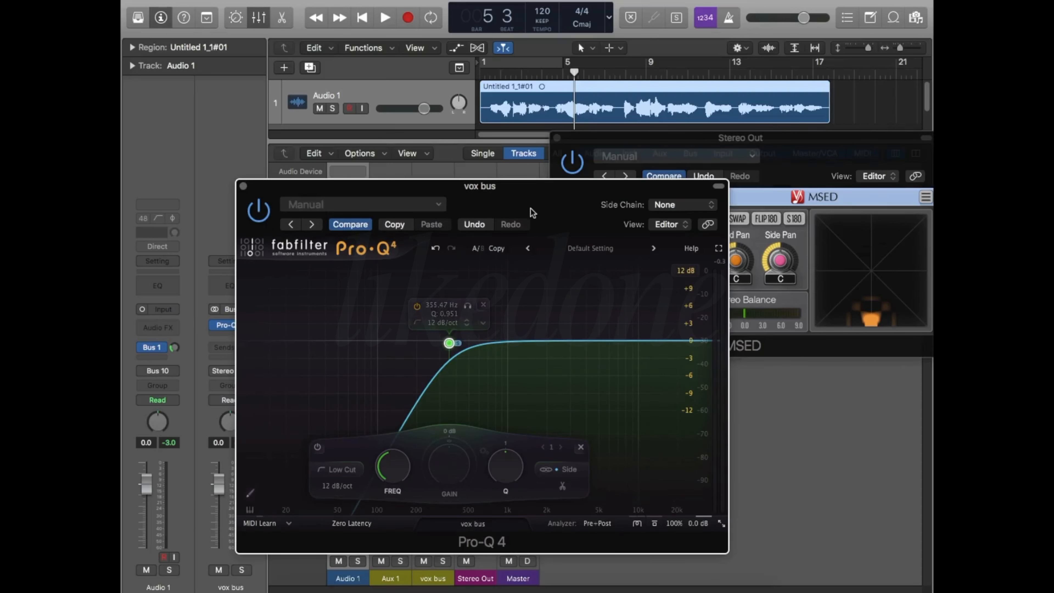
pyautogui.click(671, 139)
pyautogui.click(640, 218)
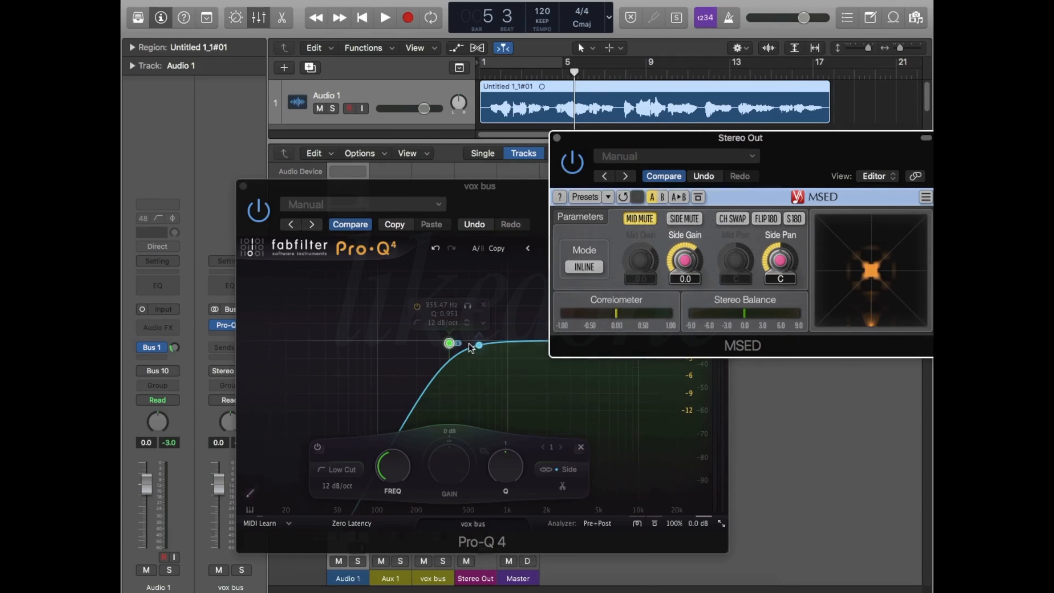
pyautogui.click(641, 219)
# Step: Lower the Side low cut on the vox bus to about 28.5 Hz and mute the mid signal in MSED
pyautogui.click(530, 197)
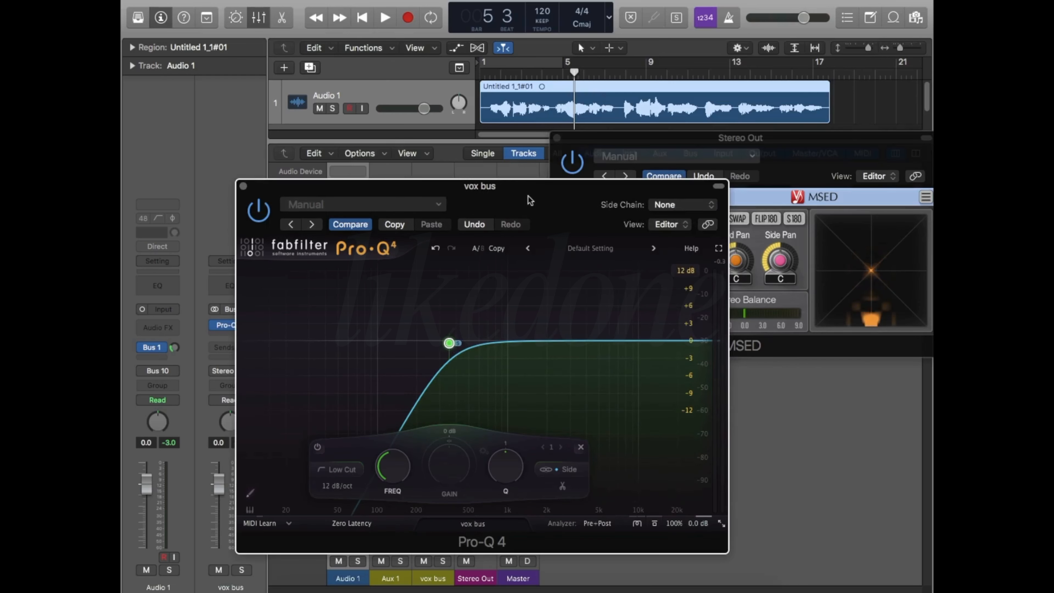
pyautogui.moveTo(450, 343); pyautogui.dragTo(306, 344)
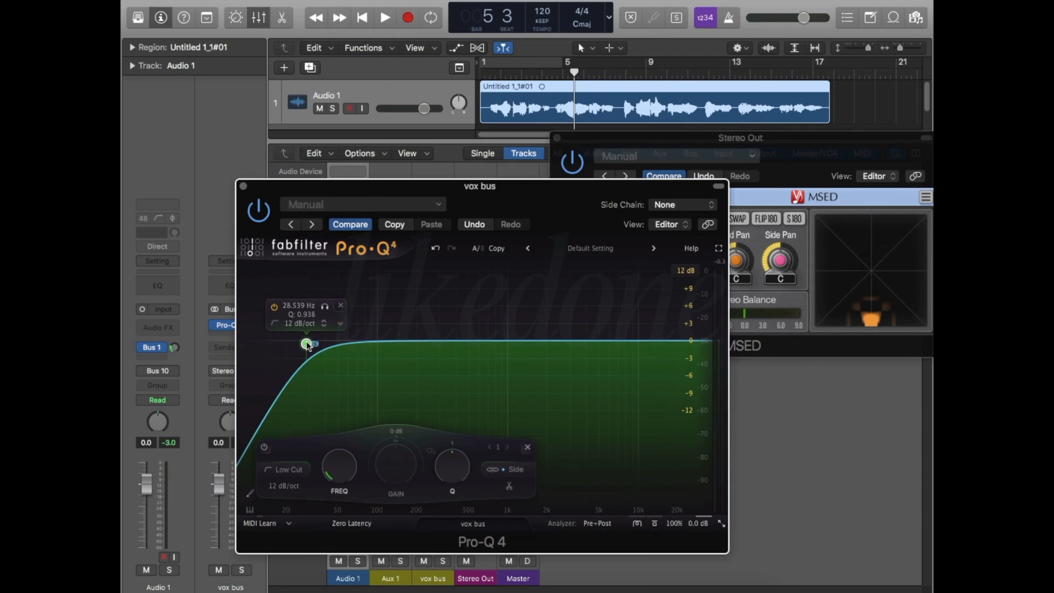
pyautogui.click(790, 145)
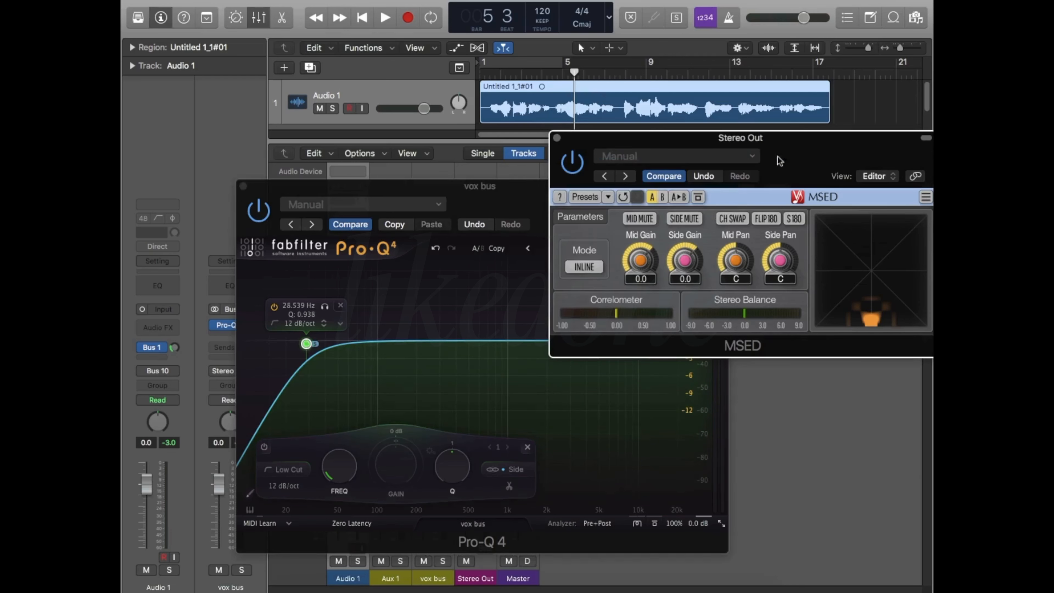
pyautogui.click(685, 219)
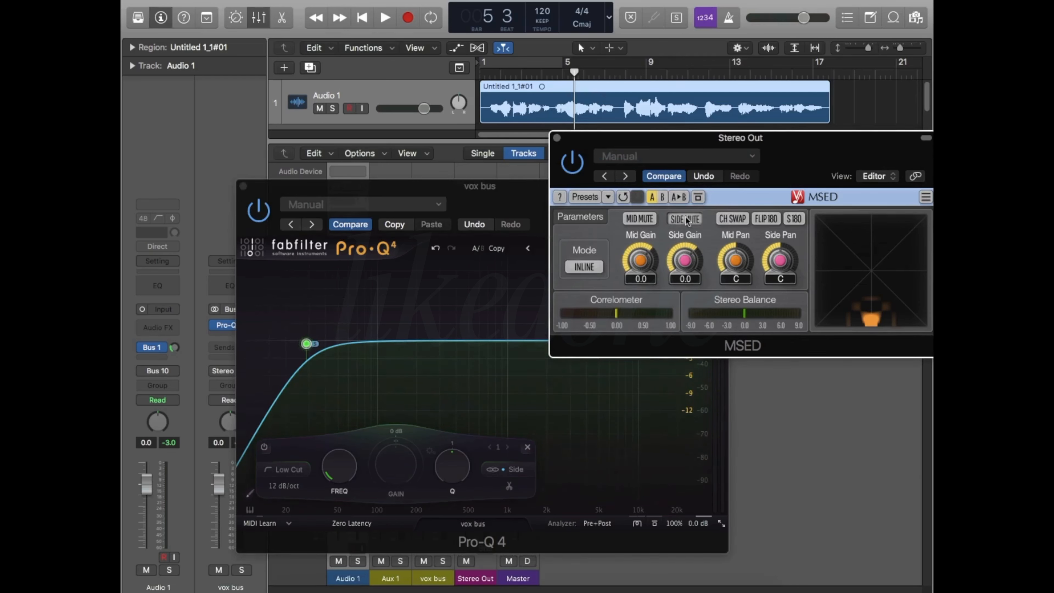
pyautogui.click(685, 219)
pyautogui.click(640, 219)
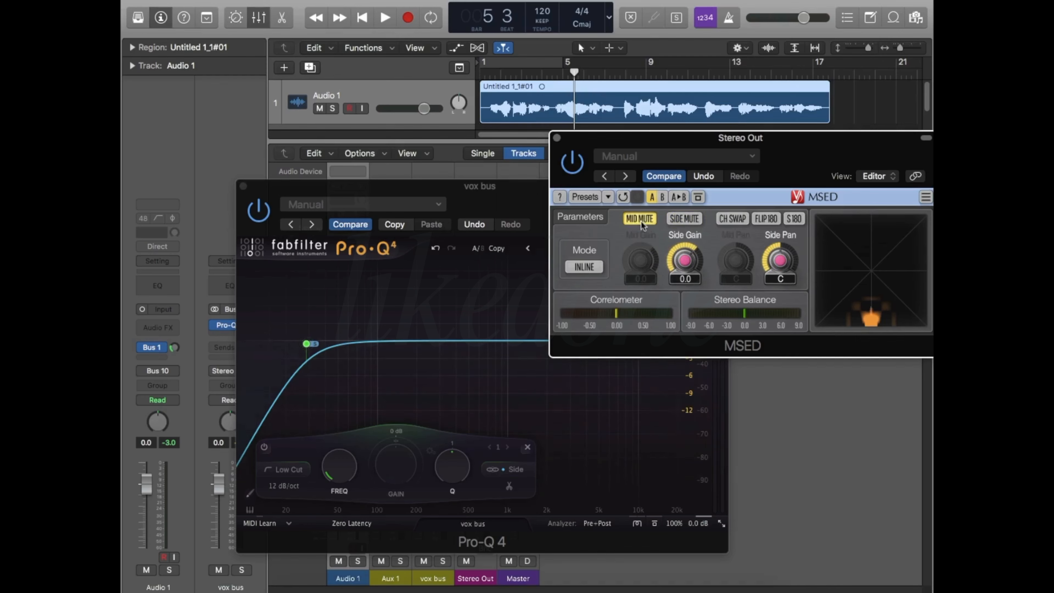
# Step: Play the vocal from bar 2 while raising the Side low cut to about 328 Hz, and stop playback
pyautogui.click(501, 79)
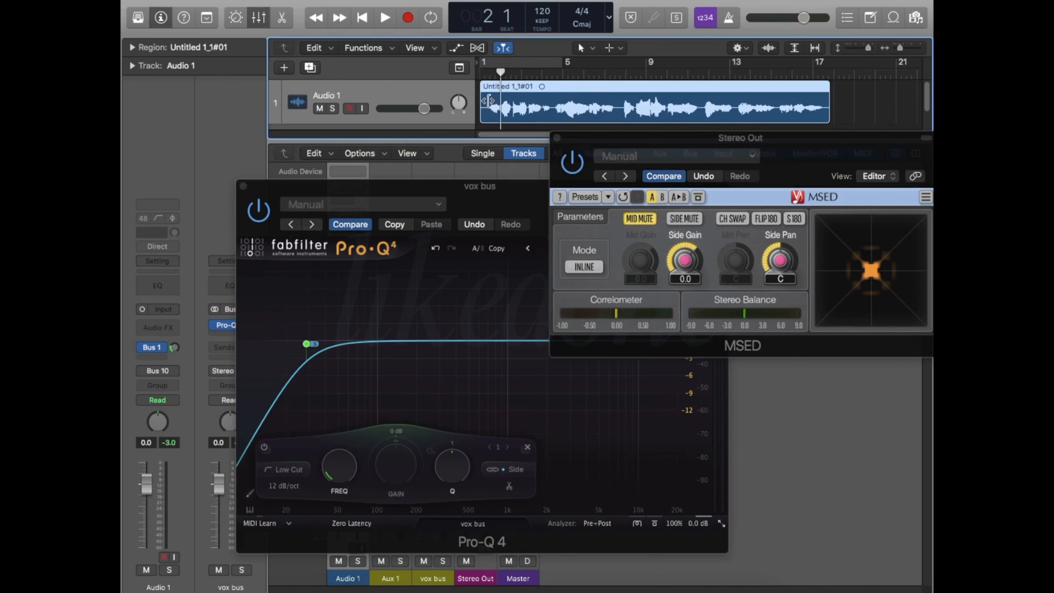
pyautogui.press('space')
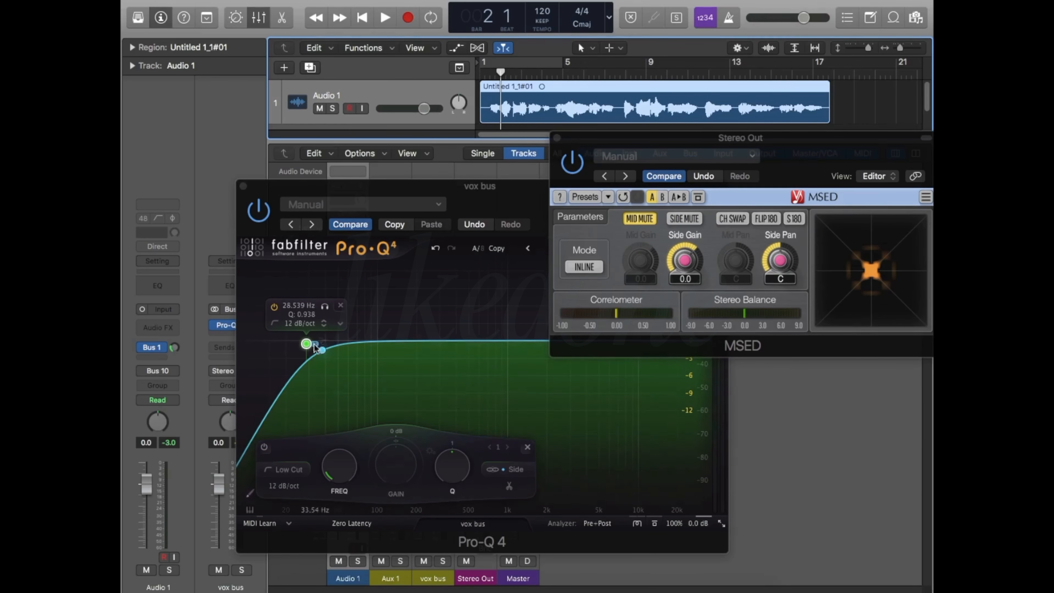
pyautogui.moveTo(307, 345); pyautogui.dragTo(446, 344)
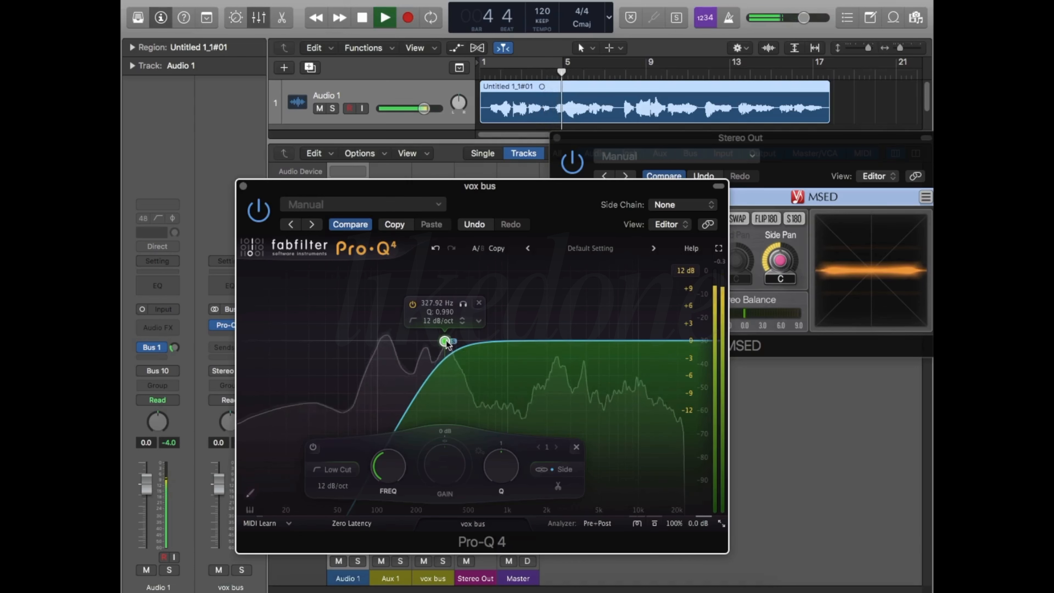
pyautogui.press('space')
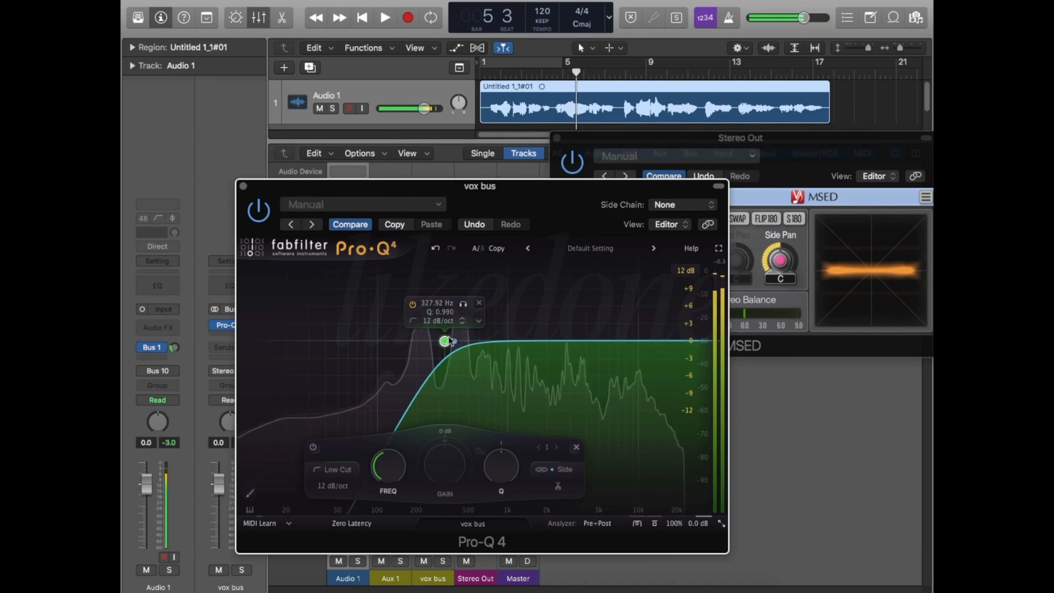
# Step: Unmute the mid signal in MSED and play the vocal from near the start, toggling the vox bus EQ's bypass to compare
pyautogui.click(652, 145)
pyautogui.click(643, 221)
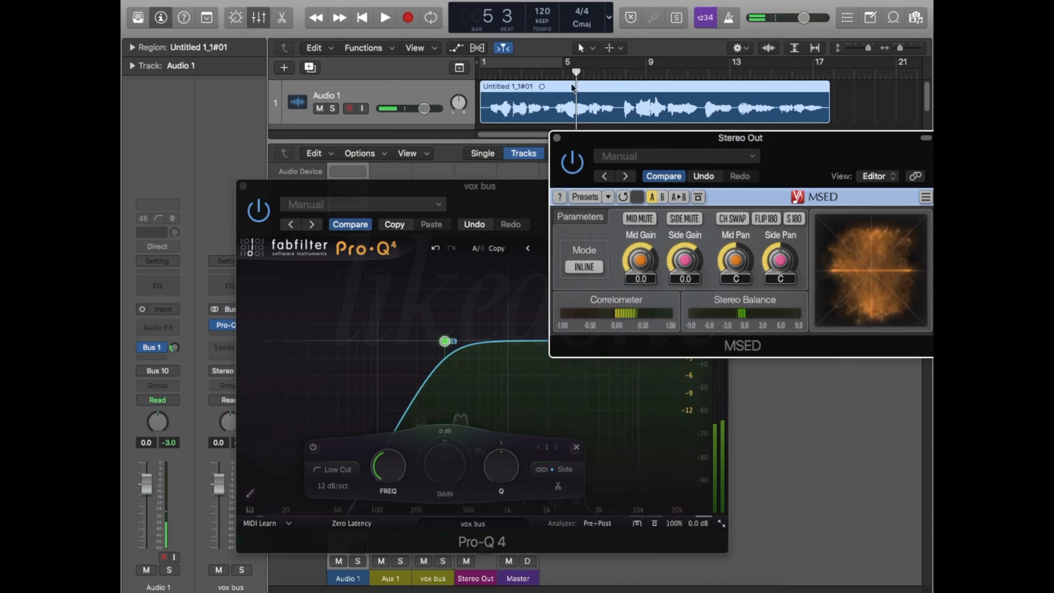
pyautogui.click(489, 76)
pyautogui.click(495, 77)
pyautogui.press('space')
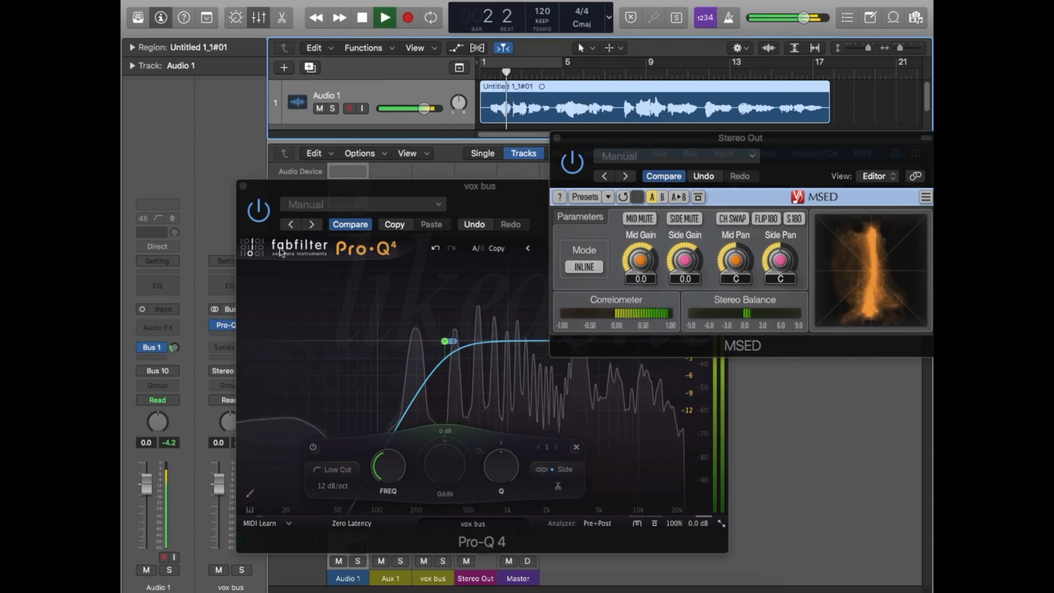
pyautogui.click(257, 213)
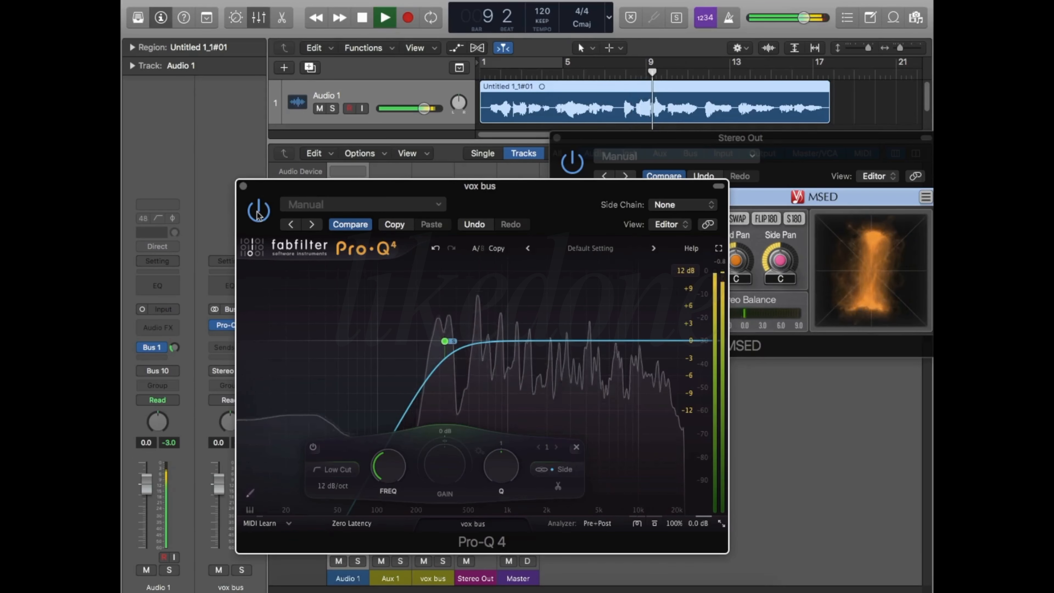
pyautogui.press('space')
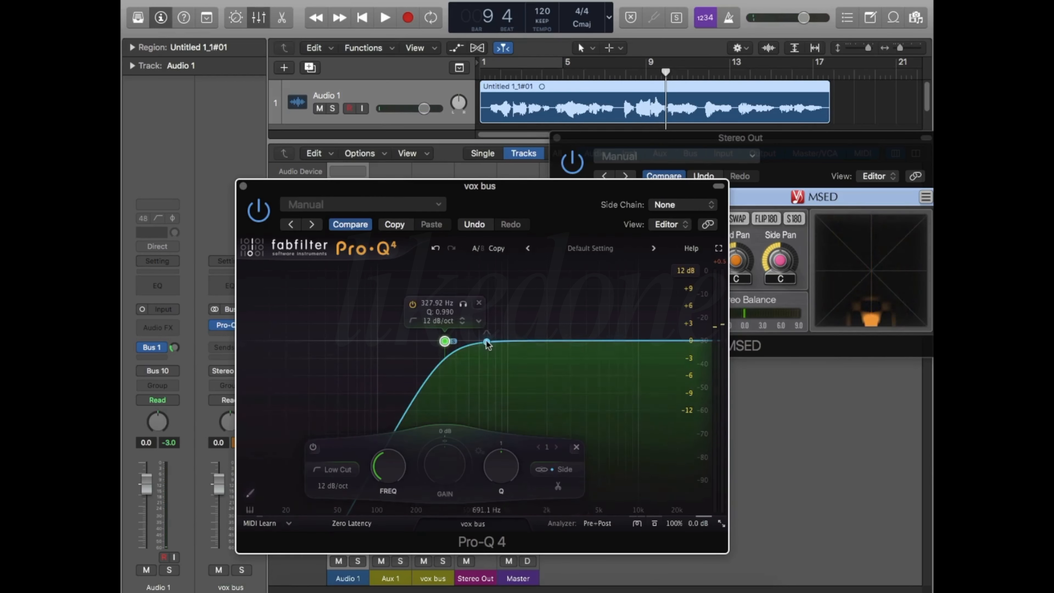
# Step: Add a Side bell cut of about 3 dB just below 1 kHz and a Side bell boost of about 7.9 dB at 6560 Hz
pyautogui.moveTo(487, 341)
pyautogui.mouseDown()
pyautogui.moveTo(497, 290)
pyautogui.moveTo(499, 357)
pyautogui.mouseUp()
pyautogui.click(604, 336)
pyautogui.moveTo(606, 337); pyautogui.dragTo(615, 299)
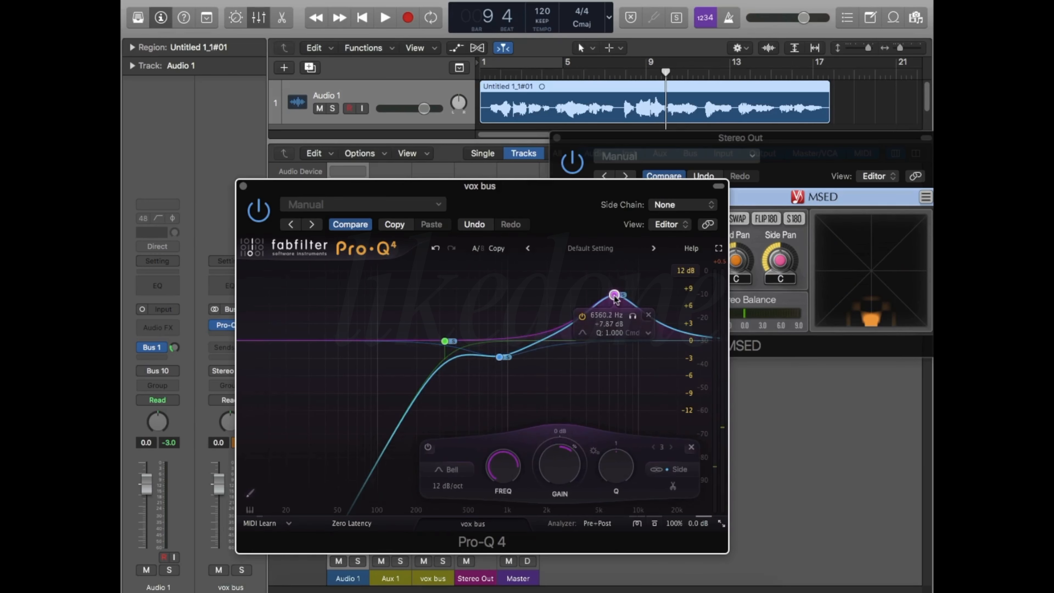
pyautogui.moveTo(502, 351)
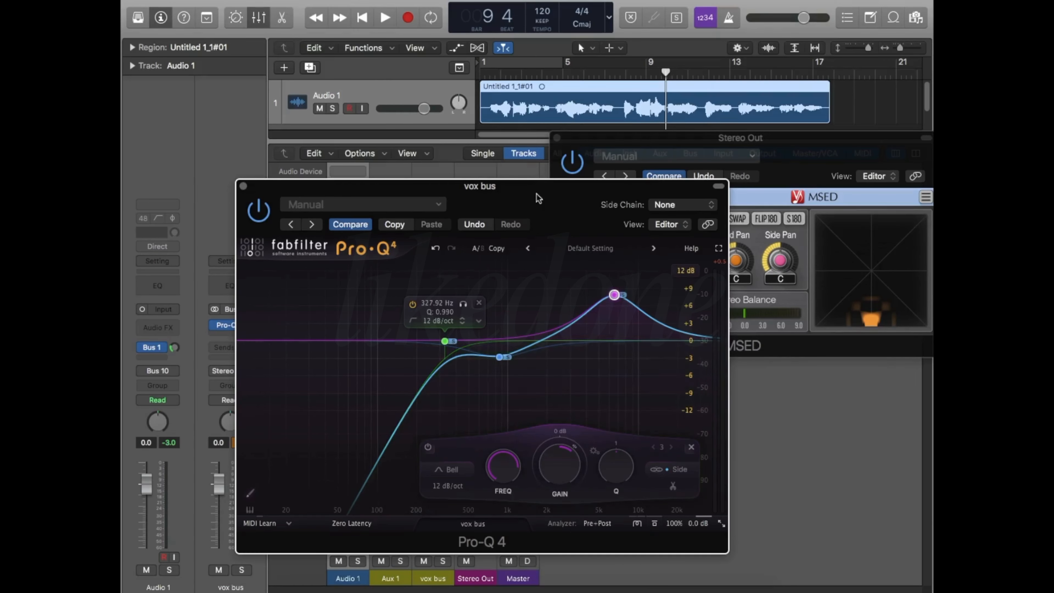
# Step: Show the Aux 1 reverb channel and insert a stereo Pro-Q 4 after Space Designer
pyautogui.moveTo(536, 195); pyautogui.dragTo(644, 53)
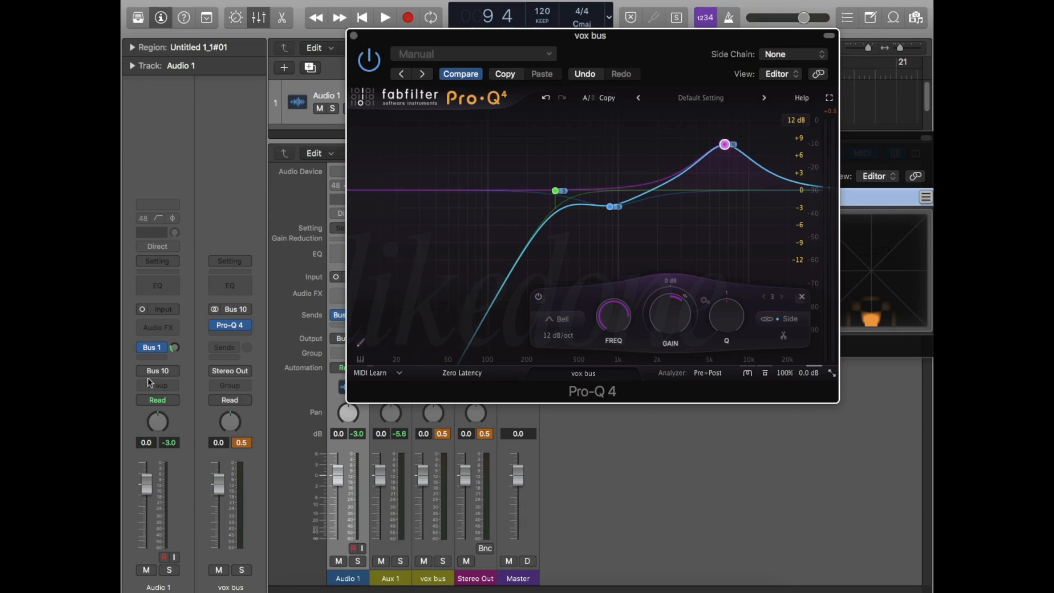
pyautogui.click(175, 350)
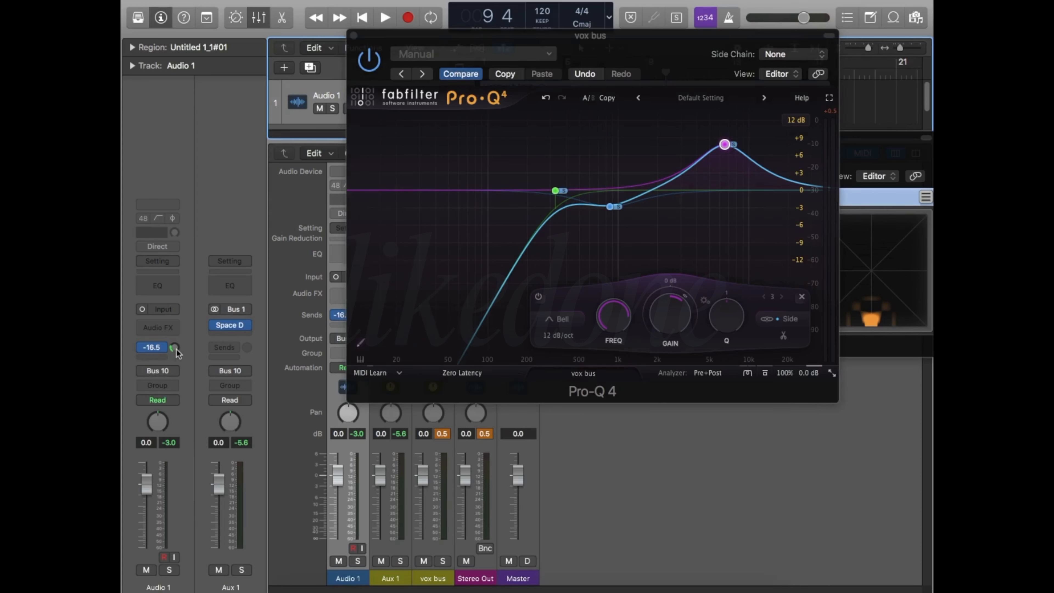
pyautogui.click(234, 334)
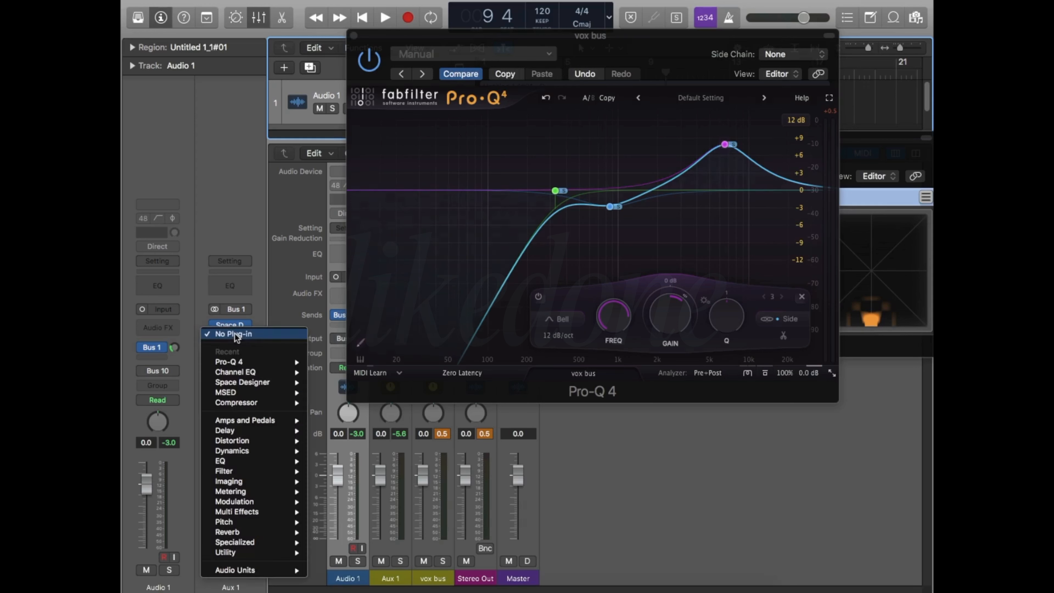
pyautogui.moveTo(245, 363)
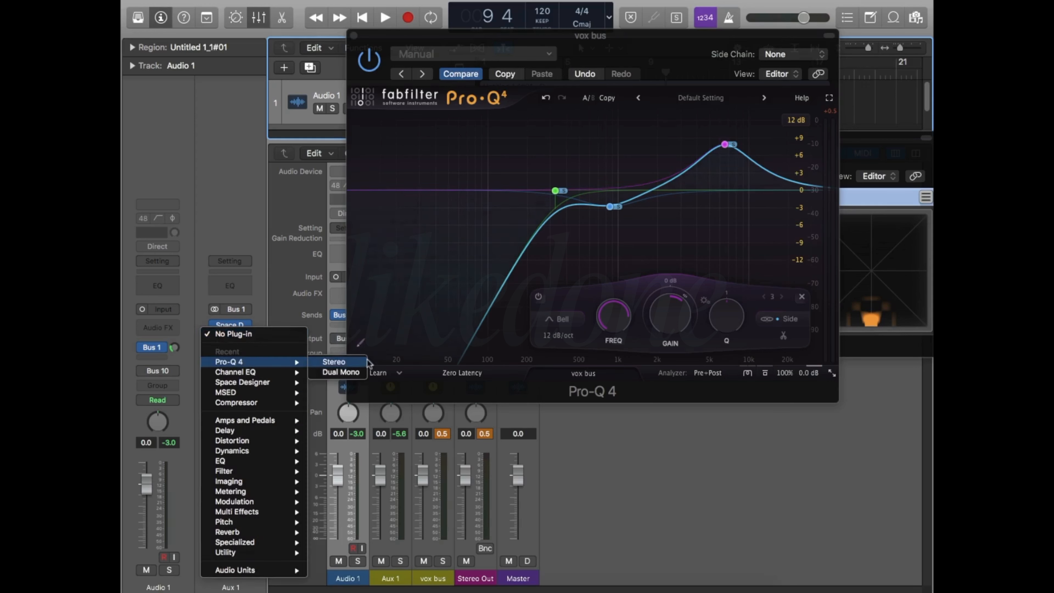
pyautogui.click(345, 364)
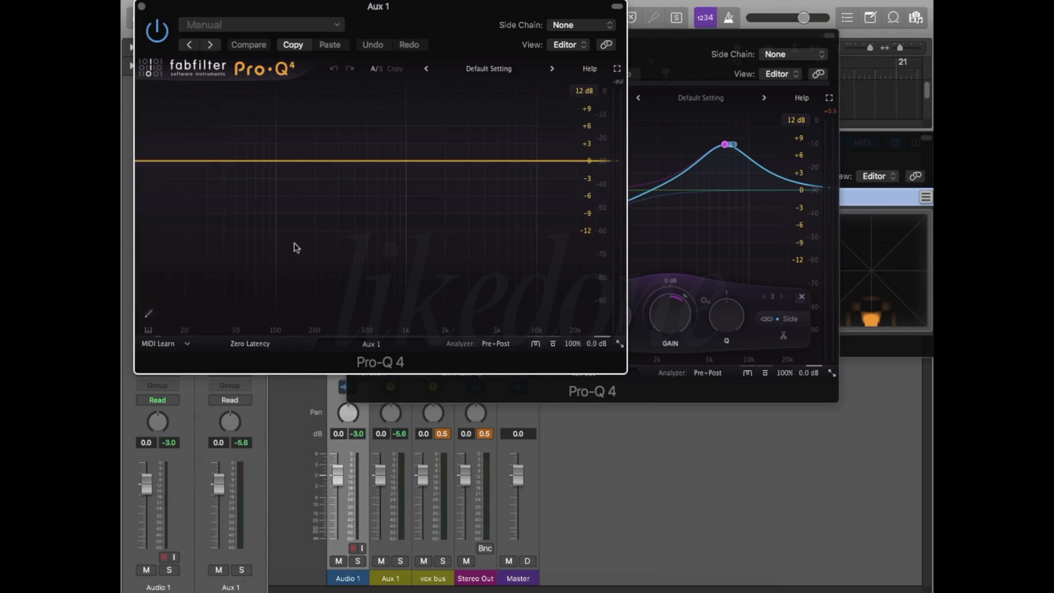
# Step: Add a bell boost of about 3 dB at 134 Hz on the Aux 1 EQ and set the band to Mid
pyautogui.moveTo(283, 162); pyautogui.dragTo(292, 145)
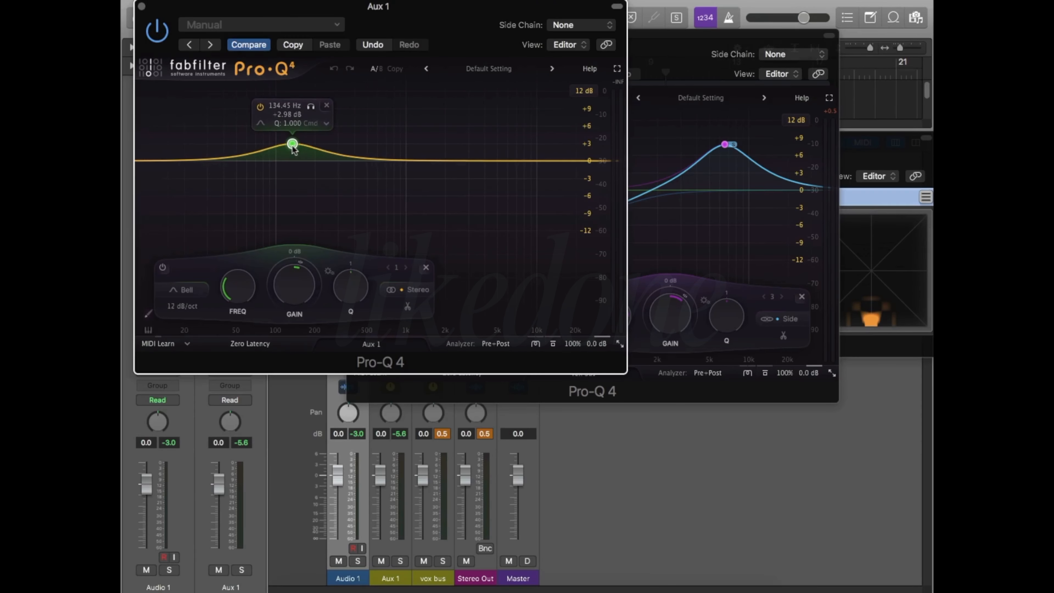
pyautogui.moveTo(574, 348)
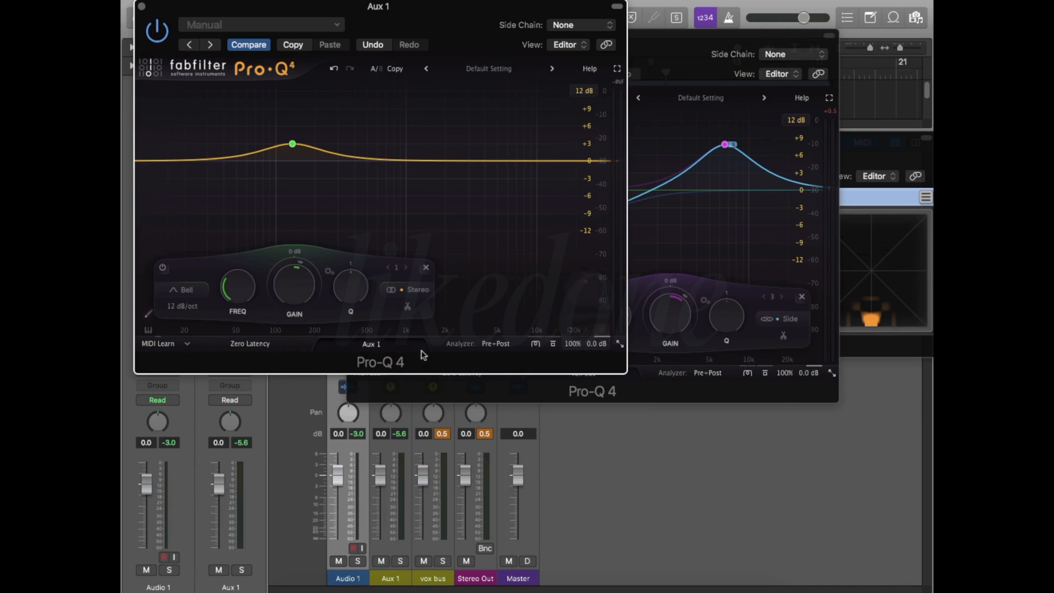
pyautogui.moveTo(297, 153)
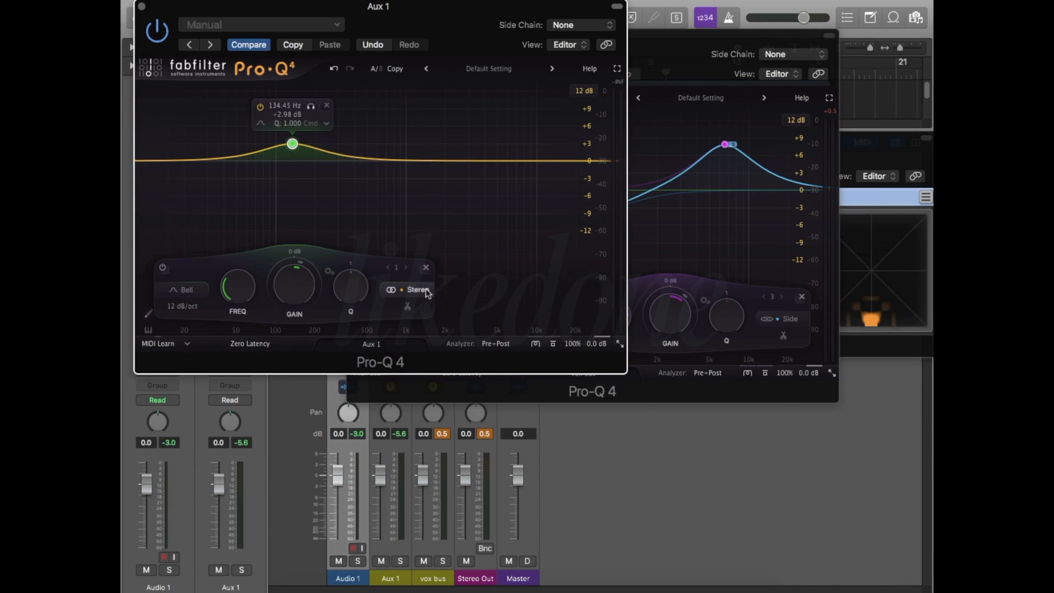
pyautogui.click(408, 289)
pyautogui.click(410, 268)
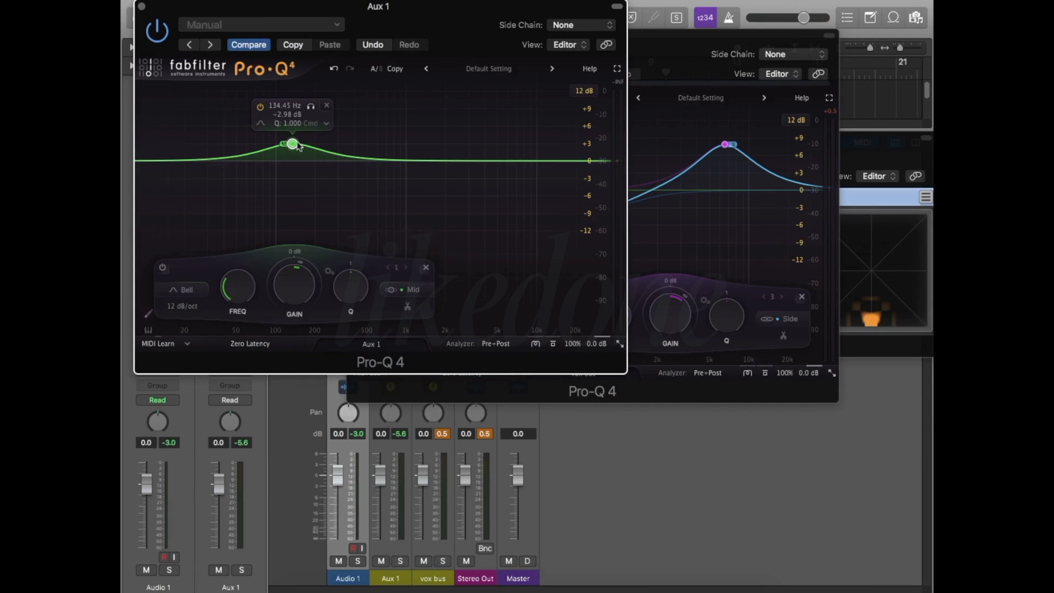
# Step: Play the vocal while moving the Mid bell to about 235 Hz and +5.8 dB, and close both EQ windows
pyautogui.press('space')
pyautogui.moveTo(296, 144); pyautogui.dragTo(324, 127)
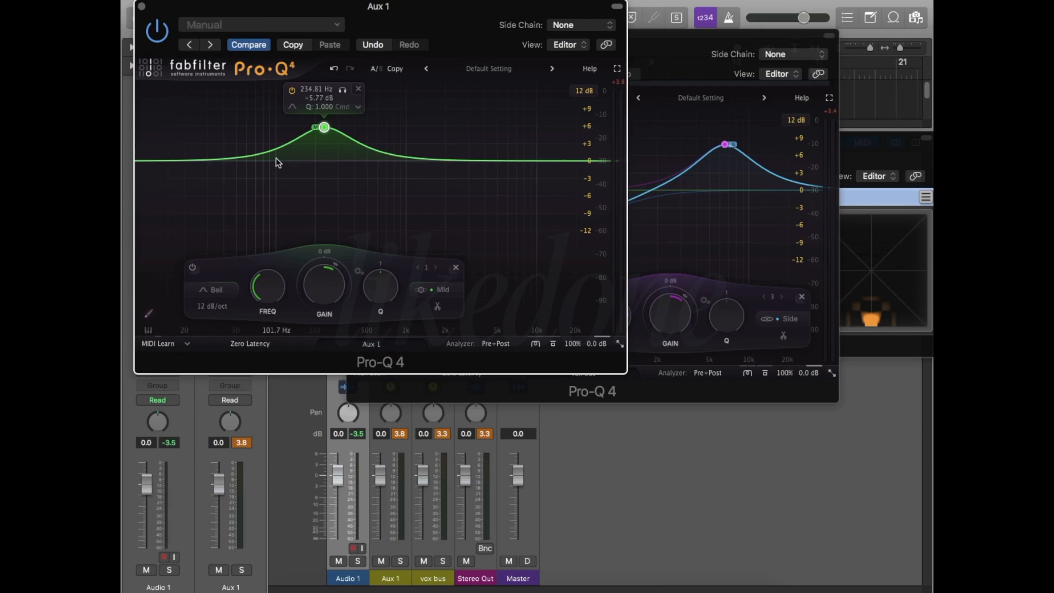
pyautogui.click(141, 7)
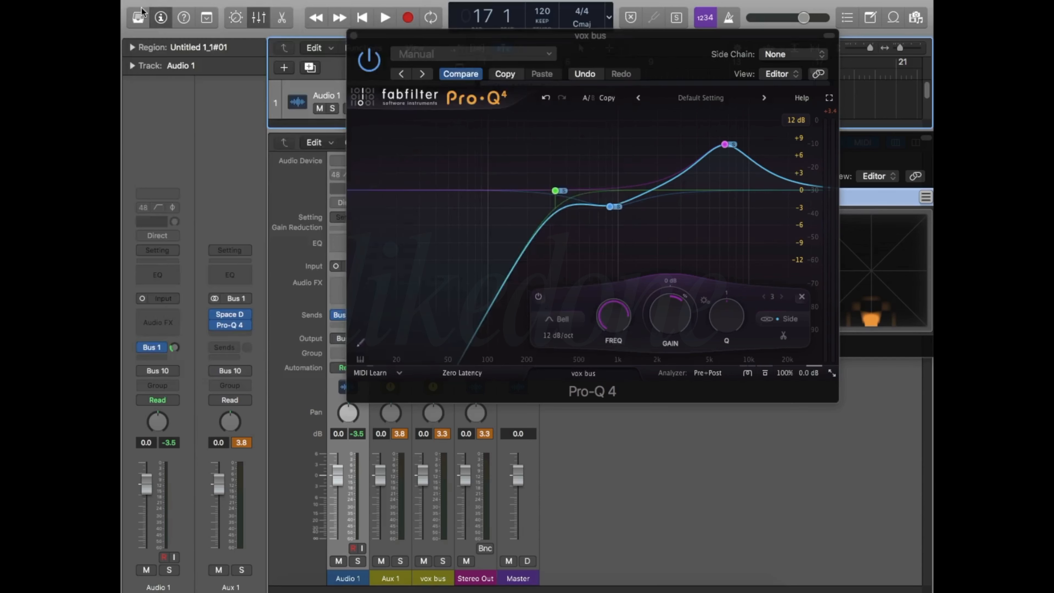
pyautogui.click(353, 36)
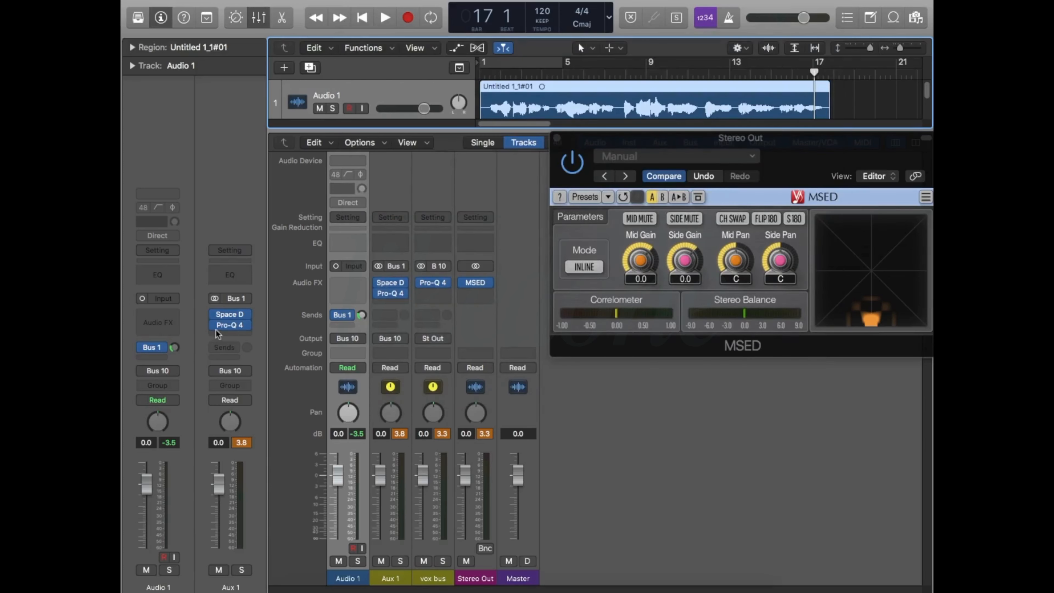
# Step: Insert a stereo Compressor after Pro-Q 4 on Aux 1 and close its window
pyautogui.click(247, 334)
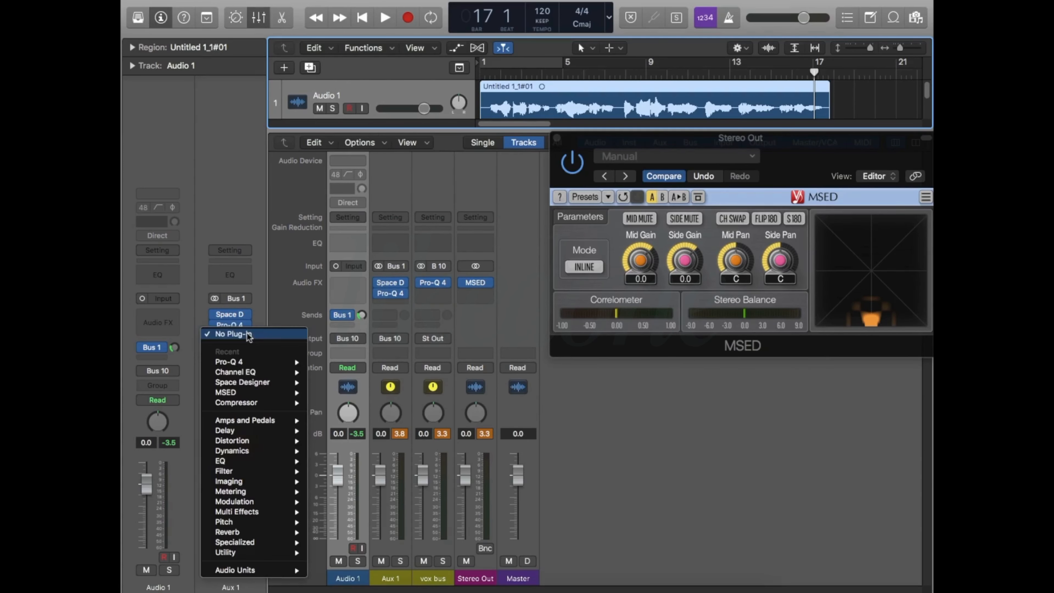
pyautogui.moveTo(260, 446)
pyautogui.moveTo(322, 460)
pyautogui.click(438, 462)
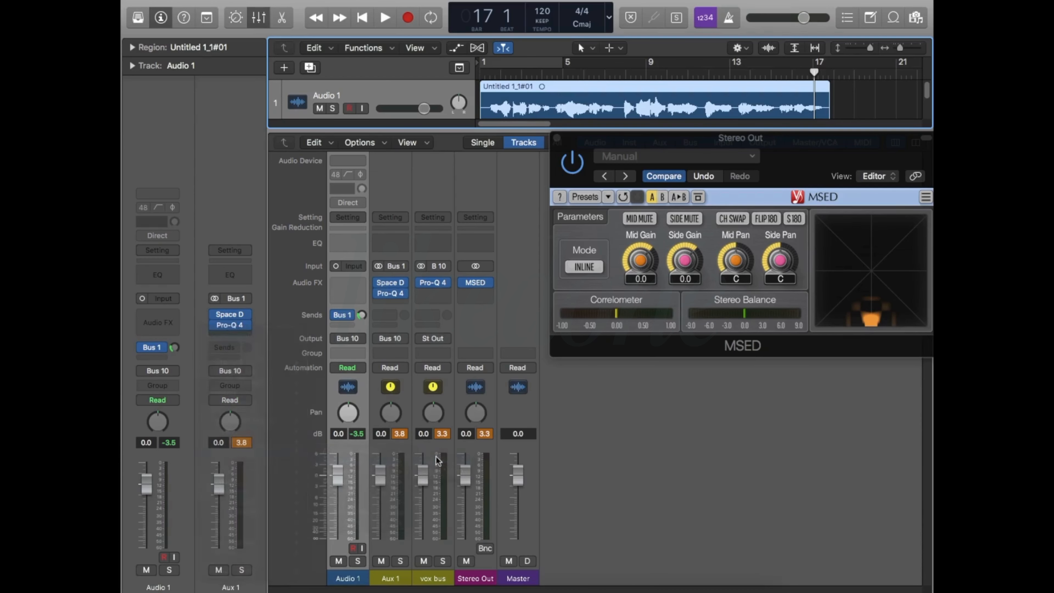
pyautogui.moveTo(547, 38); pyautogui.dragTo(571, 26)
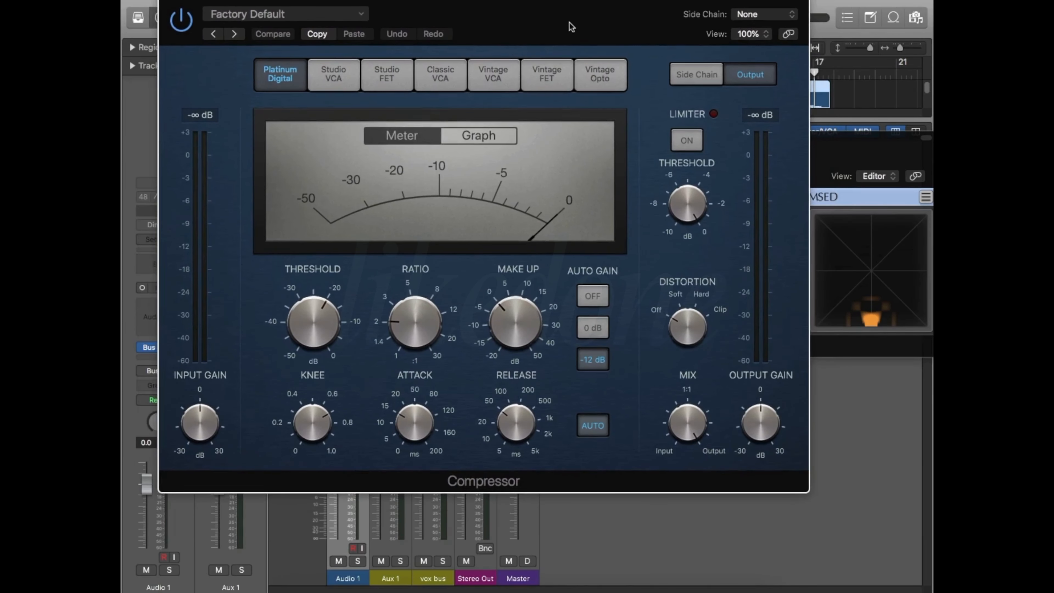
pyautogui.click(167, 6)
# Step: Switch the Compressor on Aux 1 to its Dual Mono version
pyautogui.click(246, 325)
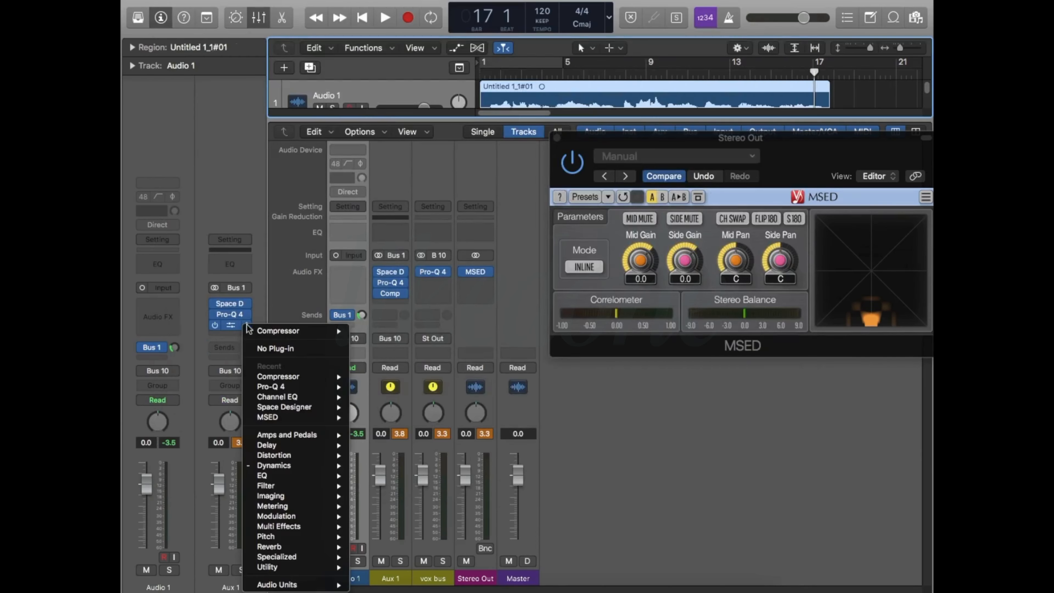
pyautogui.moveTo(334, 330)
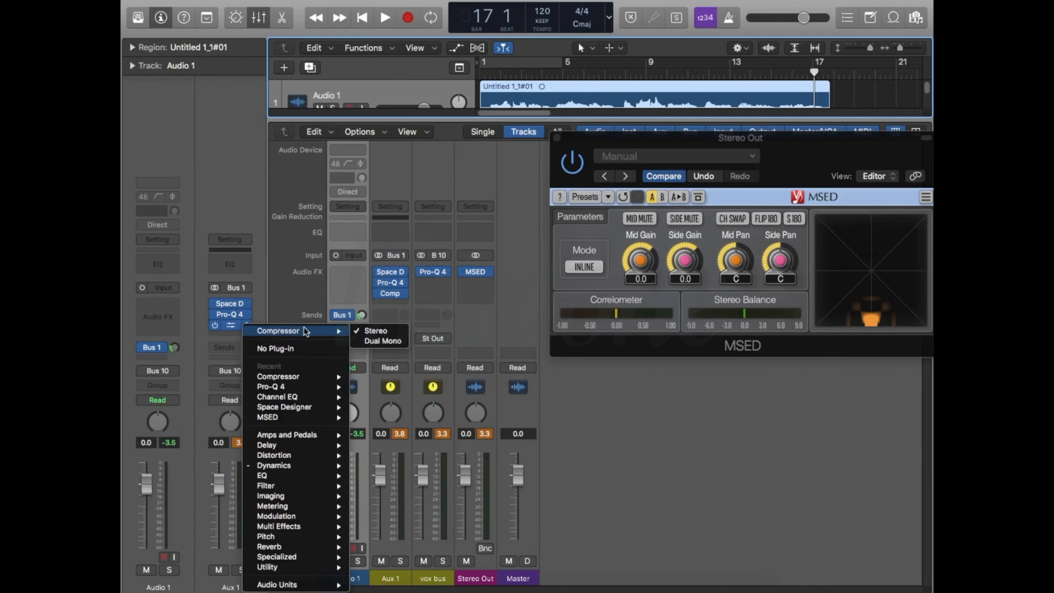
pyautogui.click(390, 341)
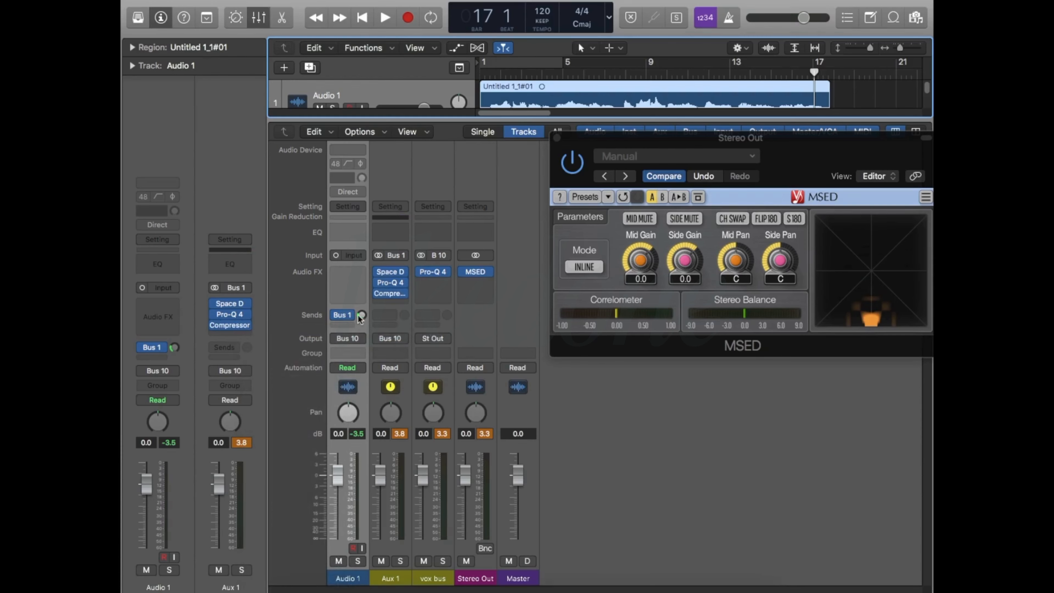
# Step: Open the Compressor on Aux 1 and set its dual mono channel configuration to Mid/Side
pyautogui.click(235, 326)
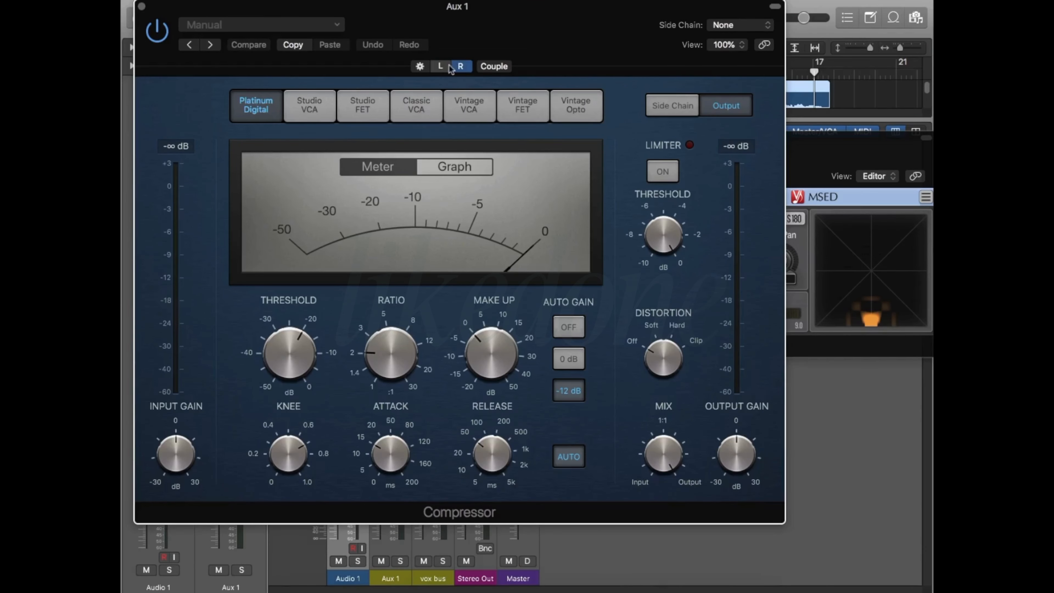
pyautogui.click(420, 67)
pyautogui.click(224, 209)
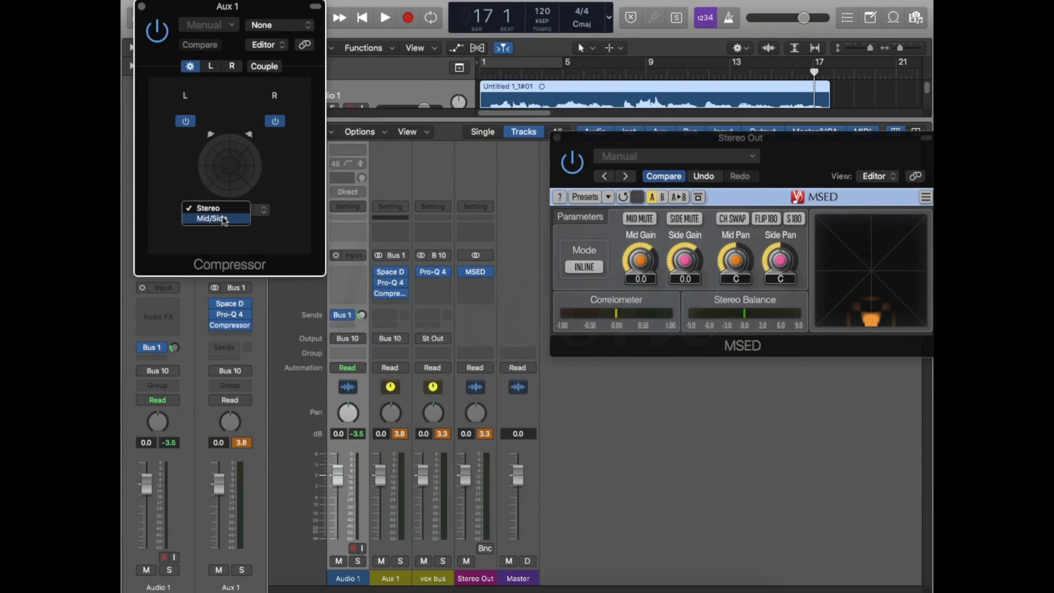
pyautogui.click(223, 219)
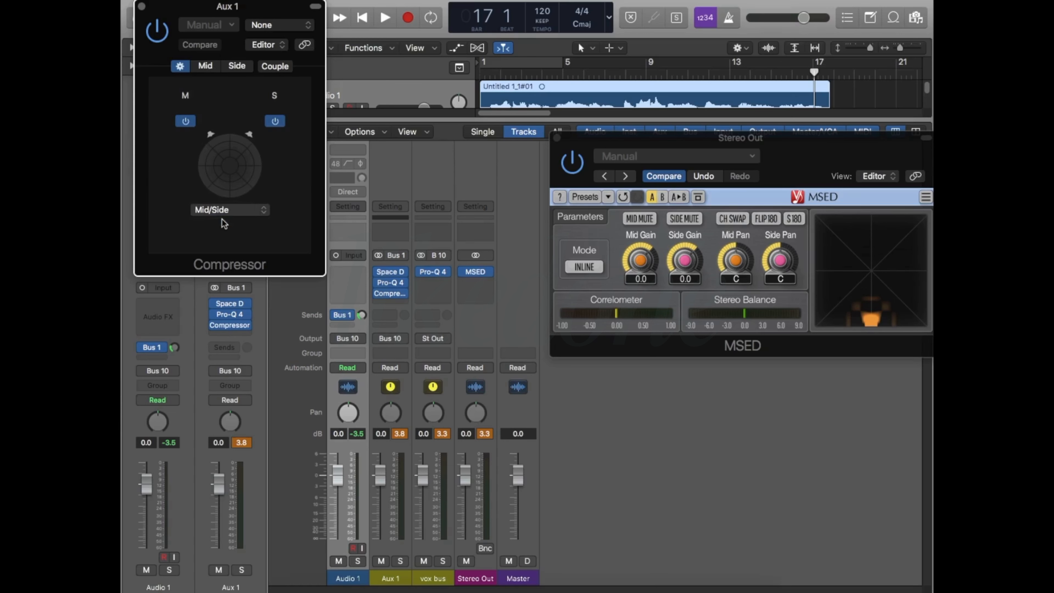
# Step: Set the Compressor threshold to 0 dB for the Mid channel and -30 dB for the Side channel
pyautogui.click(206, 66)
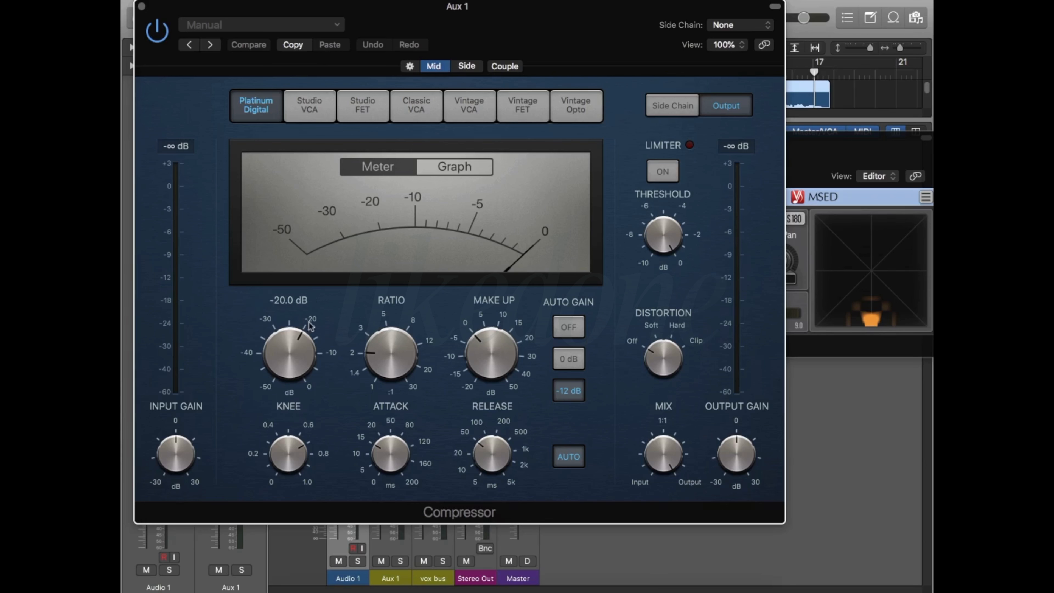
pyautogui.moveTo(307, 324); pyautogui.dragTo(303, 283)
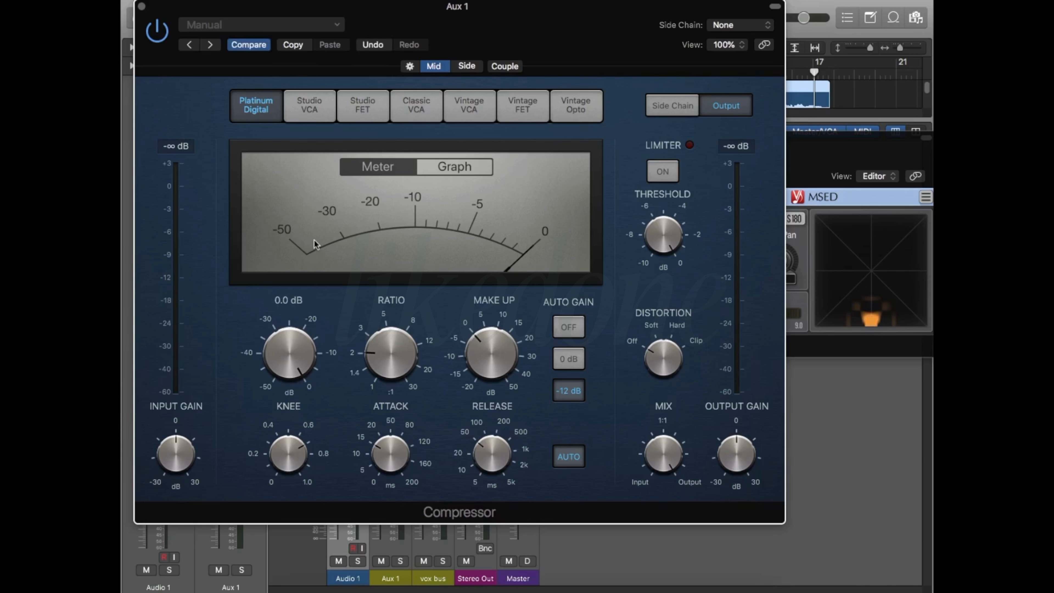
pyautogui.click(465, 67)
pyautogui.moveTo(287, 381)
pyautogui.moveTo(294, 368); pyautogui.dragTo(296, 405)
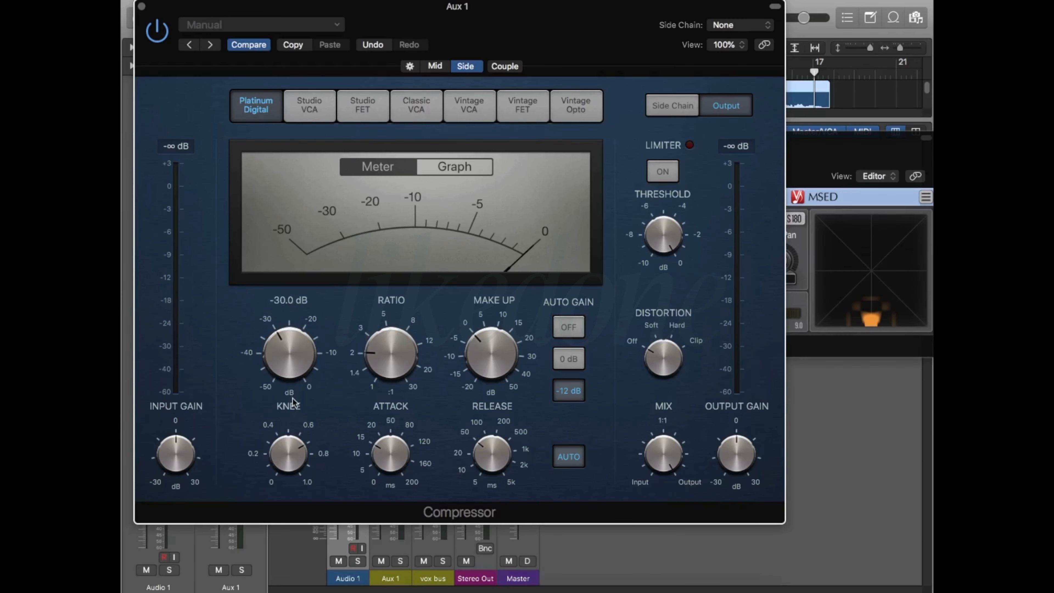
# Step: Close the Aux 1 Compressor window and the MSED window on Stereo Out
pyautogui.click(142, 6)
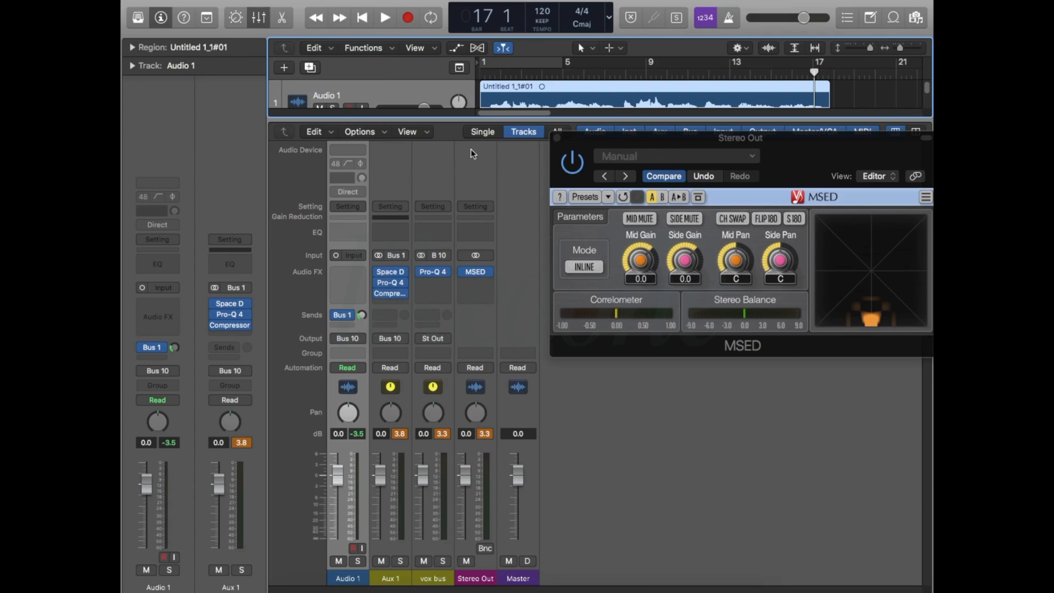
pyautogui.moveTo(845, 141); pyautogui.dragTo(700, 145)
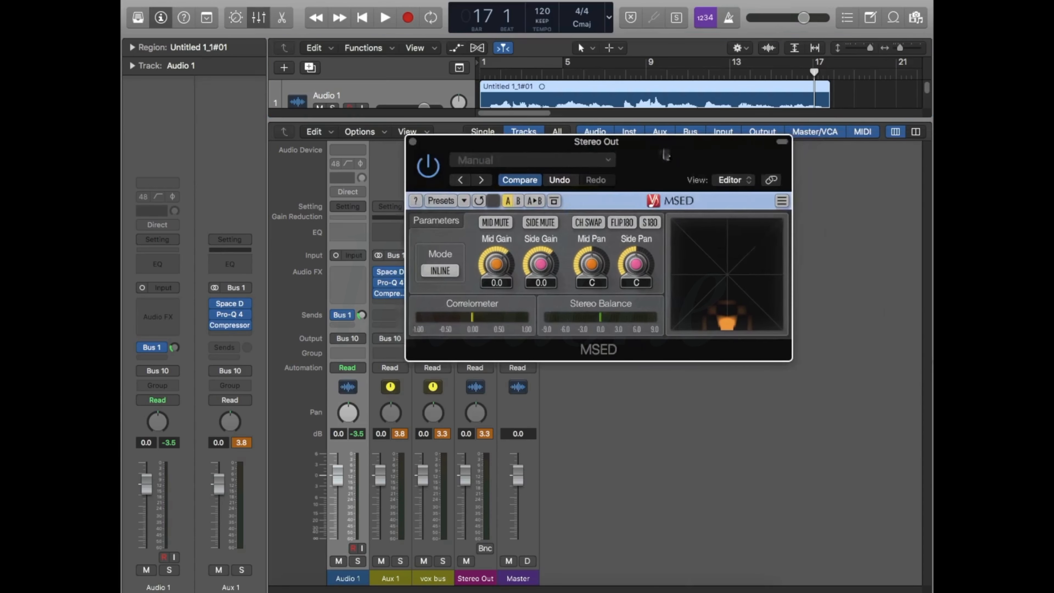
pyautogui.click(413, 142)
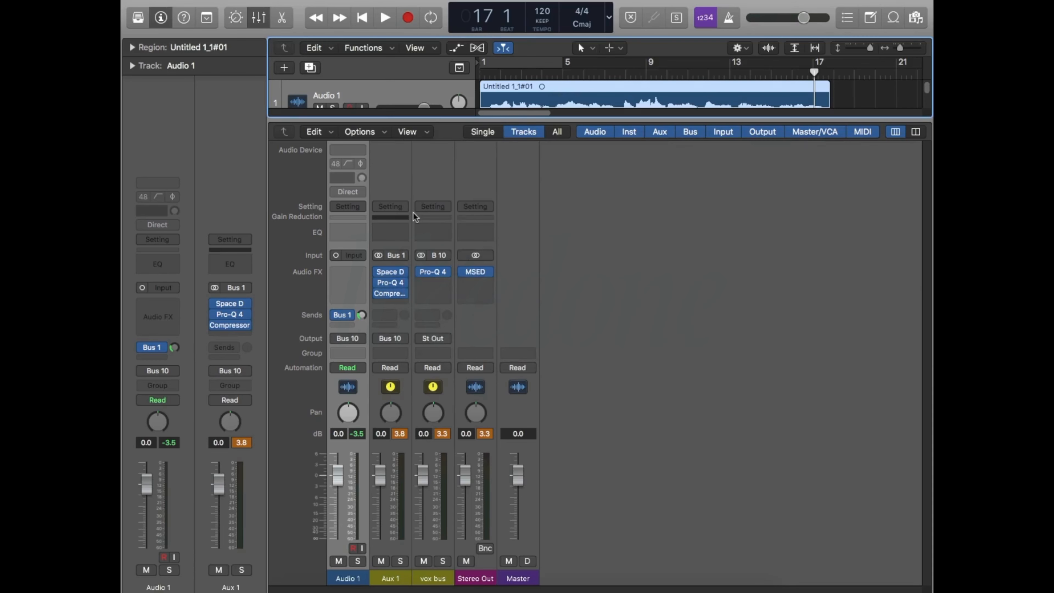